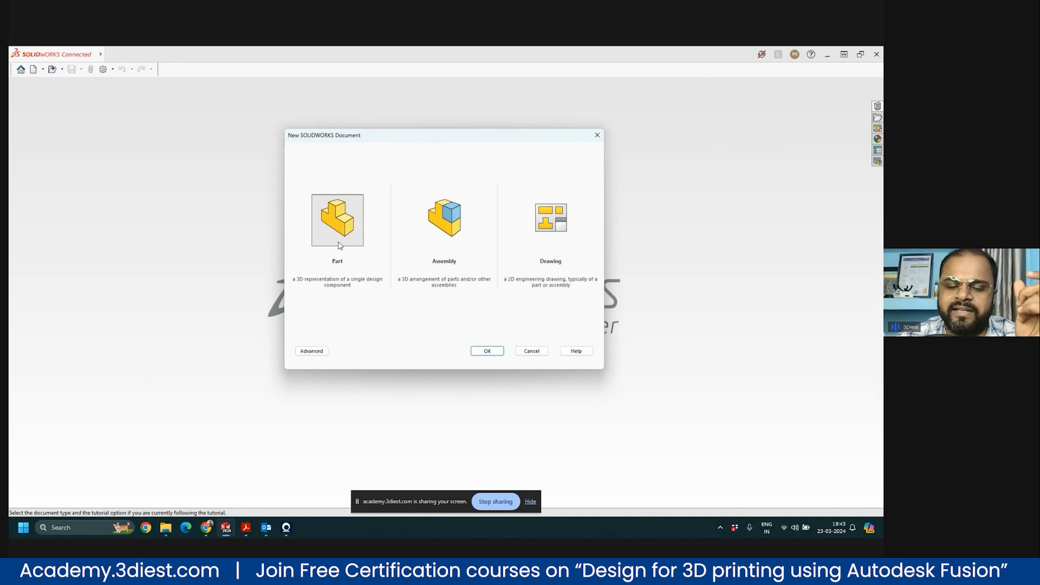
Step: Create a new part document
{"action": "left_click", "coordinate": [346, 213]}
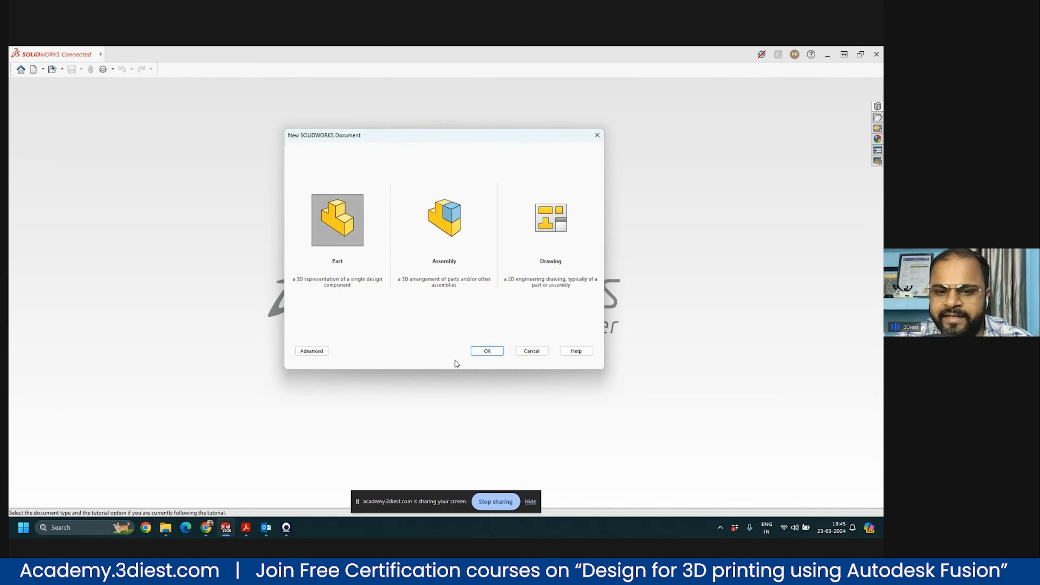
{"action": "left_click", "coordinate": [487, 351]}
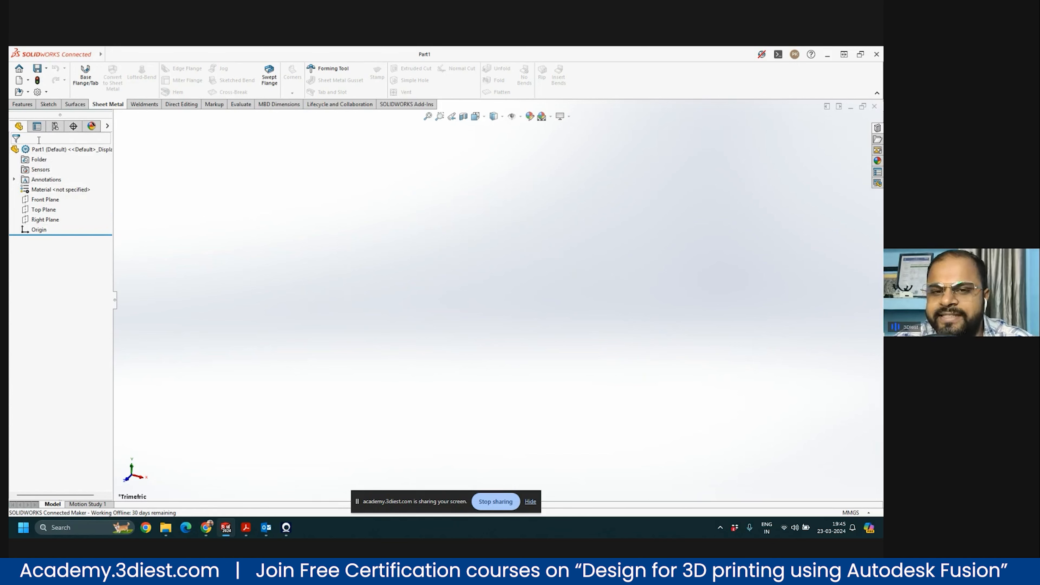
{"action": "left_click", "coordinate": [13, 180]}
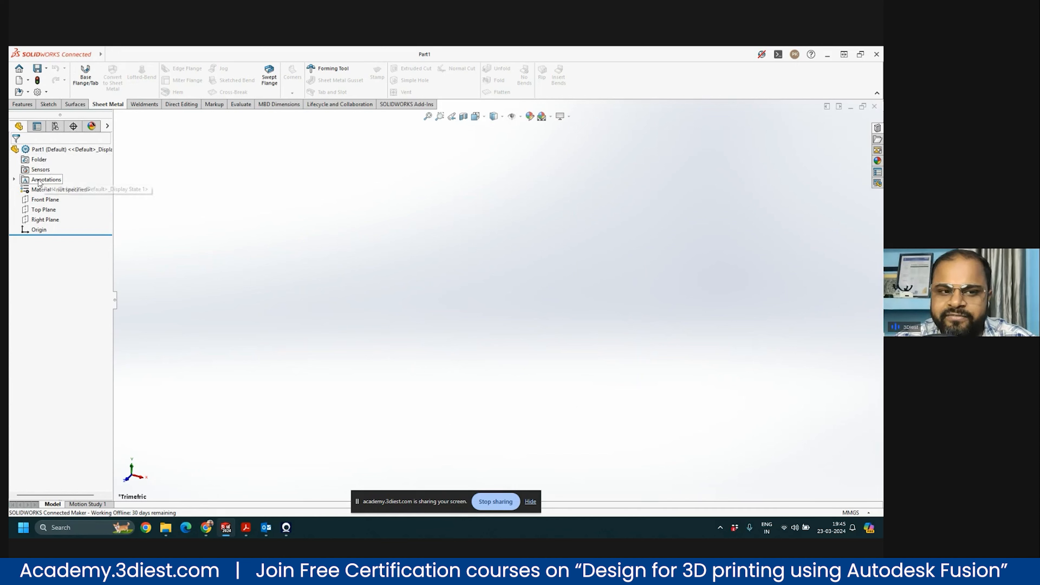
{"action": "left_click", "coordinate": [13, 180]}
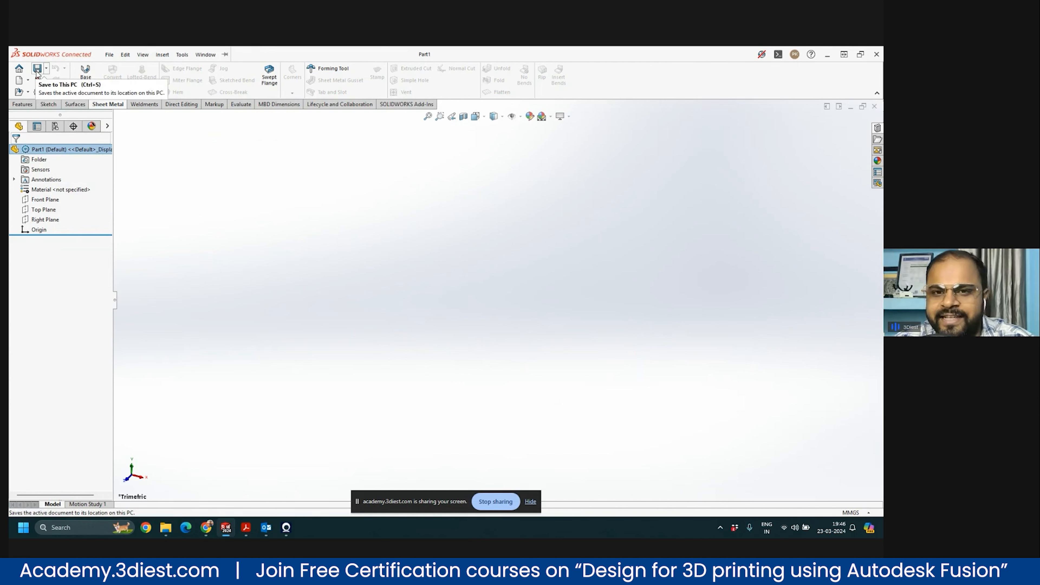
{"action": "left_click", "coordinate": [23, 104]}
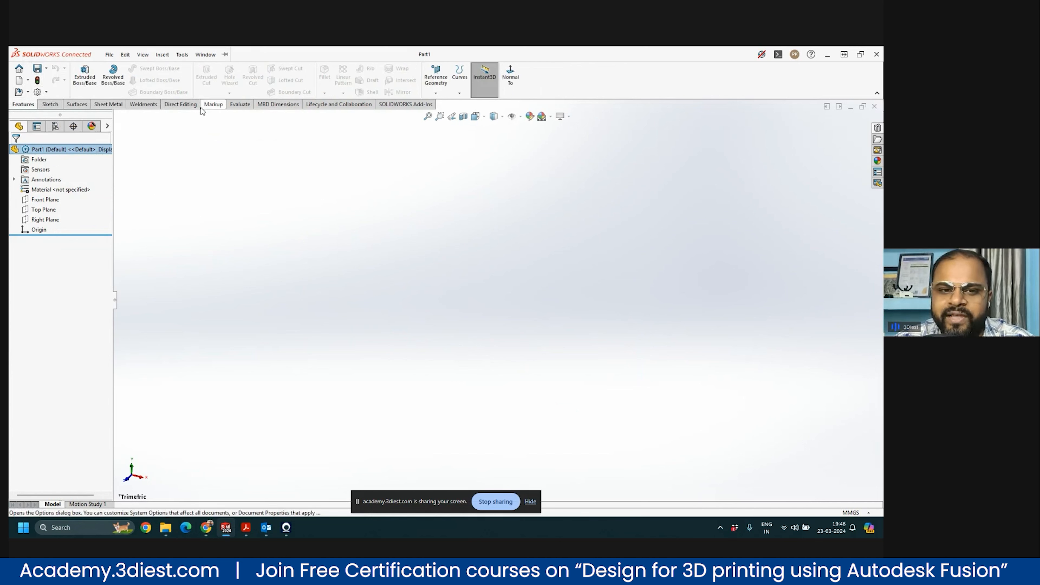
{"action": "left_click", "coordinate": [50, 104]}
{"action": "left_click", "coordinate": [76, 104]}
{"action": "left_click", "coordinate": [105, 105]}
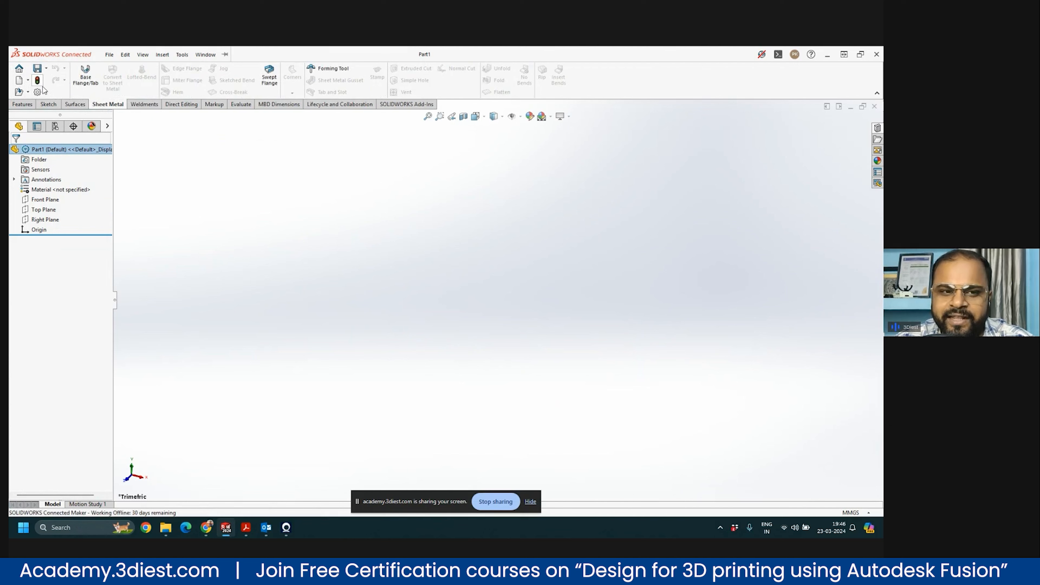
{"action": "left_click", "coordinate": [143, 104]}
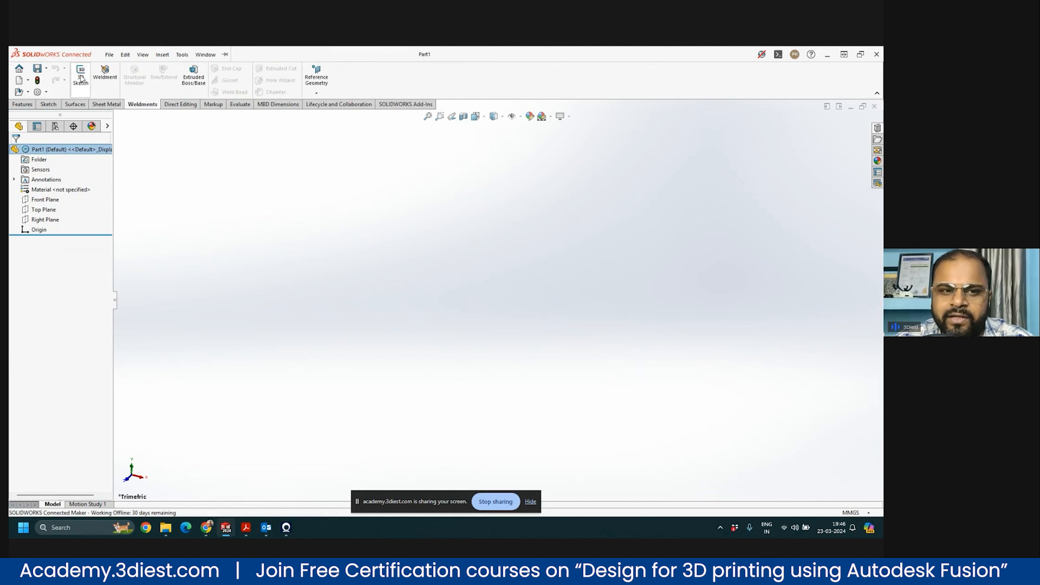
{"action": "left_click", "coordinate": [180, 106]}
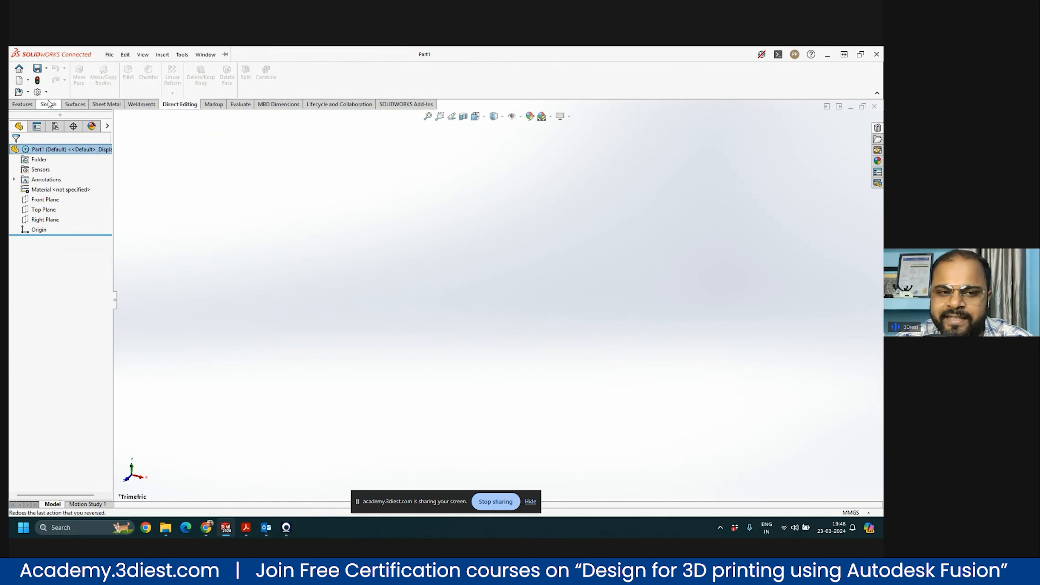
{"action": "left_click", "coordinate": [26, 105]}
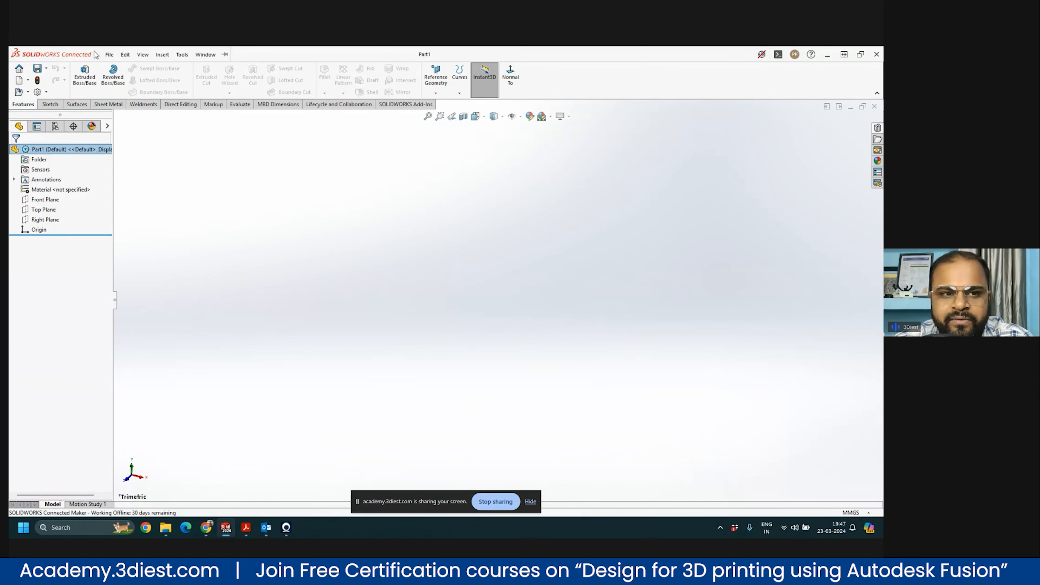
Step: Save the part as Bracket.SLDPRT in the root of New Volume (D:)
{"action": "left_click", "coordinate": [37, 70]}
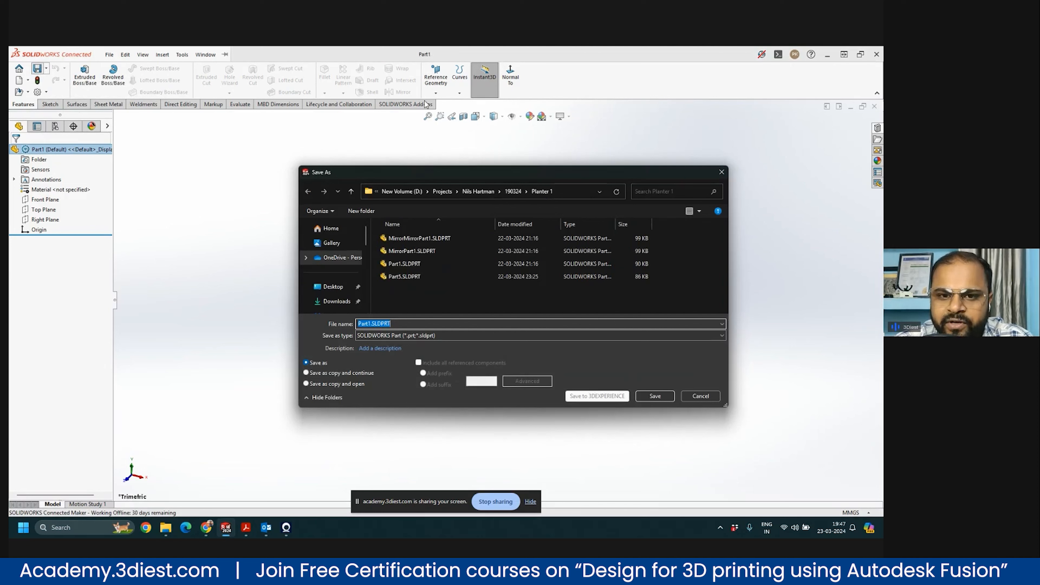
{"action": "left_click", "coordinate": [408, 194]}
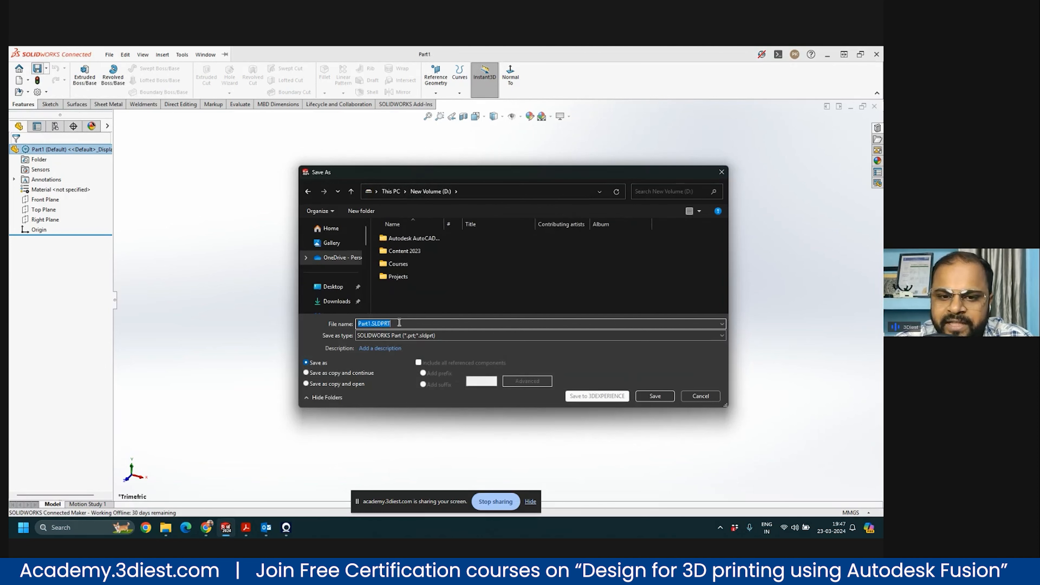
{"action": "left_click", "coordinate": [373, 324]}
{"action": "double_click", "coordinate": [370, 323]}
{"action": "type", "text": "Bracket"}
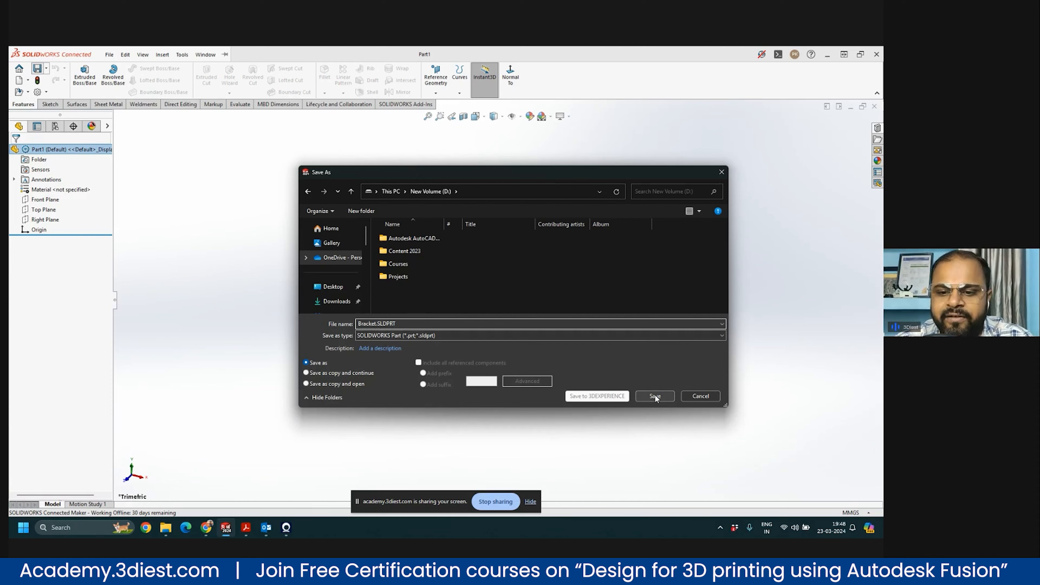
{"action": "left_click", "coordinate": [639, 396]}
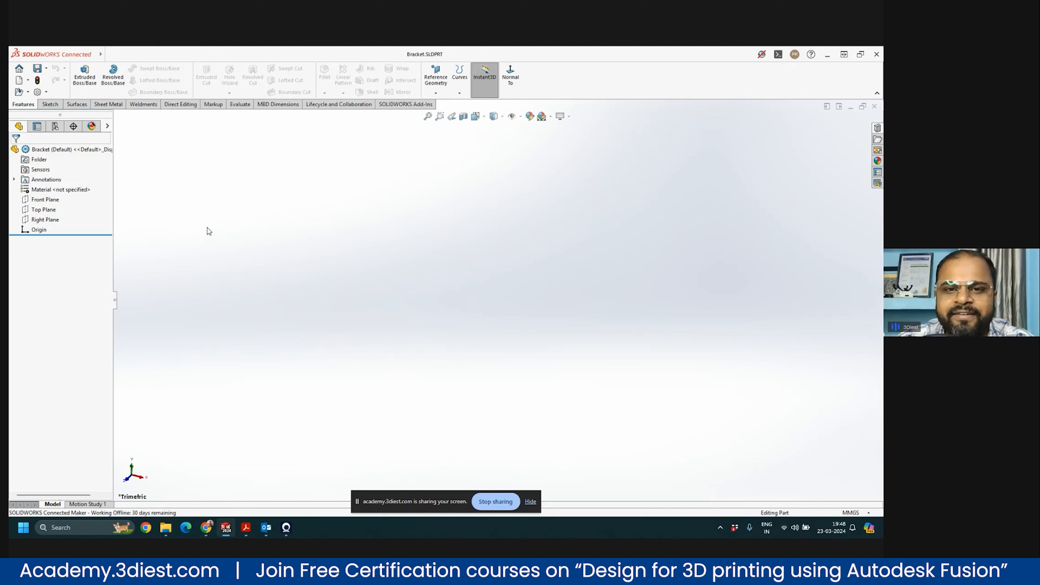
Step: Start a new sketch on the Top Plane
{"action": "left_click", "coordinate": [52, 105]}
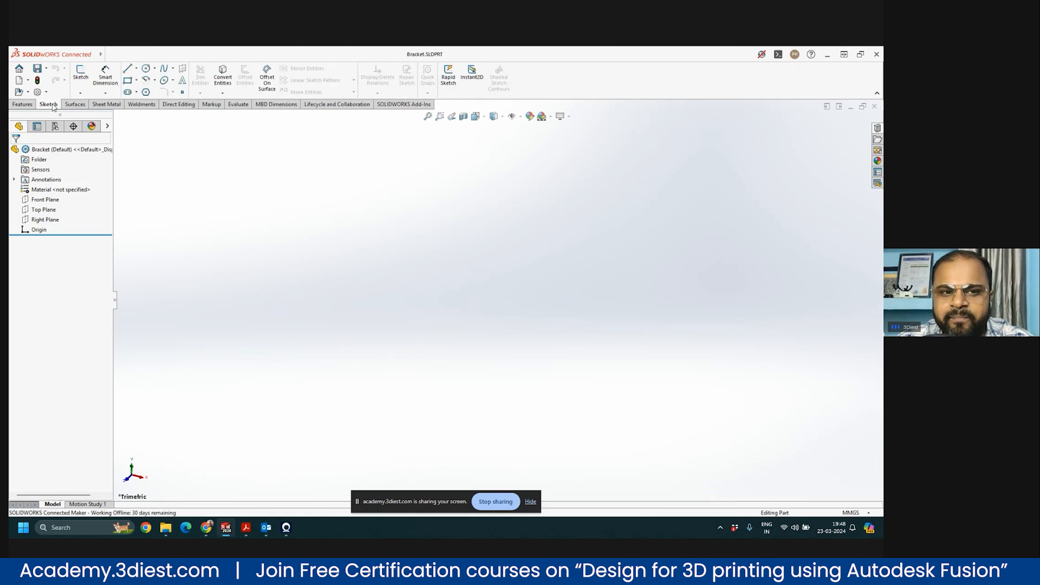
{"action": "left_click", "coordinate": [81, 74]}
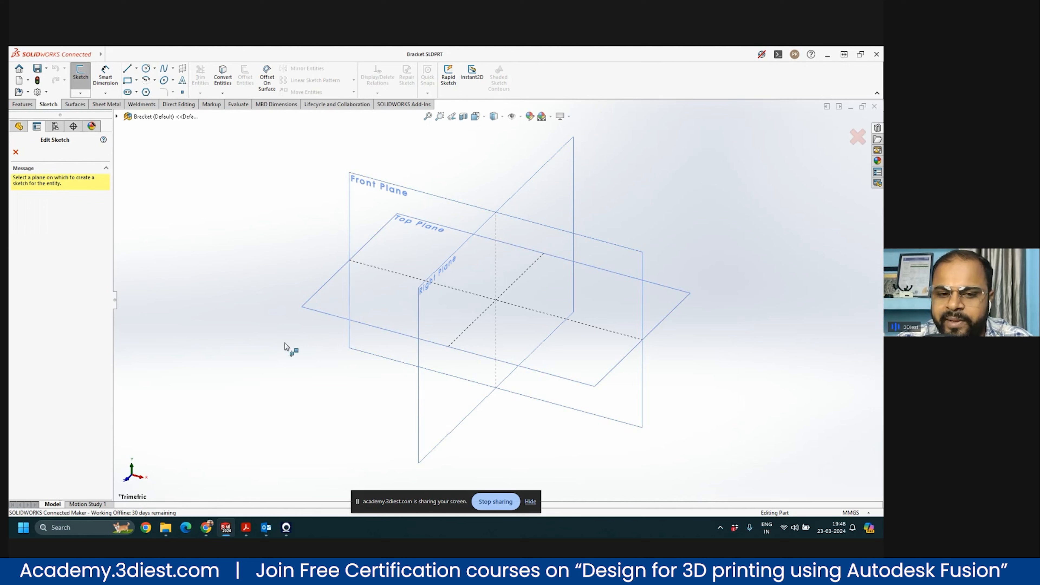
{"action": "left_click", "coordinate": [326, 299]}
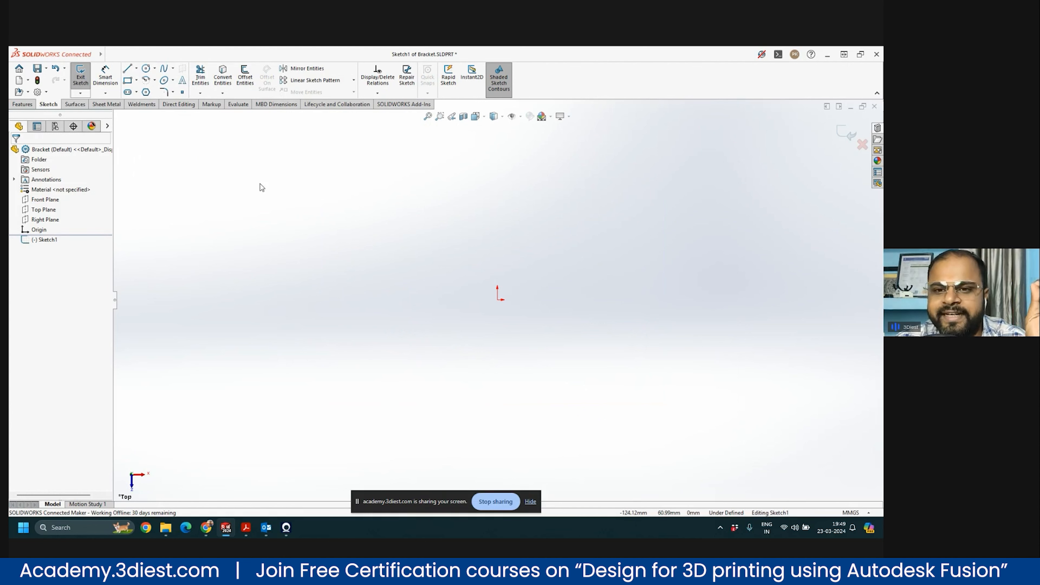
Step: Sketch a center rectangle about 176 by 112 mm, centred on the origin
{"action": "left_click", "coordinate": [137, 81]}
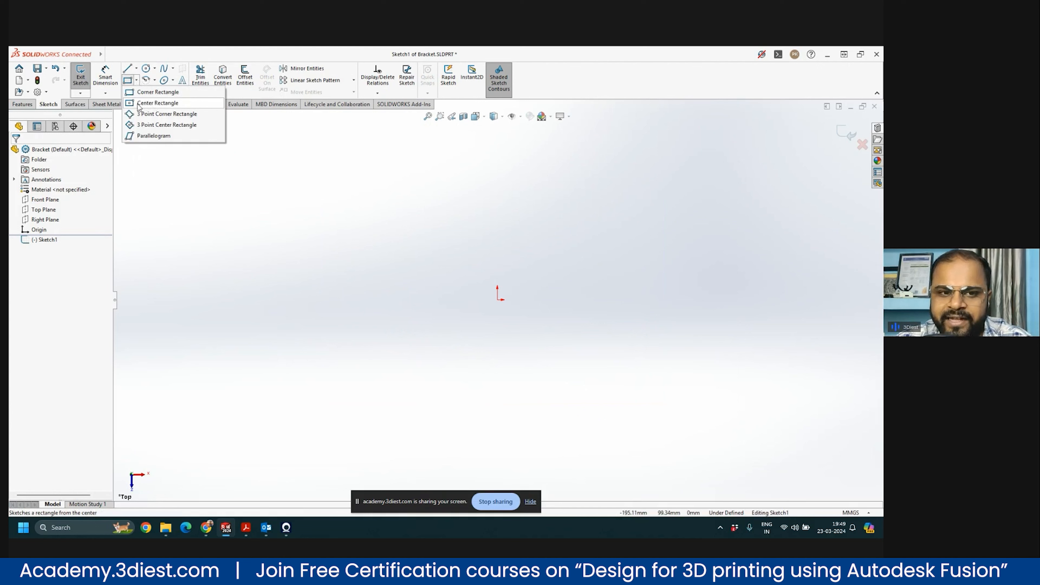
{"action": "left_click", "coordinate": [154, 103]}
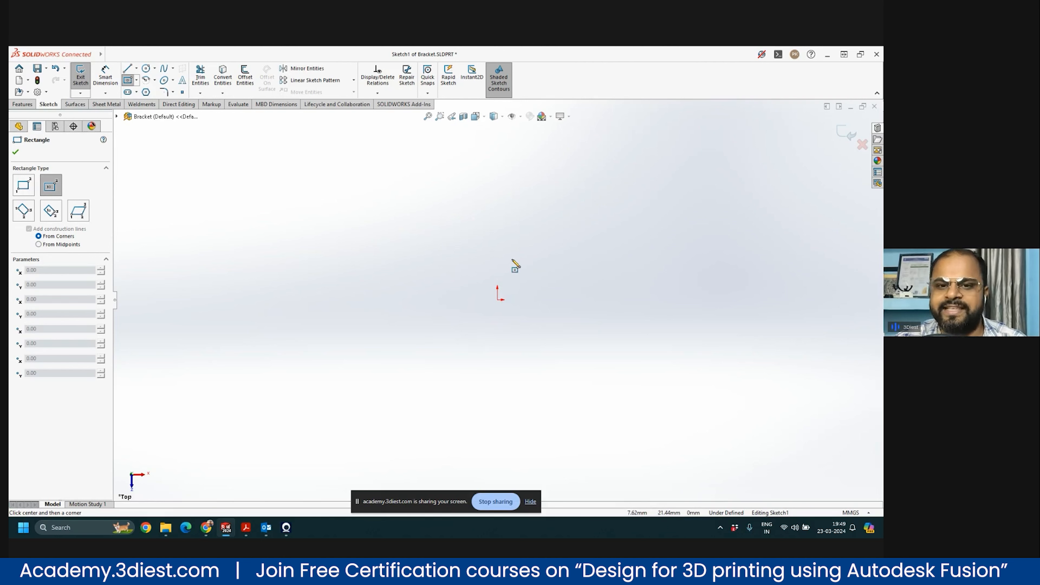
{"action": "left_click", "coordinate": [497, 300]}
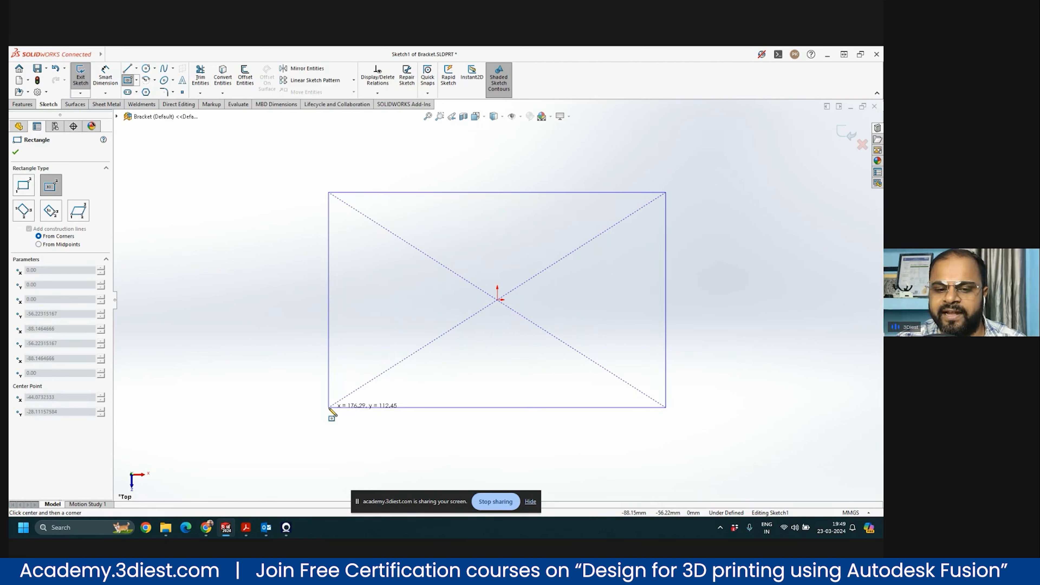
{"action": "left_click", "coordinate": [329, 407]}
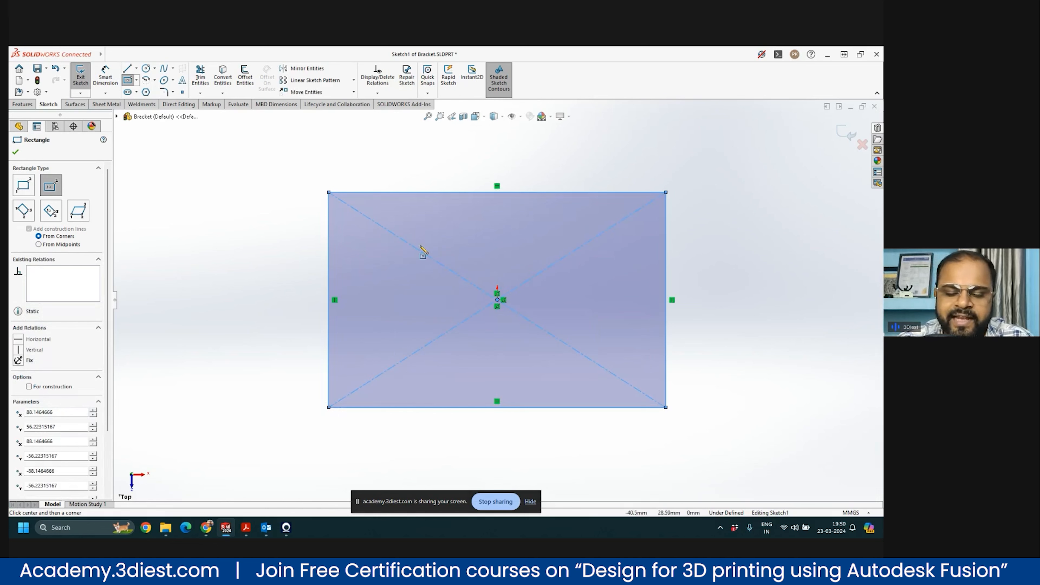
{"action": "key", "text": "Escape"}
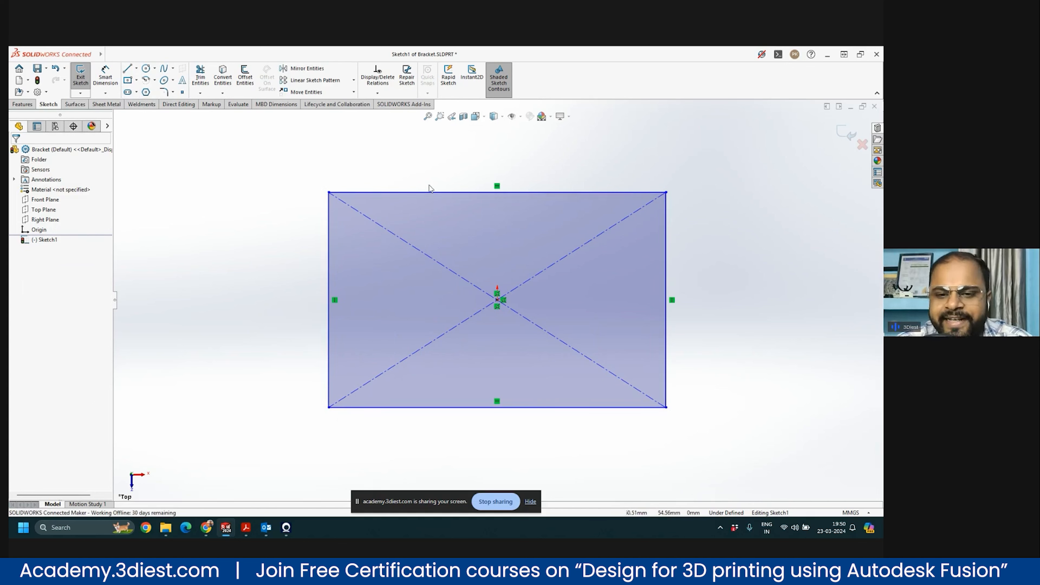
Step: Look up the smartphone width in the PDF in Acrobat, return to SOLIDWORKS and dimension the rectangle's horizontal side to 77.6 mm
{"action": "left_click", "coordinate": [249, 528]}
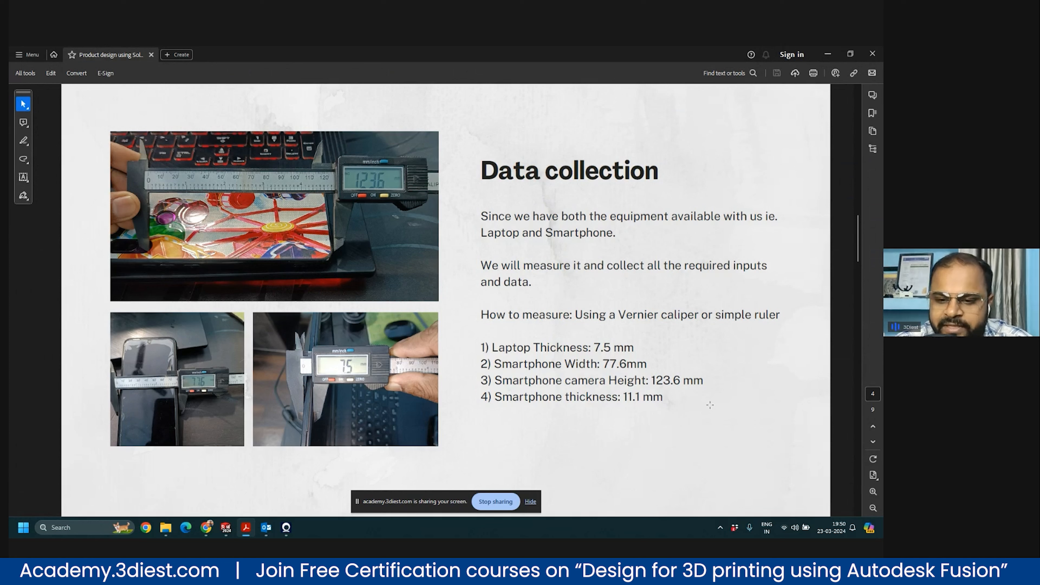
{"action": "left_click_drag", "start_coordinate": [602, 363], "coordinate": [641, 418]}
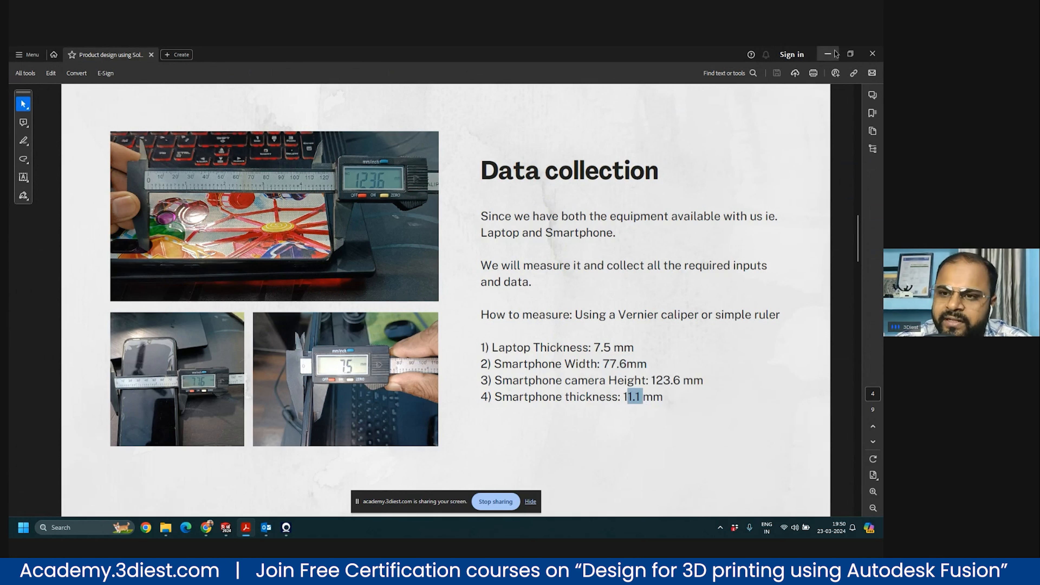
{"action": "key", "text": "alt+Tab"}
{"action": "left_click", "coordinate": [98, 76]}
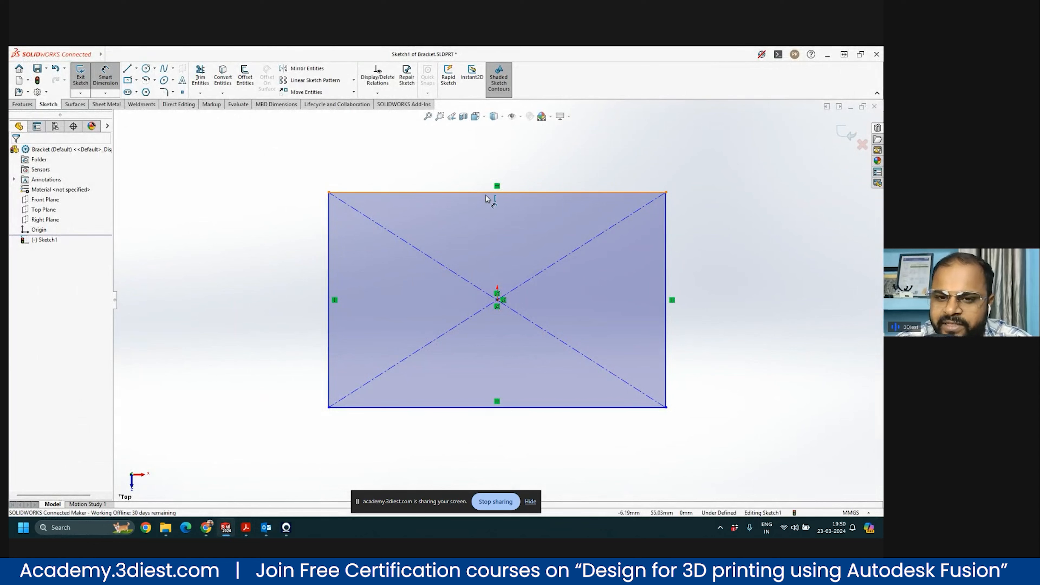
{"action": "left_click", "coordinate": [498, 192]}
{"action": "left_click", "coordinate": [508, 165]}
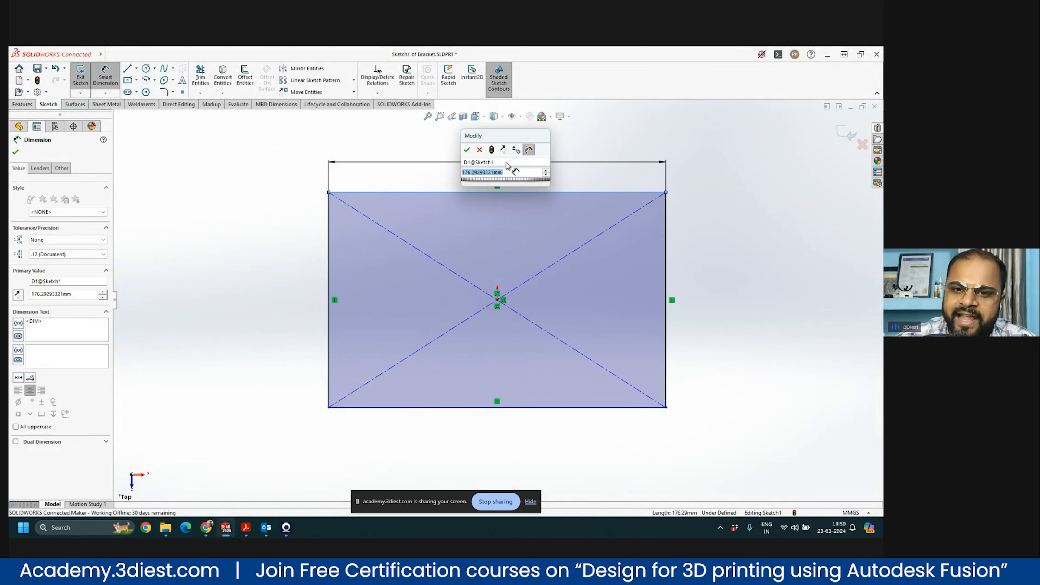
{"action": "type", "text": "77.6"}
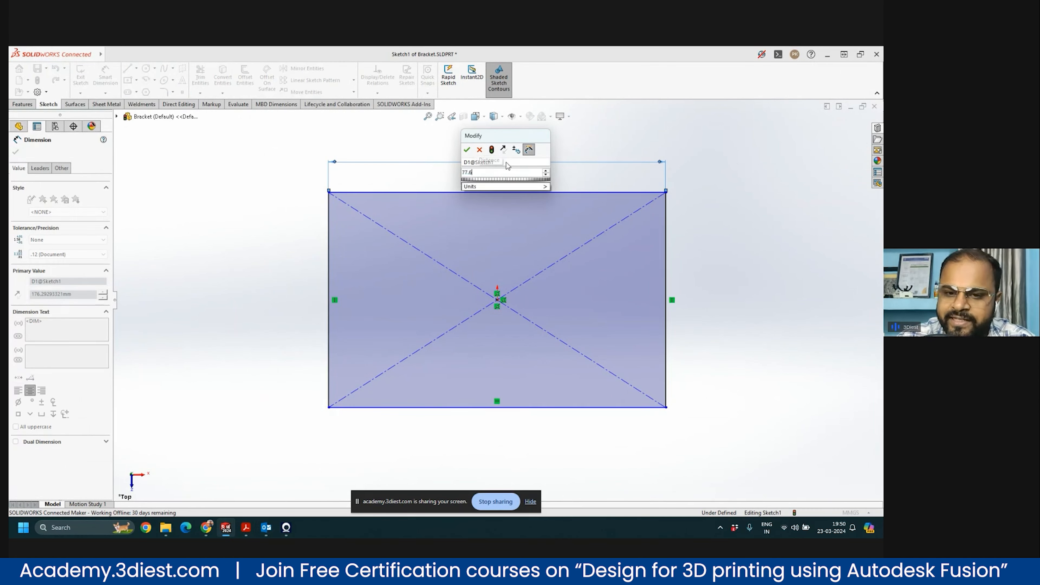
{"action": "key", "text": "Return"}
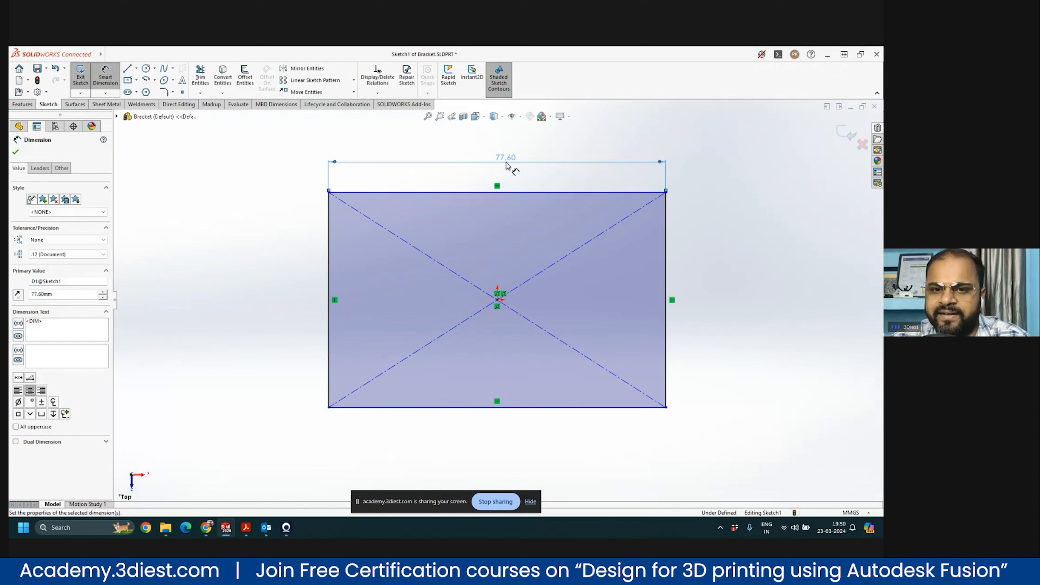
Step: Check the smartphone thickness in the PDF in Acrobat, return to SOLIDWORKS and dimension the rectangle's vertical side to 11.1 mm
{"action": "left_click", "coordinate": [247, 527]}
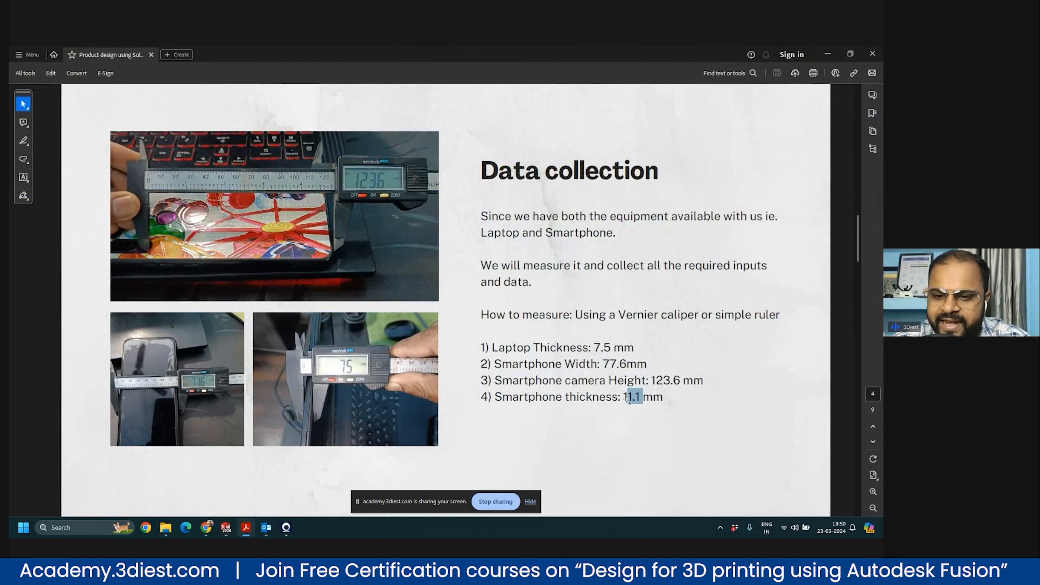
{"action": "key", "text": "alt+Tab"}
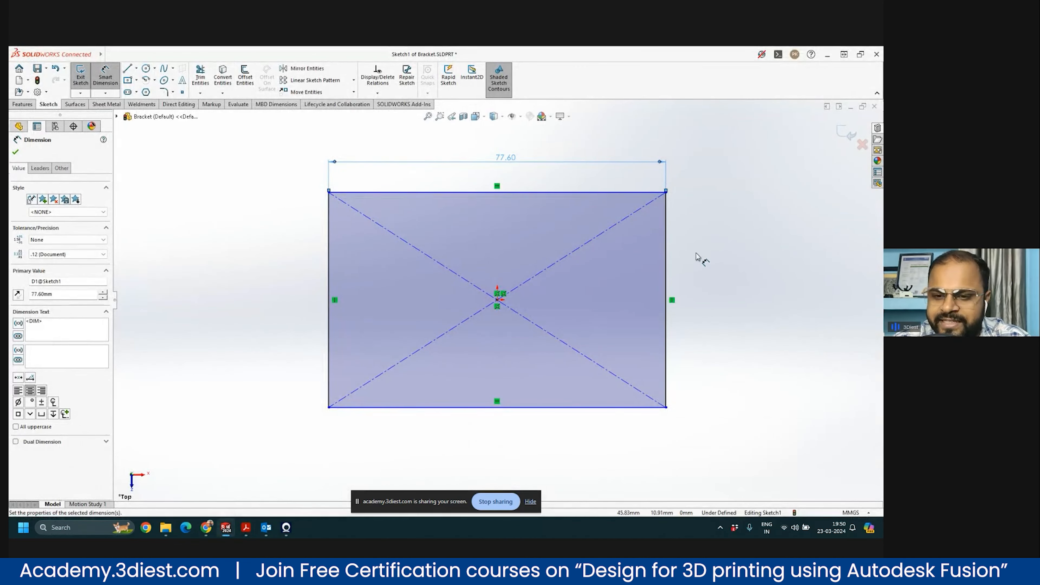
{"action": "left_click", "coordinate": [666, 282]}
{"action": "left_click", "coordinate": [711, 295]}
{"action": "type", "text": "11.1"}
{"action": "key", "text": "Return"}
{"action": "key", "text": "Escape"}
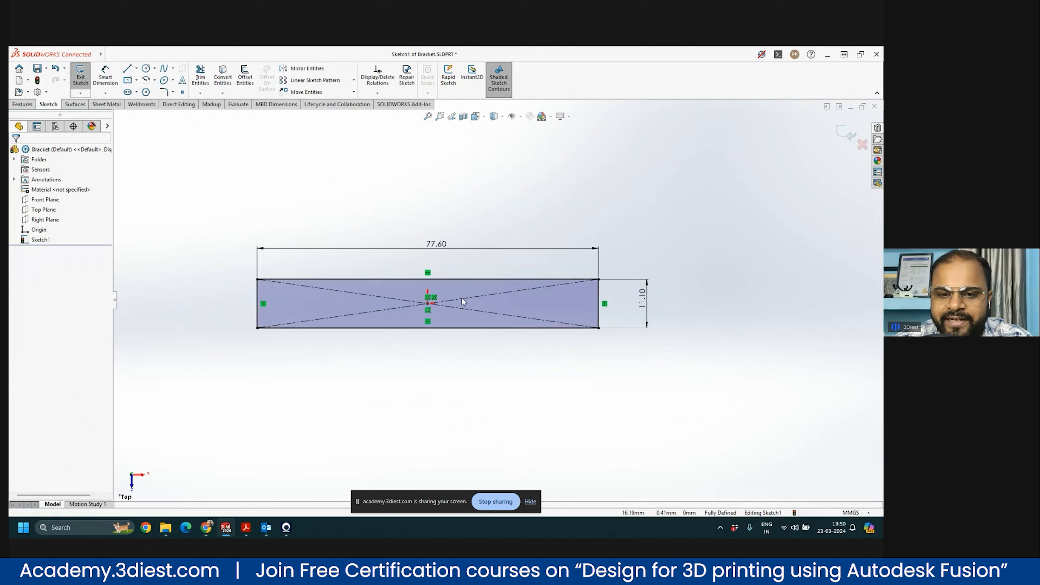
{"action": "scroll", "coordinate": [462, 299], "scroll_direction": "down", "scroll_amount": 2}
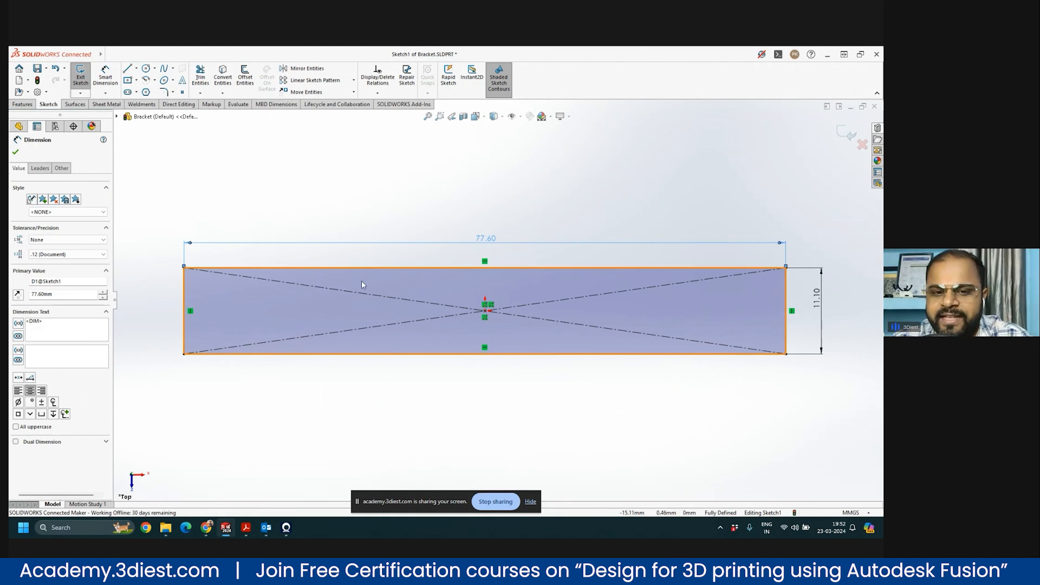
{"action": "left_click", "coordinate": [511, 248]}
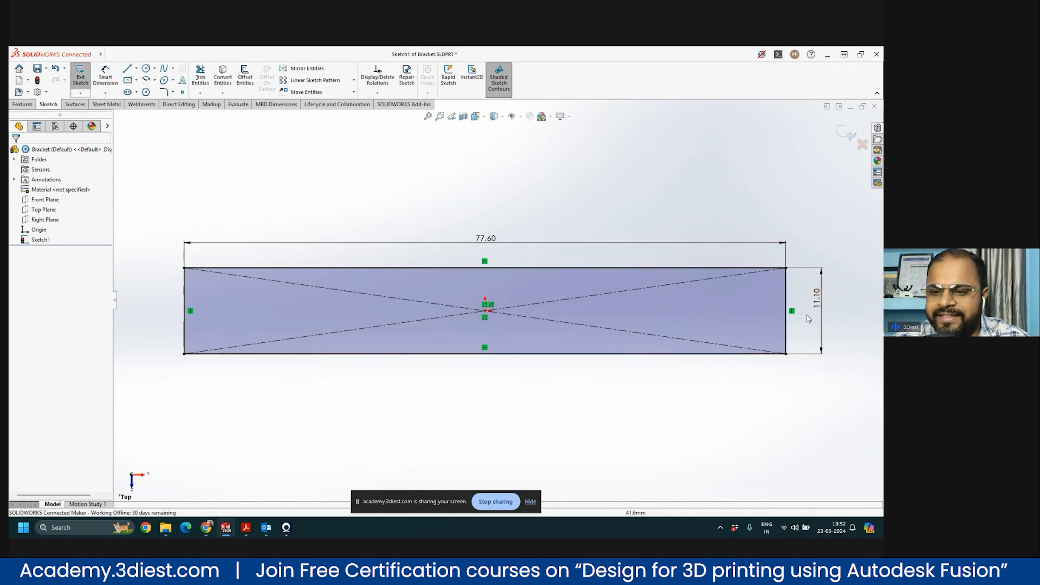
{"action": "scroll", "coordinate": [632, 268], "scroll_direction": "up", "scroll_amount": 2}
{"action": "scroll", "coordinate": [629, 350], "scroll_direction": "down", "scroll_amount": 2}
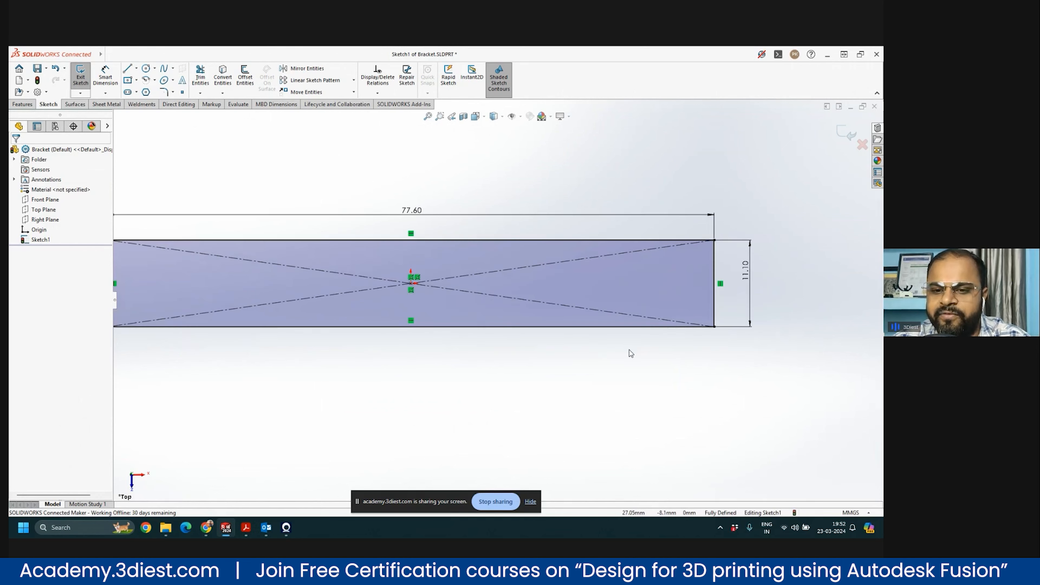
{"action": "scroll", "coordinate": [423, 269], "scroll_direction": "up", "scroll_amount": 2}
{"action": "scroll", "coordinate": [423, 269], "scroll_direction": "down", "scroll_amount": 2}
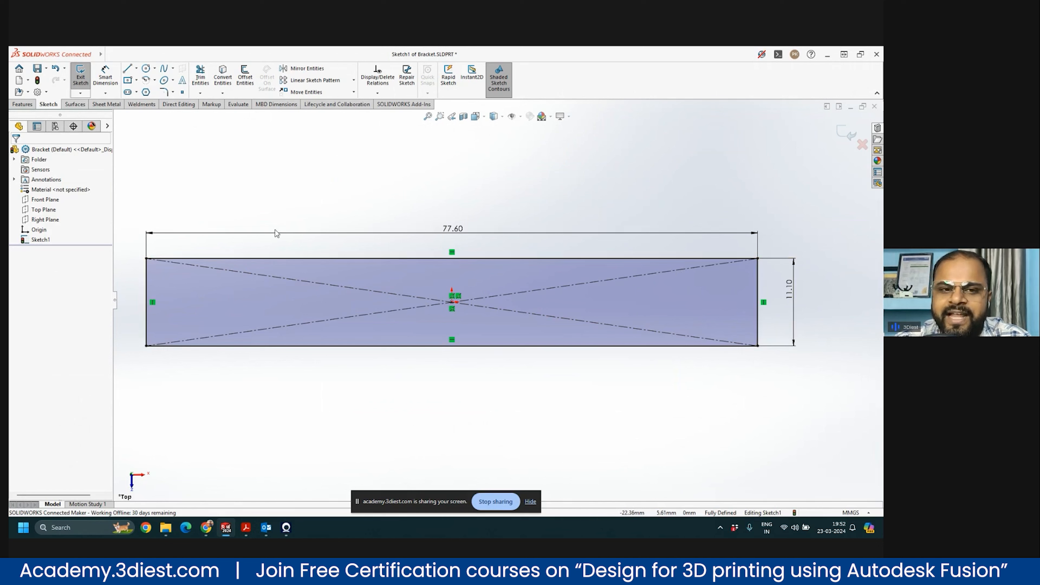
Step: Start an outward offset of the whole 77.6 by 11.1 mm rectangle with a 2 mm distance
{"action": "left_click", "coordinate": [244, 82]}
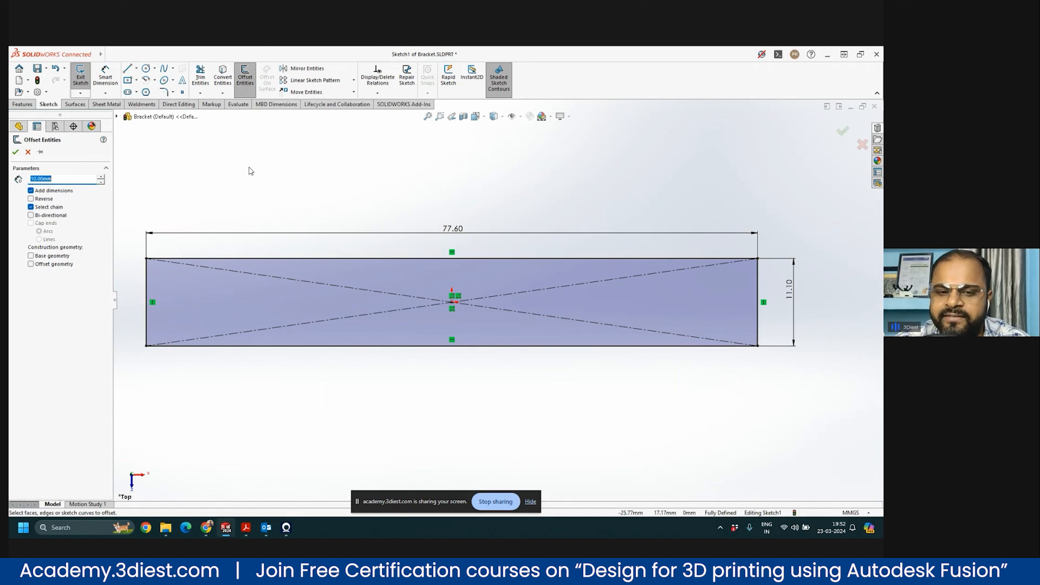
{"action": "left_click", "coordinate": [299, 258]}
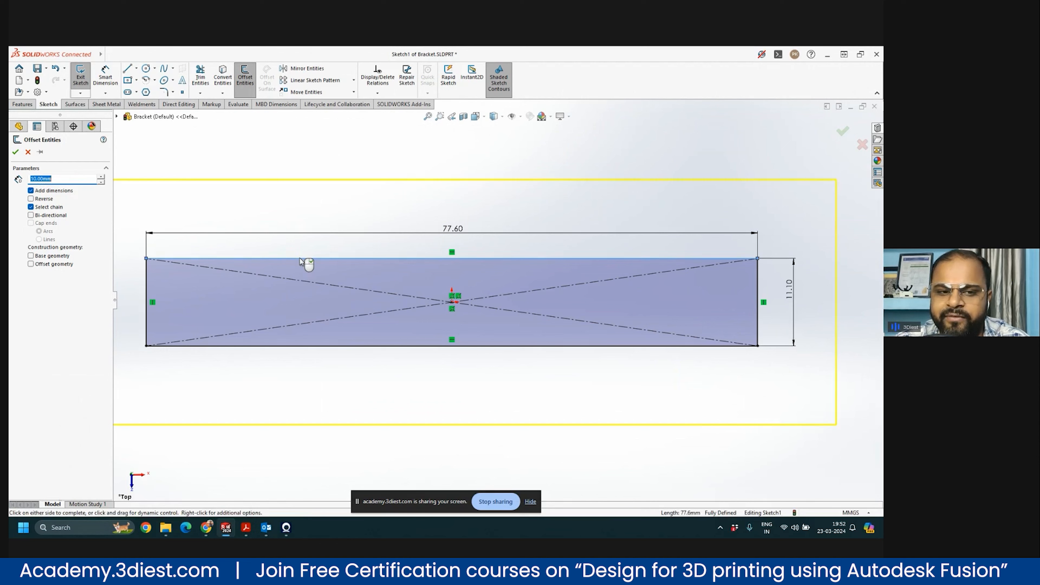
{"action": "scroll", "coordinate": [463, 259], "scroll_direction": "up", "scroll_amount": 4}
{"action": "scroll", "coordinate": [424, 291], "scroll_direction": "down", "scroll_amount": 3}
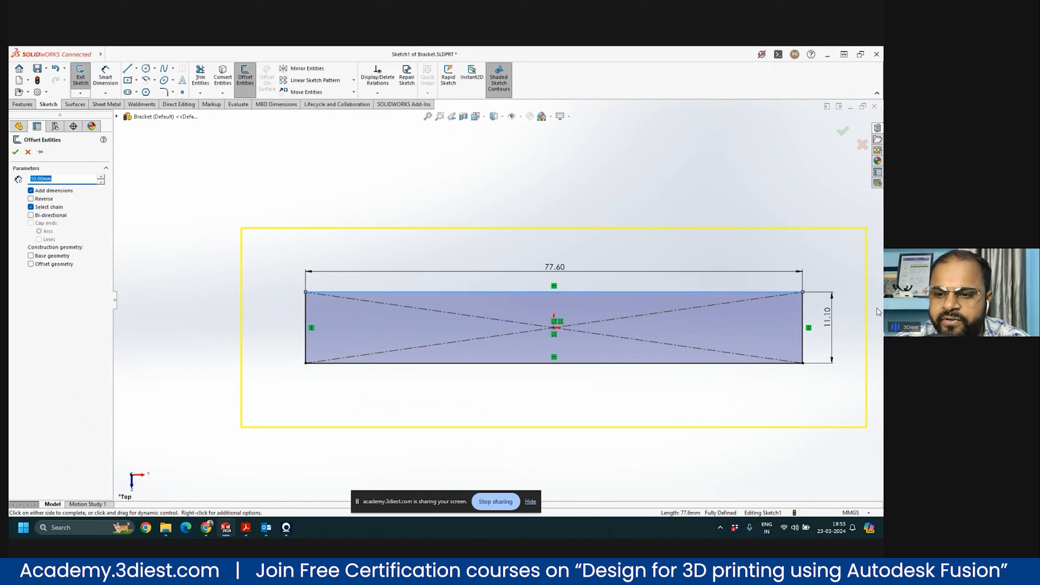
{"action": "scroll", "coordinate": [650, 347], "scroll_direction": "up", "scroll_amount": 2}
{"action": "scroll", "coordinate": [646, 344], "scroll_direction": "down", "scroll_amount": 3}
{"action": "scroll", "coordinate": [422, 329], "scroll_direction": "up", "scroll_amount": 2}
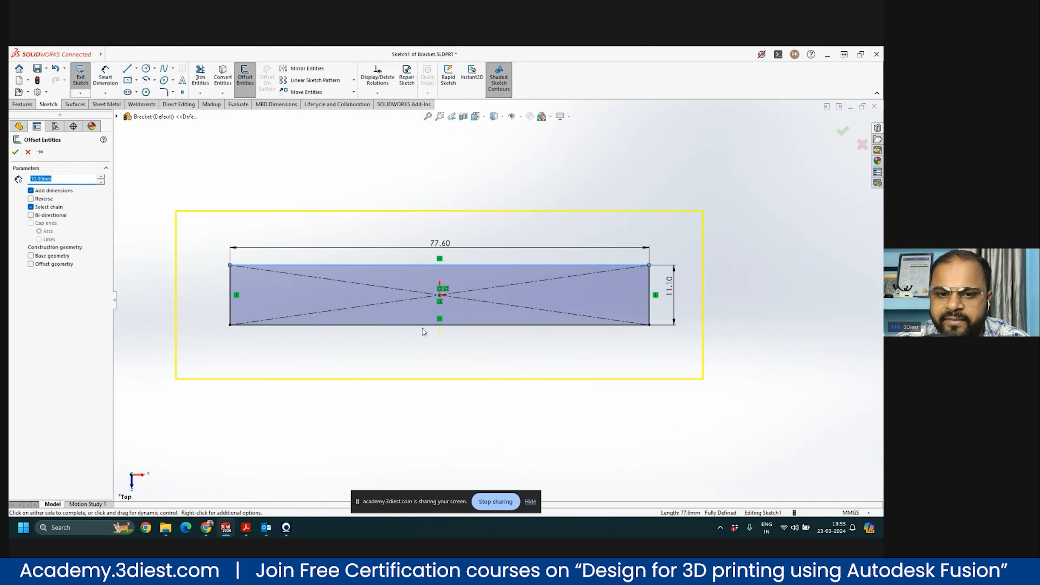
{"action": "scroll", "coordinate": [422, 328], "scroll_direction": "down", "scroll_amount": 2}
{"action": "scroll", "coordinate": [430, 329], "scroll_direction": "down", "scroll_amount": 1}
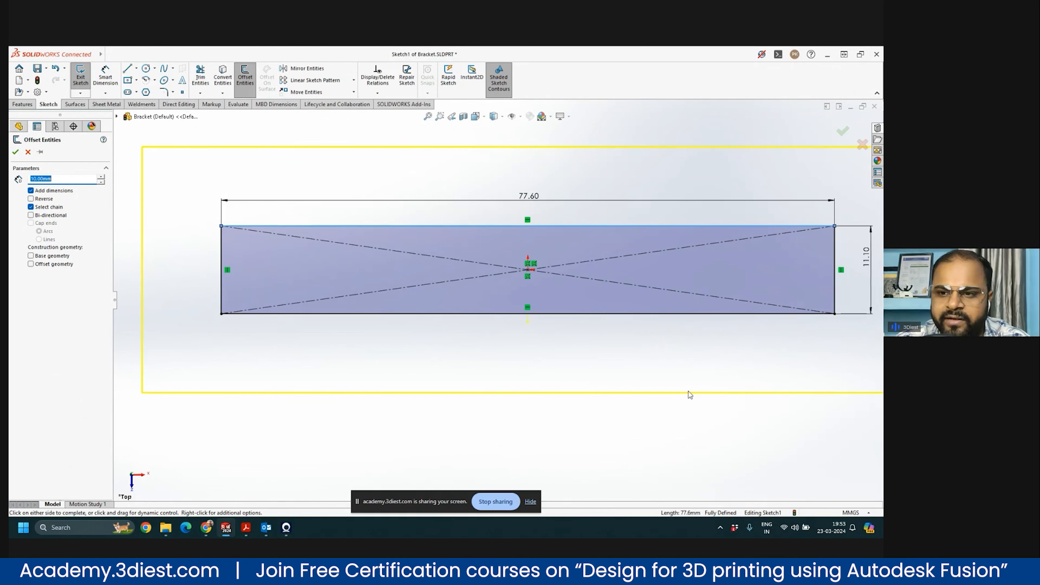
{"action": "scroll", "coordinate": [566, 371], "scroll_direction": "up", "scroll_amount": 2}
{"action": "scroll", "coordinate": [646, 266], "scroll_direction": "down", "scroll_amount": 1}
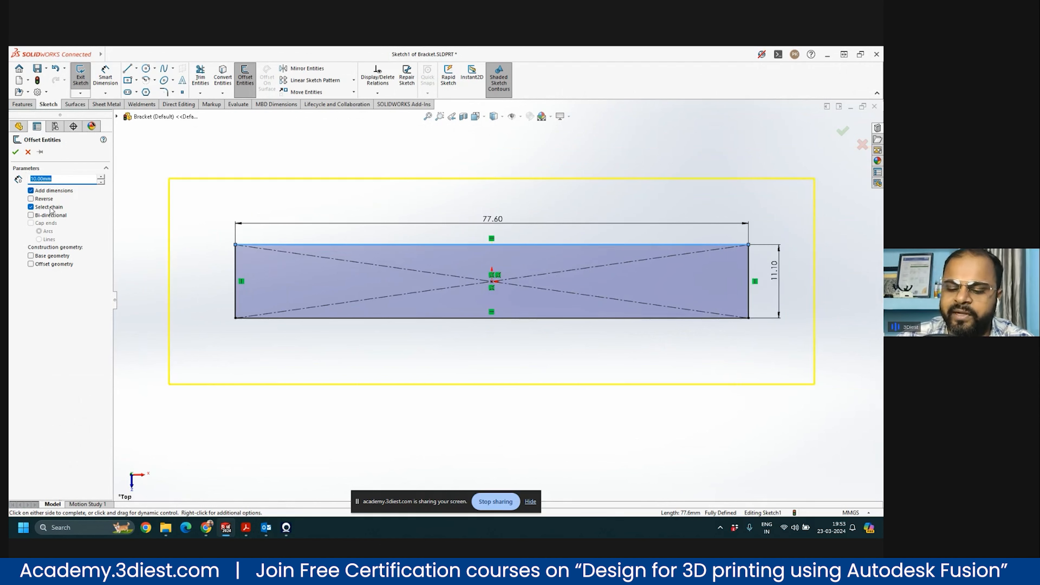
{"action": "type", "text": "2"}
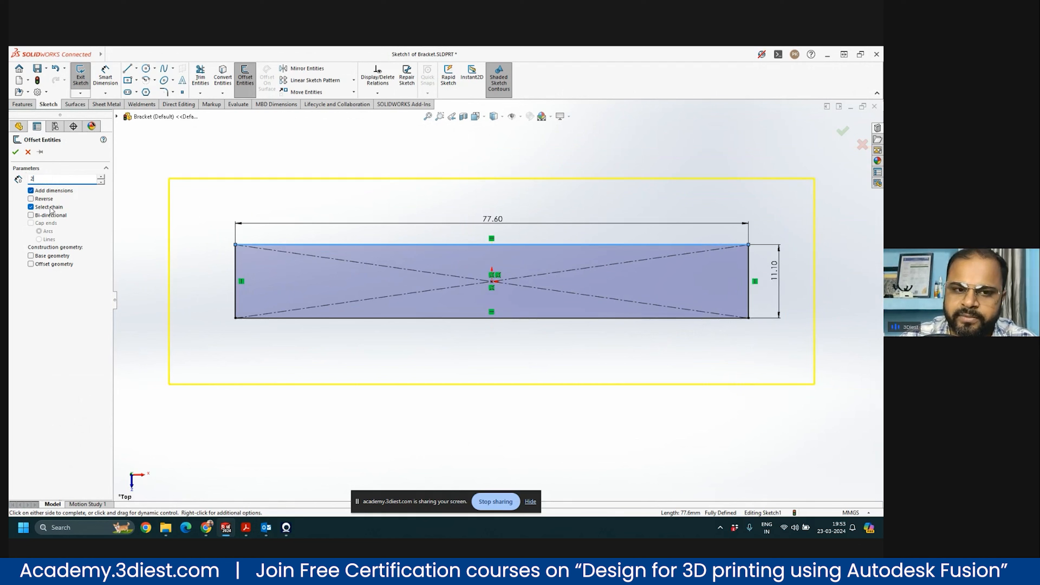
{"action": "key", "text": "Return"}
{"action": "scroll", "coordinate": [446, 273], "scroll_direction": "down", "scroll_amount": 1}
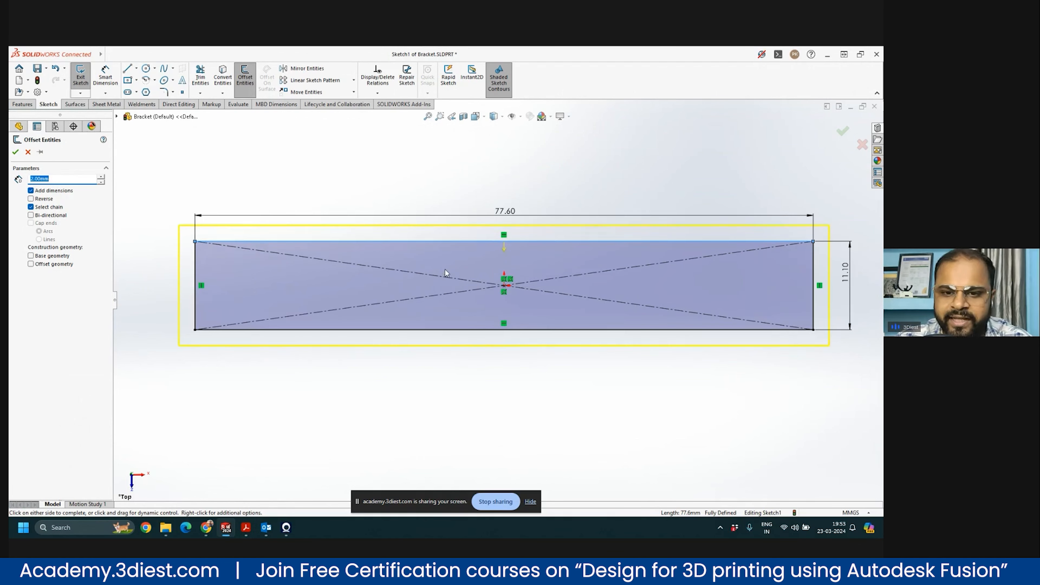
Step: Set the offset distance to 1.2 mm and create the outer rectangle
{"action": "left_click_drag", "start_coordinate": [55, 176], "coordinate": [32, 176]}
{"action": "key", "text": "BackSpace"}
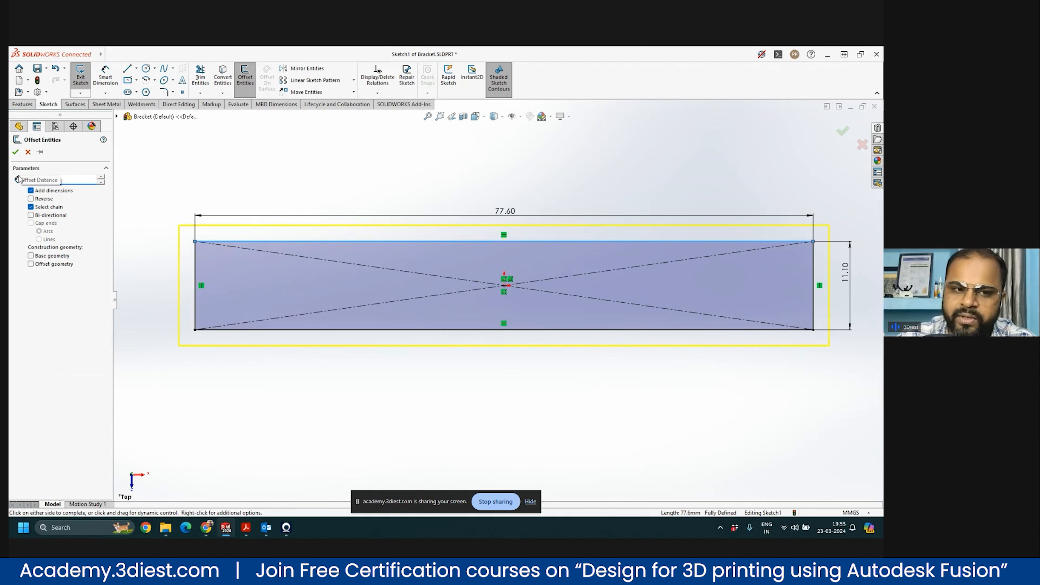
{"action": "type", "text": "1.2"}
{"action": "key", "text": "Return"}
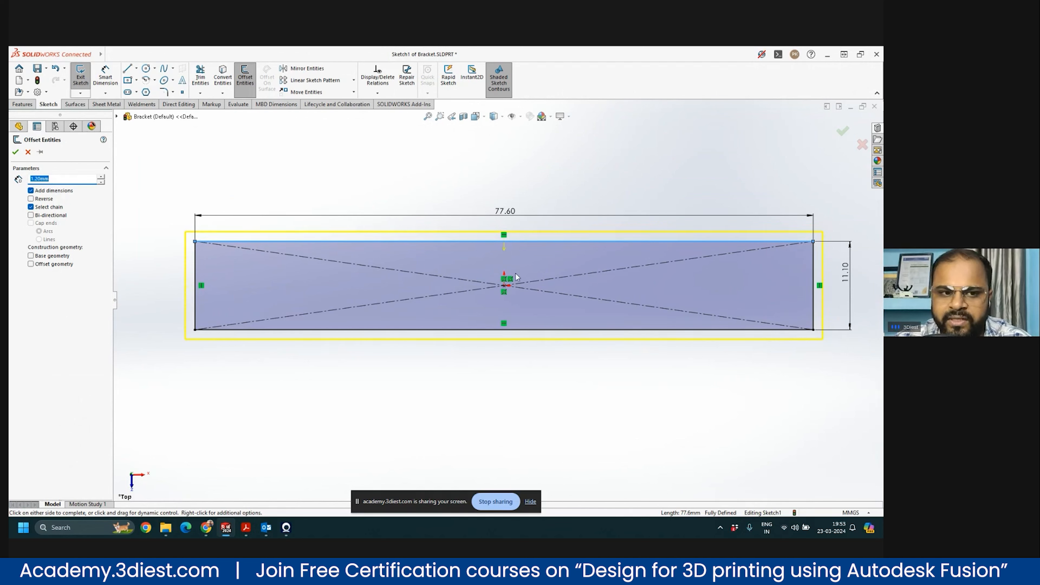
{"action": "left_click", "coordinate": [15, 153]}
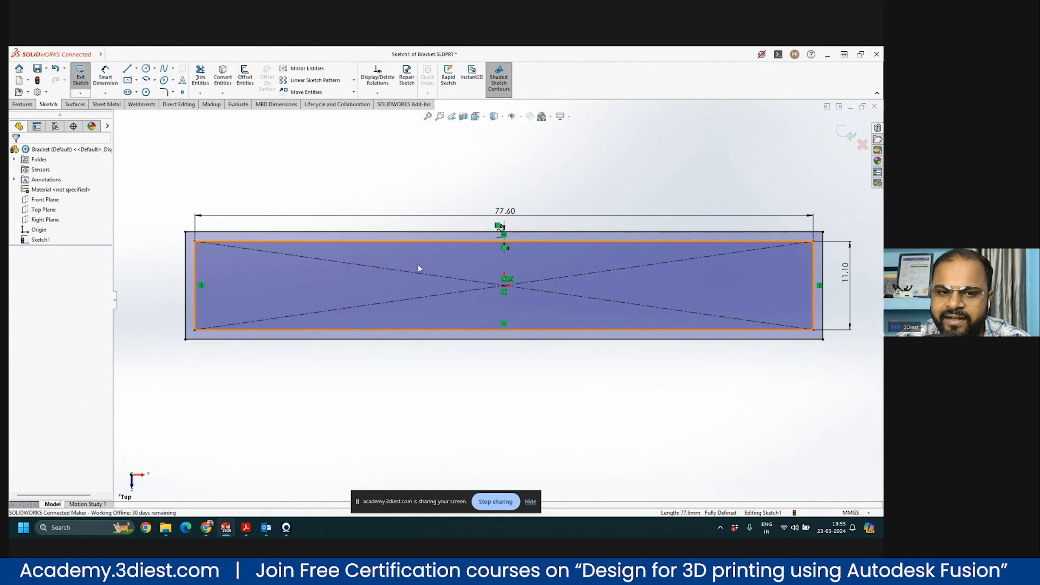
Step: Move the offset dimension sideways, clear of the relation symbols at the middle of the upper edges
{"action": "left_click", "coordinate": [299, 242]}
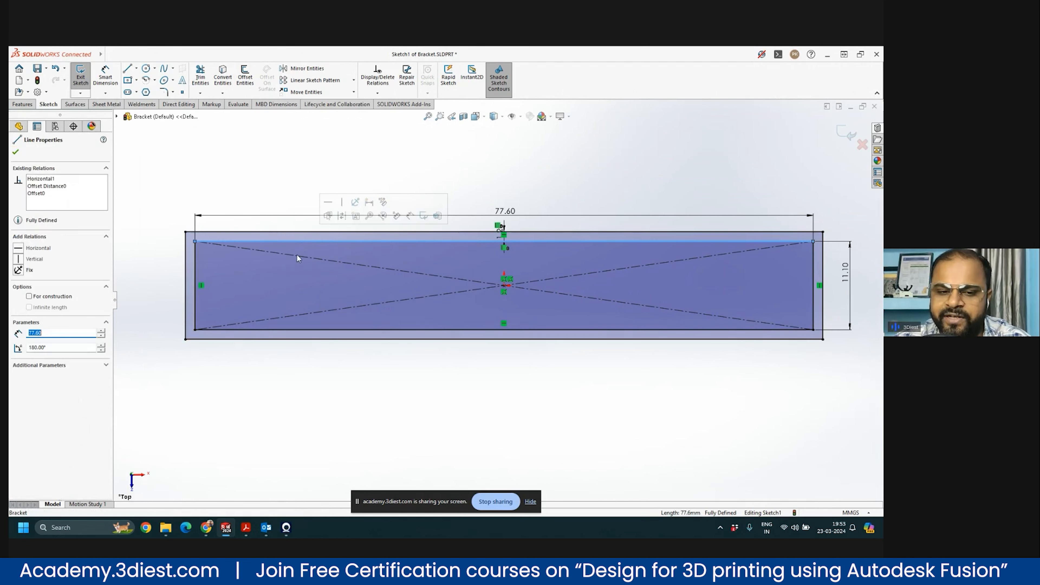
{"action": "left_click", "coordinate": [328, 373]}
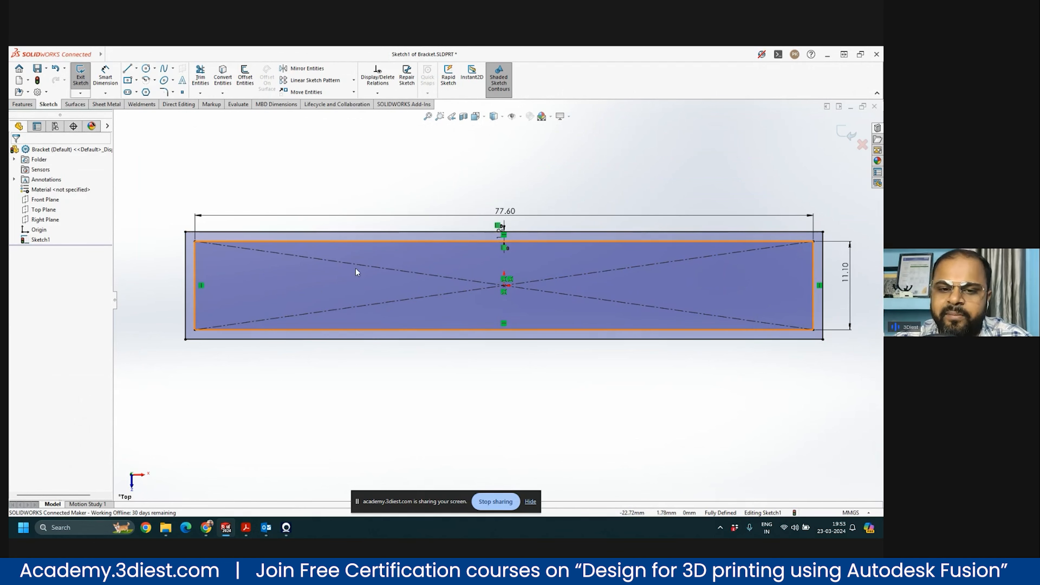
{"action": "scroll", "coordinate": [517, 246], "scroll_direction": "down", "scroll_amount": 3}
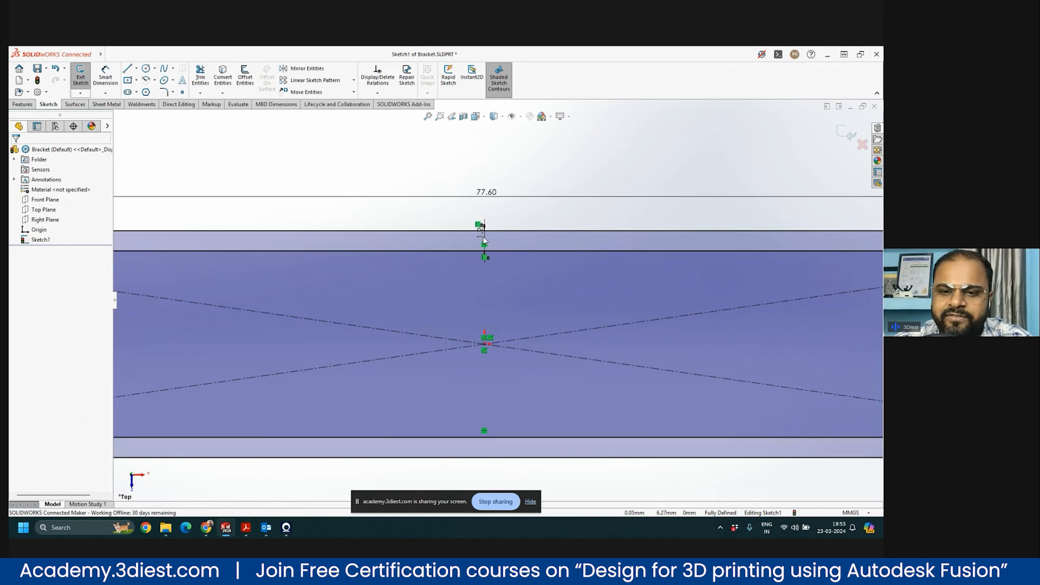
{"action": "scroll", "coordinate": [483, 242], "scroll_direction": "up", "scroll_amount": 5}
{"action": "scroll", "coordinate": [481, 321], "scroll_direction": "down", "scroll_amount": 2}
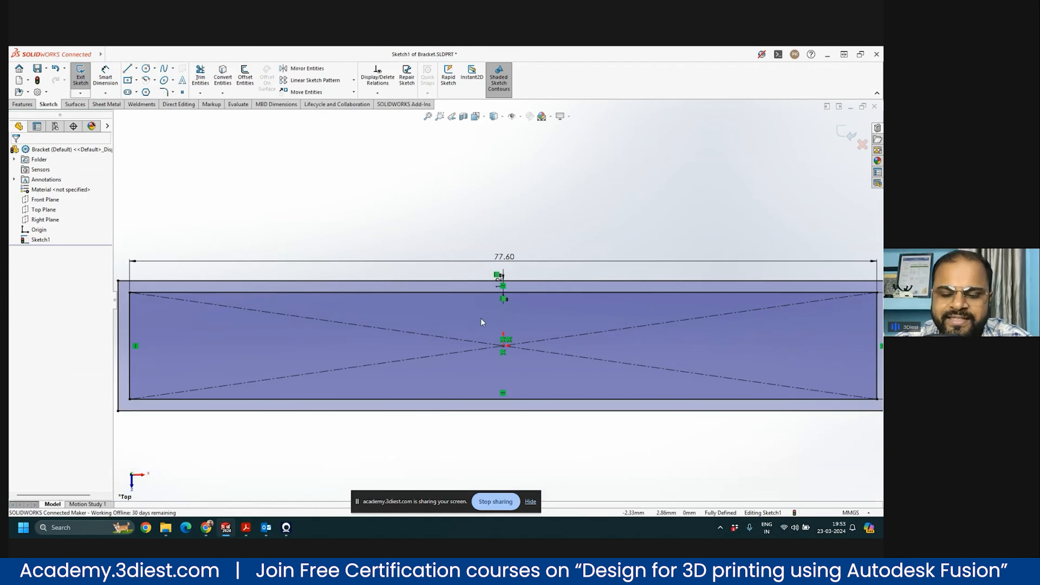
{"action": "scroll", "coordinate": [481, 321], "scroll_direction": "up", "scroll_amount": 2}
{"action": "scroll", "coordinate": [479, 327], "scroll_direction": "down", "scroll_amount": 2}
{"action": "scroll", "coordinate": [491, 312], "scroll_direction": "down", "scroll_amount": 3}
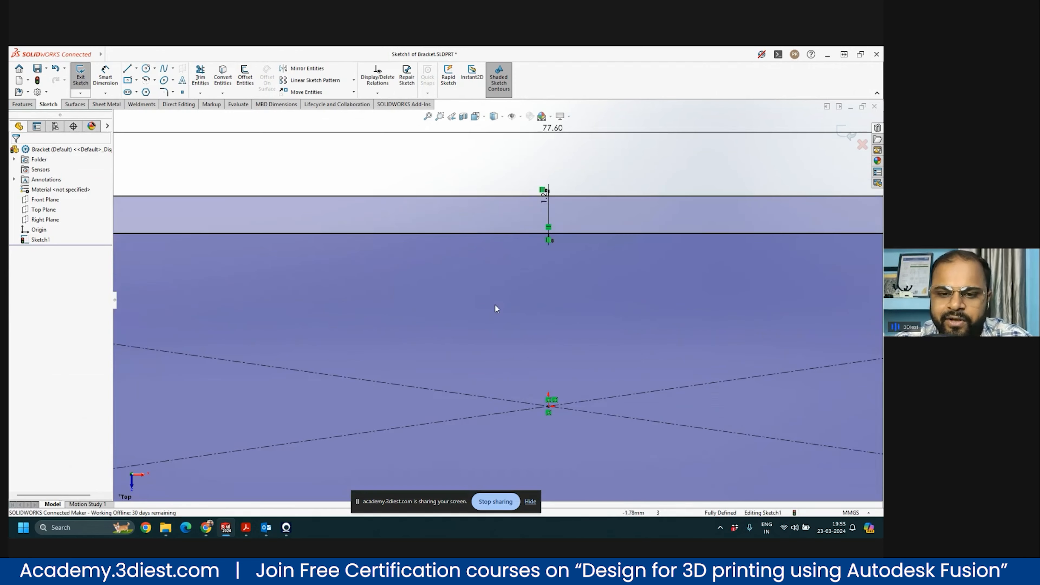
{"action": "scroll", "coordinate": [550, 231], "scroll_direction": "down", "scroll_amount": 2}
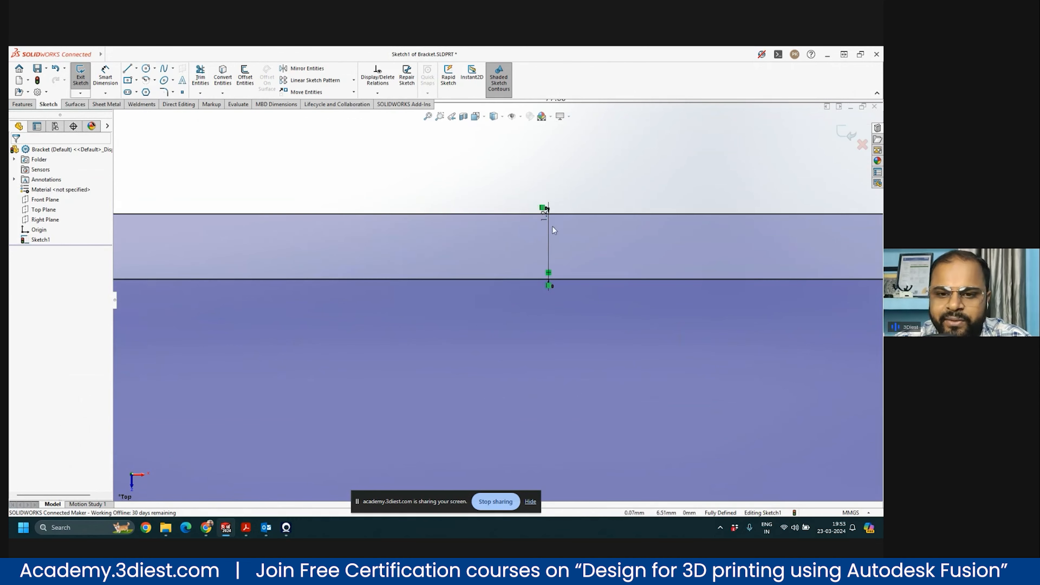
{"action": "left_click", "coordinate": [546, 219]}
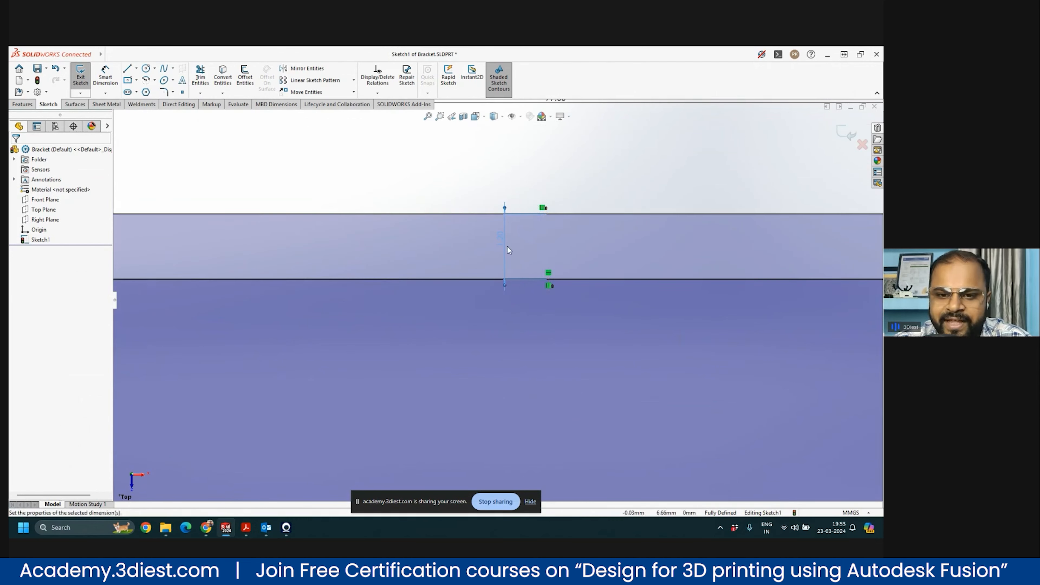
{"action": "left_click", "coordinate": [500, 250]}
{"action": "key", "text": "Escape"}
{"action": "scroll", "coordinate": [502, 283], "scroll_direction": "up", "scroll_amount": 3}
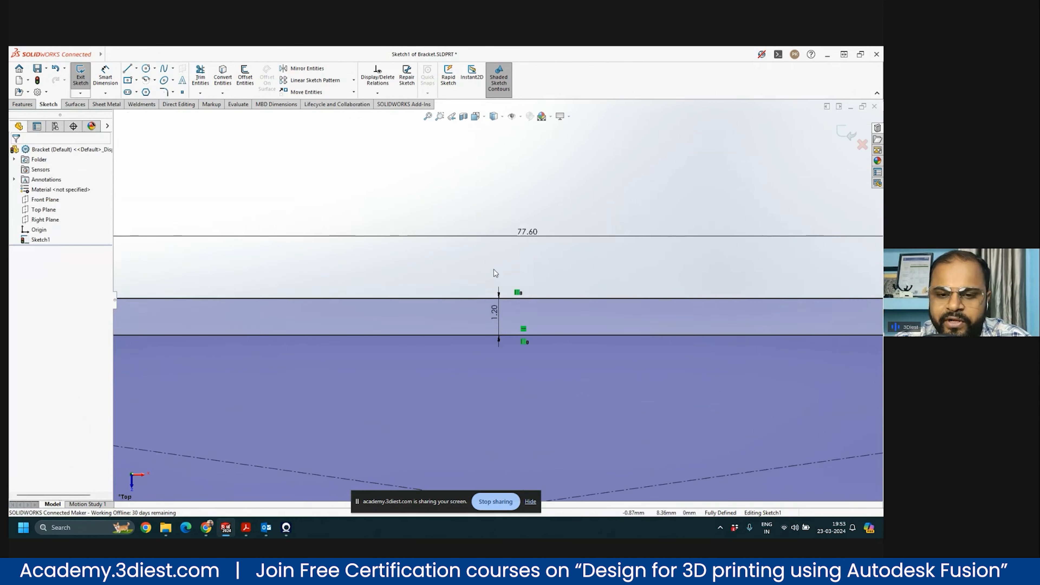
Step: Set the offset distance between the inner and outer rectangles to 3 mm
{"action": "double_click", "coordinate": [494, 314]}
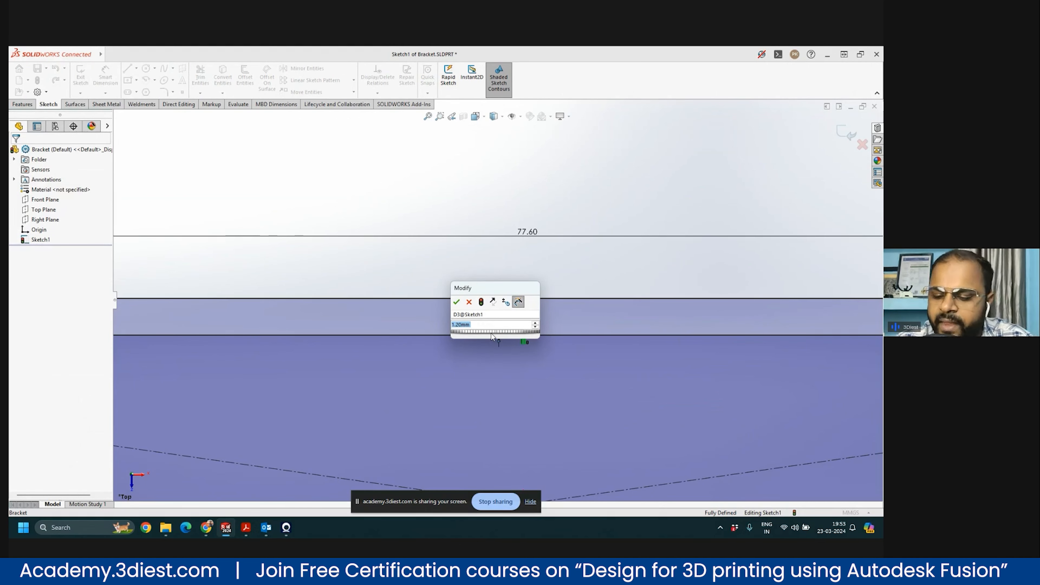
{"action": "type", "text": "3"}
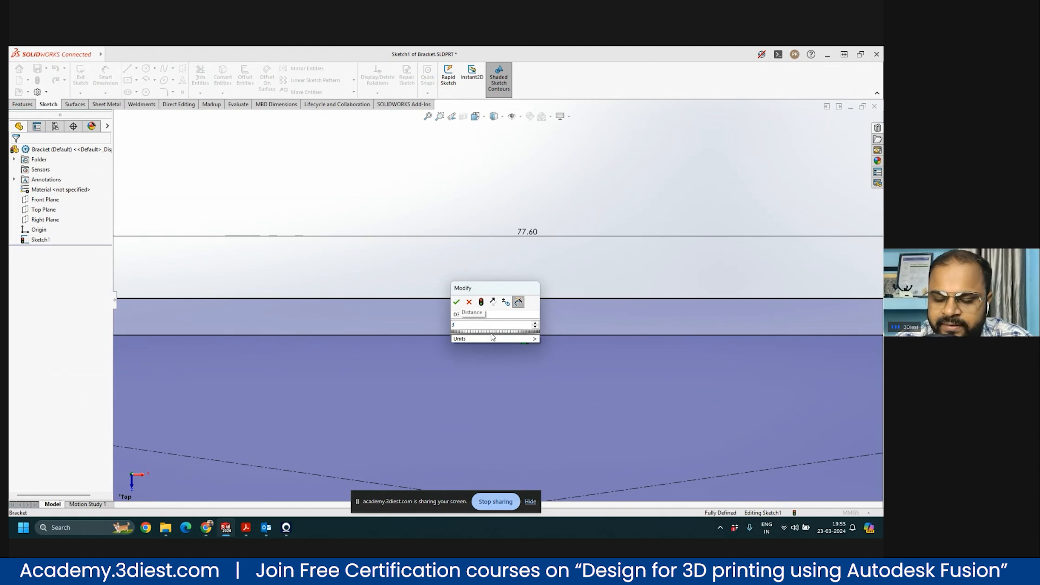
{"action": "key", "text": "Return"}
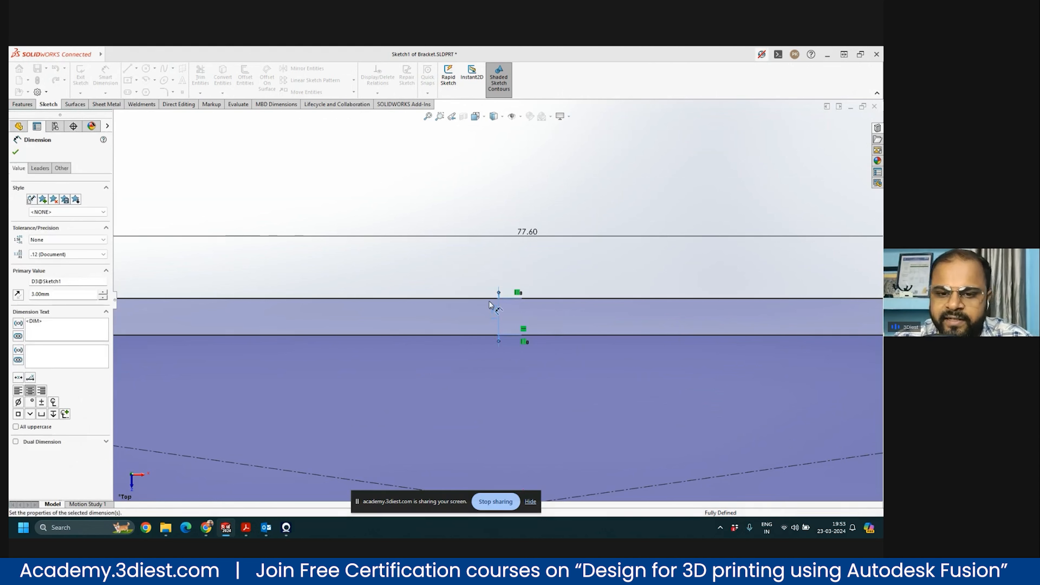
{"action": "left_click", "coordinate": [459, 195]}
{"action": "scroll", "coordinate": [459, 196], "scroll_direction": "up", "scroll_amount": 8}
{"action": "scroll", "coordinate": [500, 359], "scroll_direction": "down", "scroll_amount": 3}
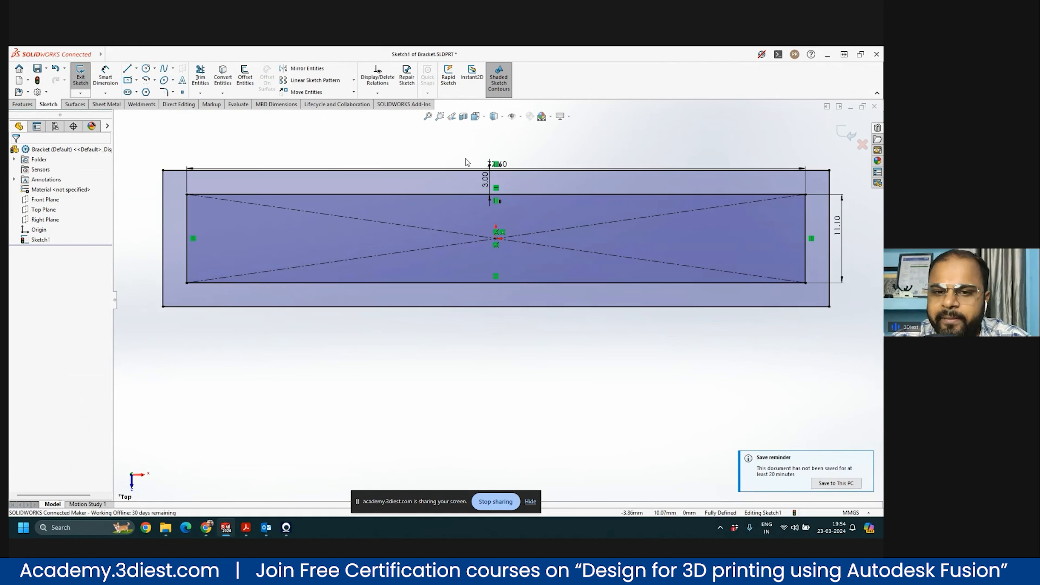
Step: Move the inner rectangle's horizontal width dimension up, clear above the outer rectangle
{"action": "left_click_drag", "start_coordinate": [506, 170], "coordinate": [504, 145]}
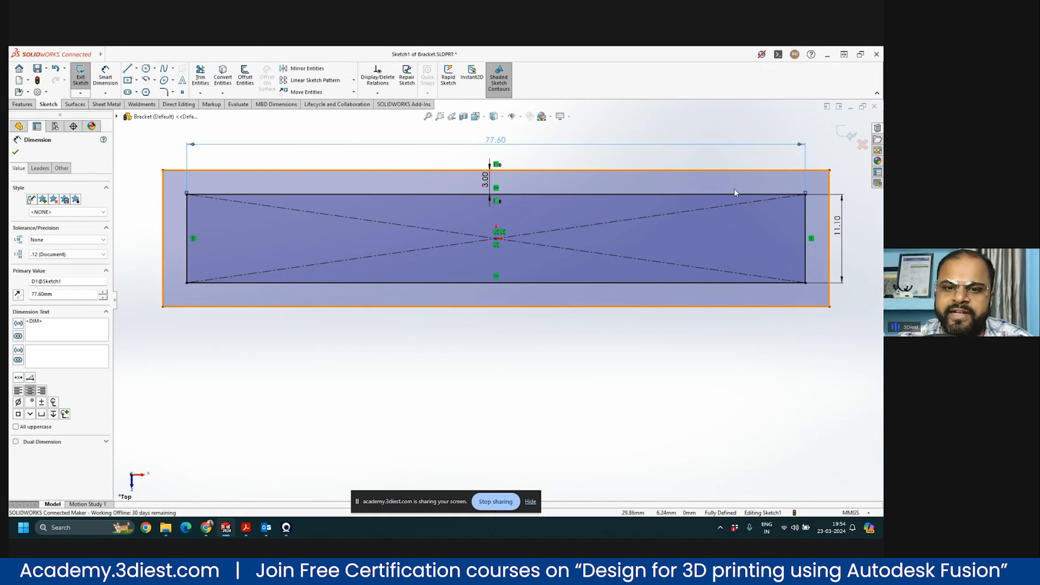
{"action": "scroll", "coordinate": [655, 230], "scroll_direction": "up", "scroll_amount": 5}
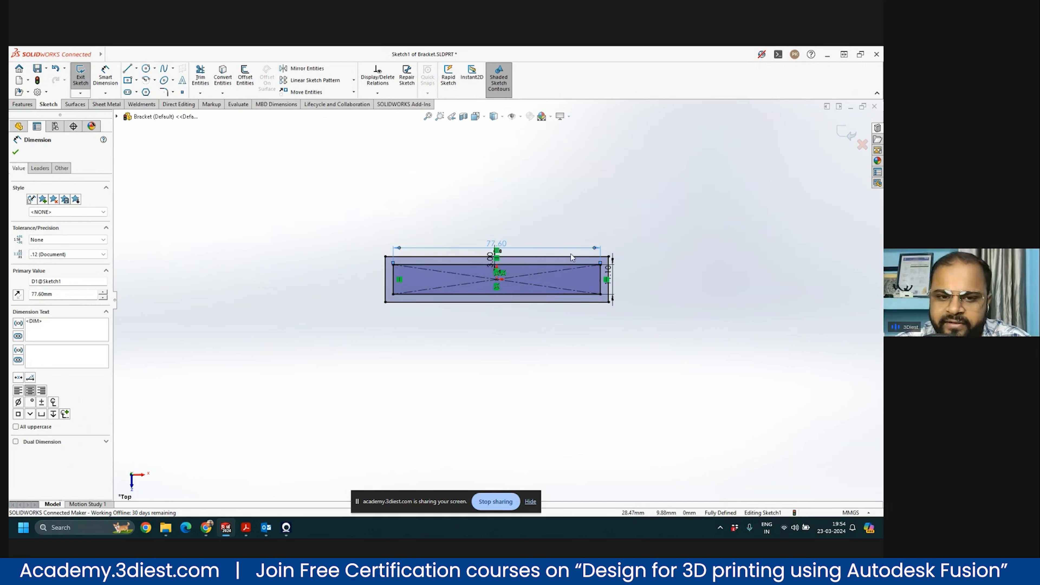
{"action": "scroll", "coordinate": [443, 283], "scroll_direction": "down", "scroll_amount": 4}
{"action": "scroll", "coordinate": [486, 229], "scroll_direction": "up", "scroll_amount": 4}
{"action": "left_click", "coordinate": [397, 395]}
Step: Check the laptop and smartphone measurements in the PDF in Acrobat, then return to SOLIDWORKS
{"action": "left_click", "coordinate": [246, 527]}
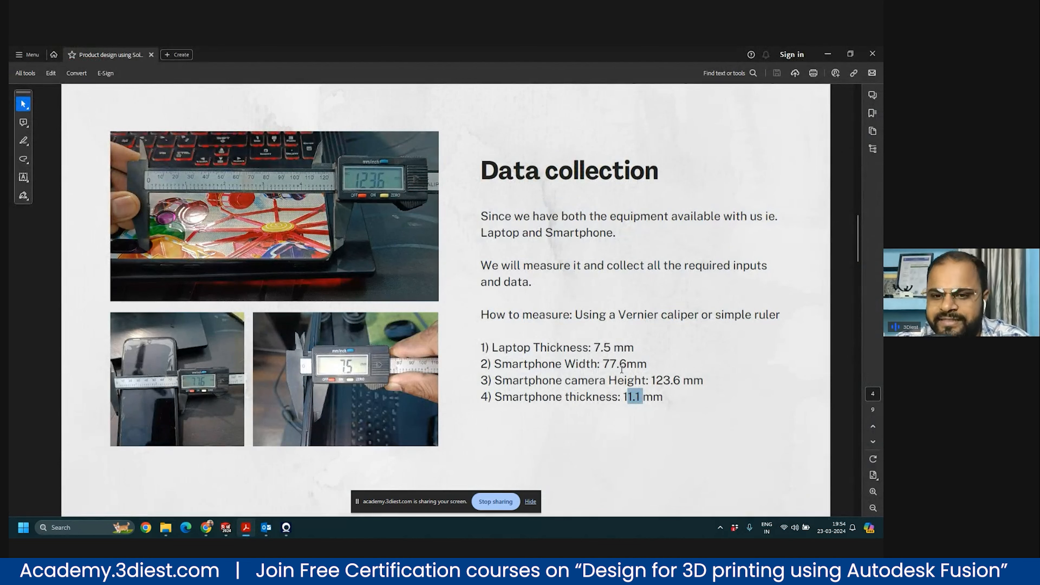
{"action": "left_click", "coordinate": [835, 54]}
{"action": "scroll", "coordinate": [495, 305], "scroll_direction": "up", "scroll_amount": 2}
{"action": "scroll", "coordinate": [491, 350], "scroll_direction": "down", "scroll_amount": 3}
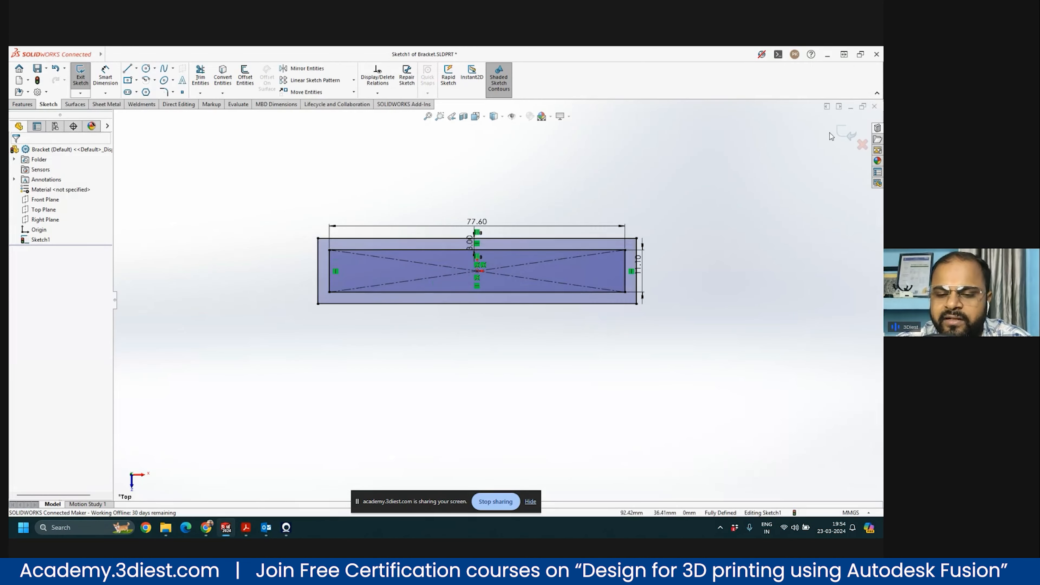
Step: Exit the sketch and display the model in isometric view
{"action": "left_click", "coordinate": [841, 135]}
{"action": "scroll", "coordinate": [453, 309], "scroll_direction": "down", "scroll_amount": 1}
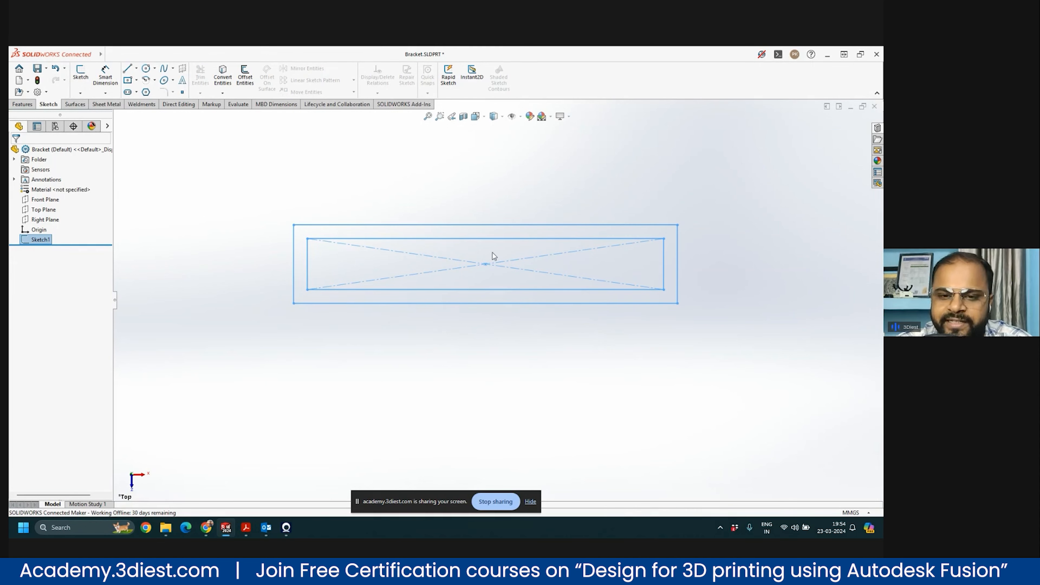
{"action": "left_click", "coordinate": [481, 118]}
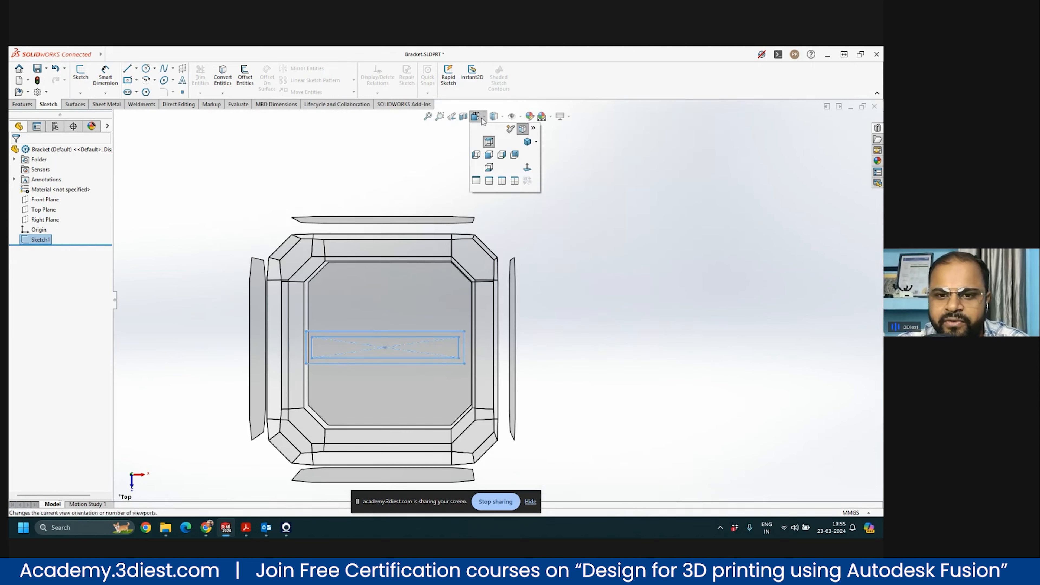
{"action": "left_click", "coordinate": [528, 143]}
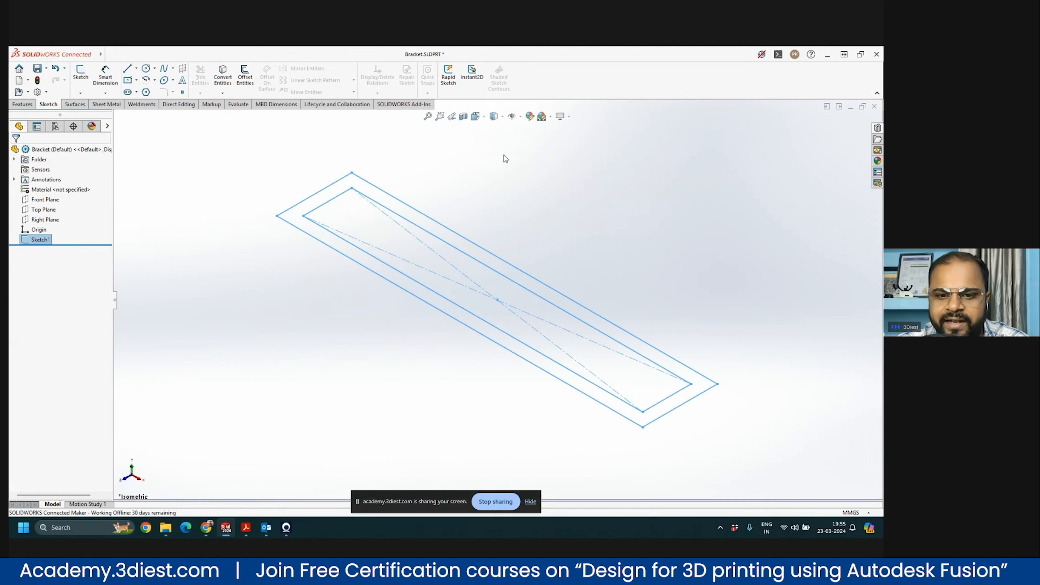
{"action": "scroll", "coordinate": [523, 336], "scroll_direction": "down", "scroll_amount": 4}
{"action": "scroll", "coordinate": [459, 328], "scroll_direction": "up", "scroll_amount": 4}
{"action": "scroll", "coordinate": [627, 272], "scroll_direction": "down", "scroll_amount": 1}
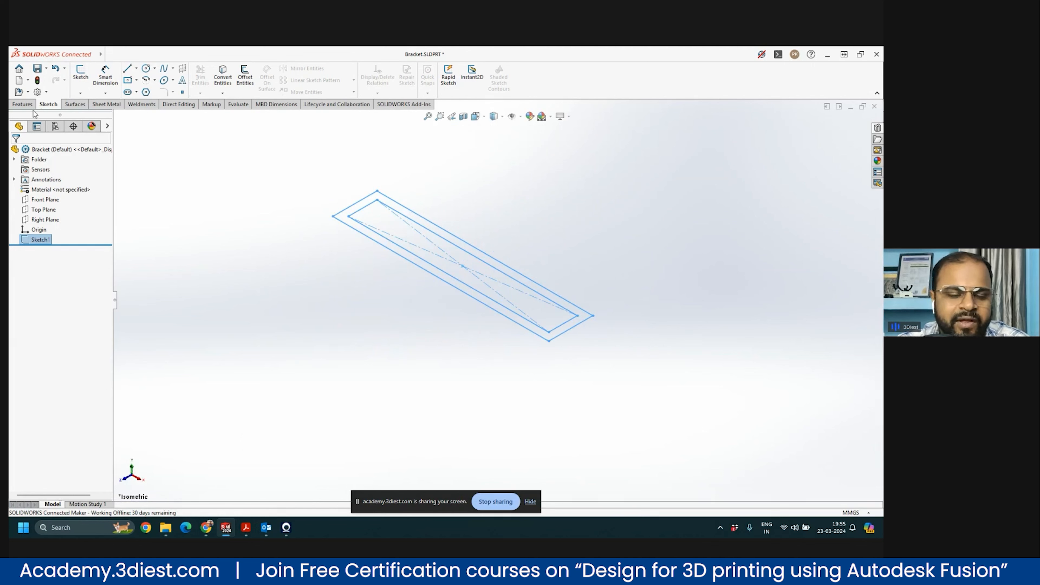
Step: Start a boss extrusion of the rectangle sketch and replace its contour selection with both the inner region and the surrounding border region
{"action": "left_click", "coordinate": [21, 105]}
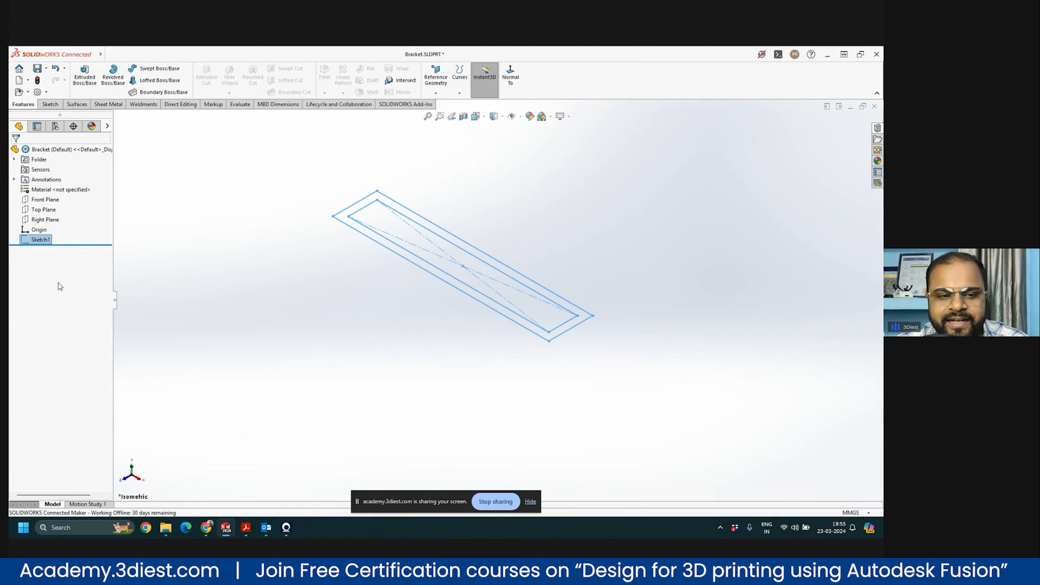
{"action": "left_click", "coordinate": [91, 86]}
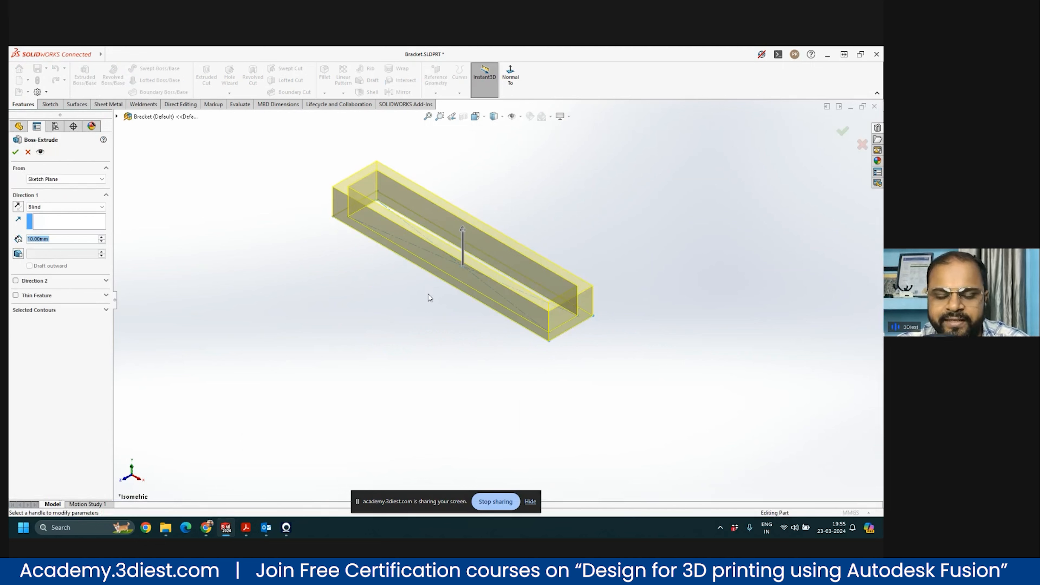
{"action": "mouse_move", "coordinate": [406, 271]}
{"action": "middle_mouse_down"}
{"action": "mouse_move", "coordinate": [371, 276]}
{"action": "mouse_move", "coordinate": [381, 295]}
{"action": "mouse_move", "coordinate": [392, 285]}
{"action": "middle_mouse_up"}
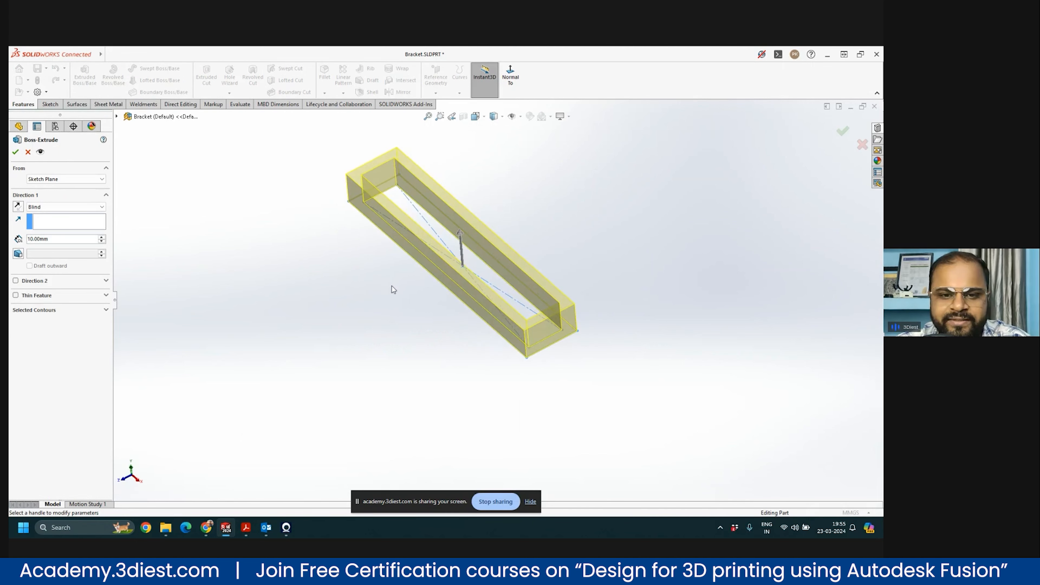
{"action": "left_click", "coordinate": [52, 311]}
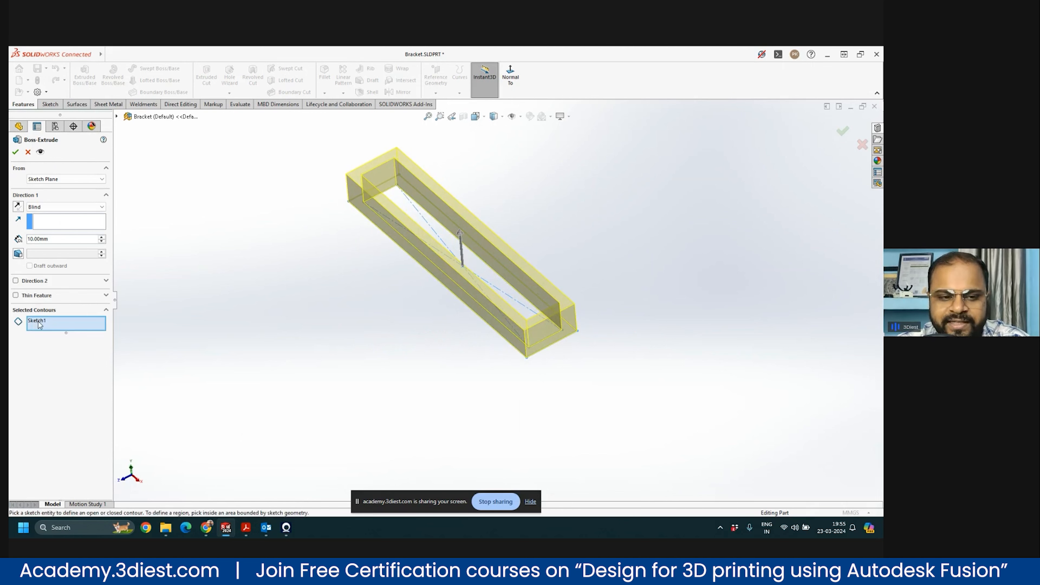
{"action": "left_click", "coordinate": [40, 321]}
{"action": "key", "text": "Delete"}
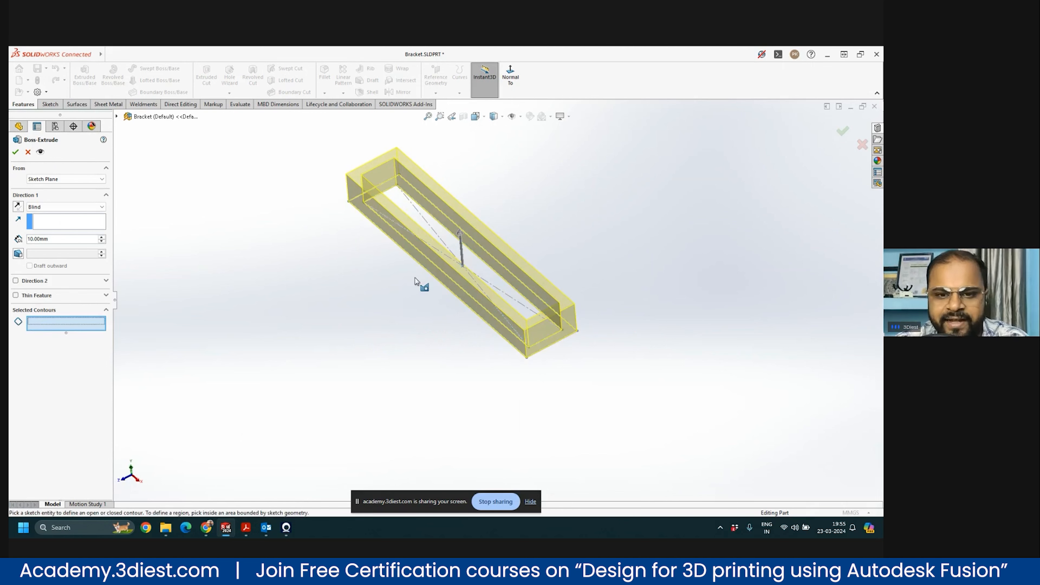
{"action": "left_click", "coordinate": [436, 227]}
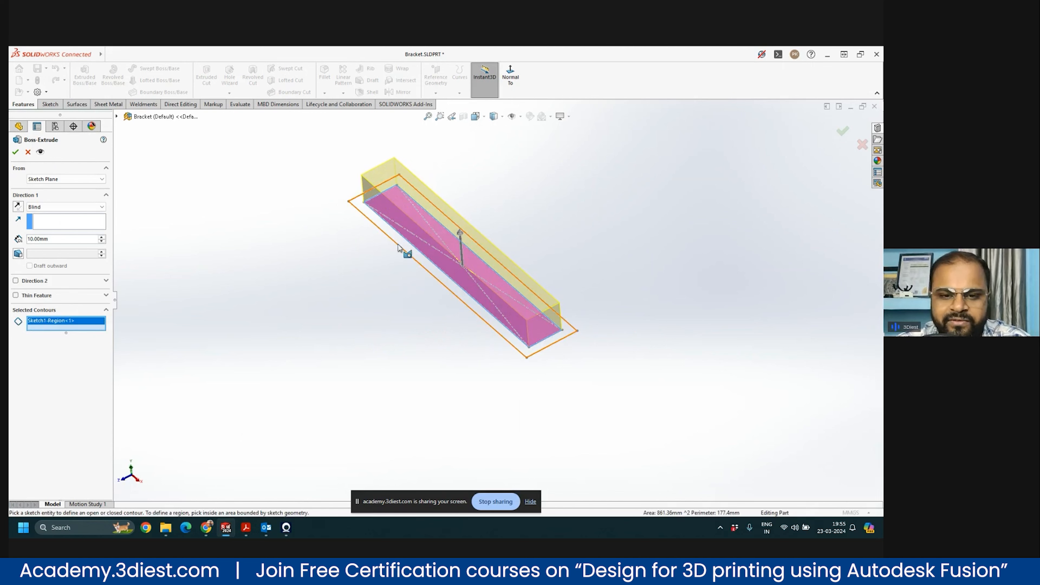
{"action": "left_click", "coordinate": [405, 245]}
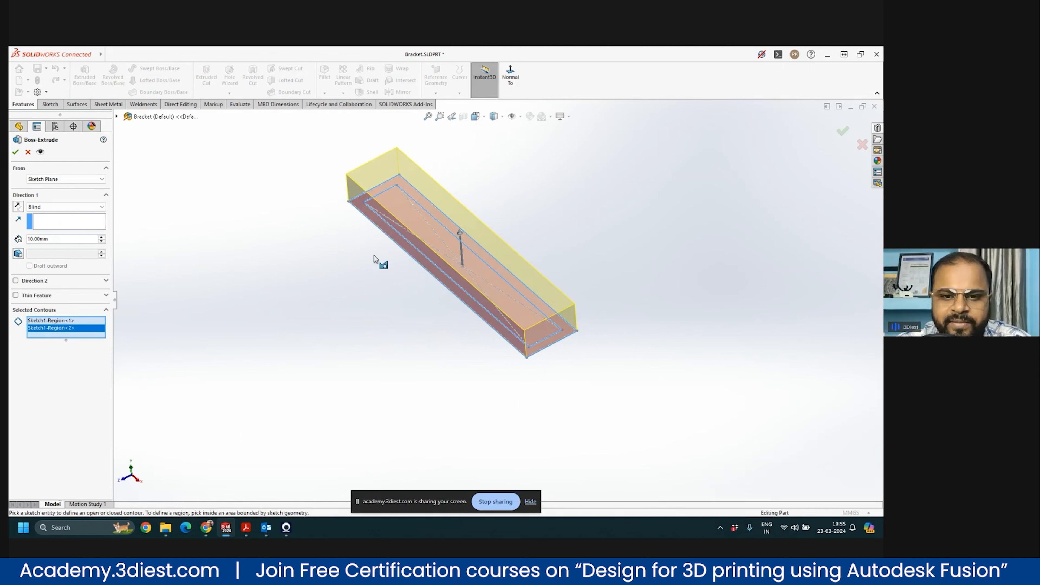
Step: Check the smartphone camera height in the PDF in Acrobat, then return to SOLIDWORKS and set the extrusion depth to 124 mm
{"action": "left_click", "coordinate": [247, 528]}
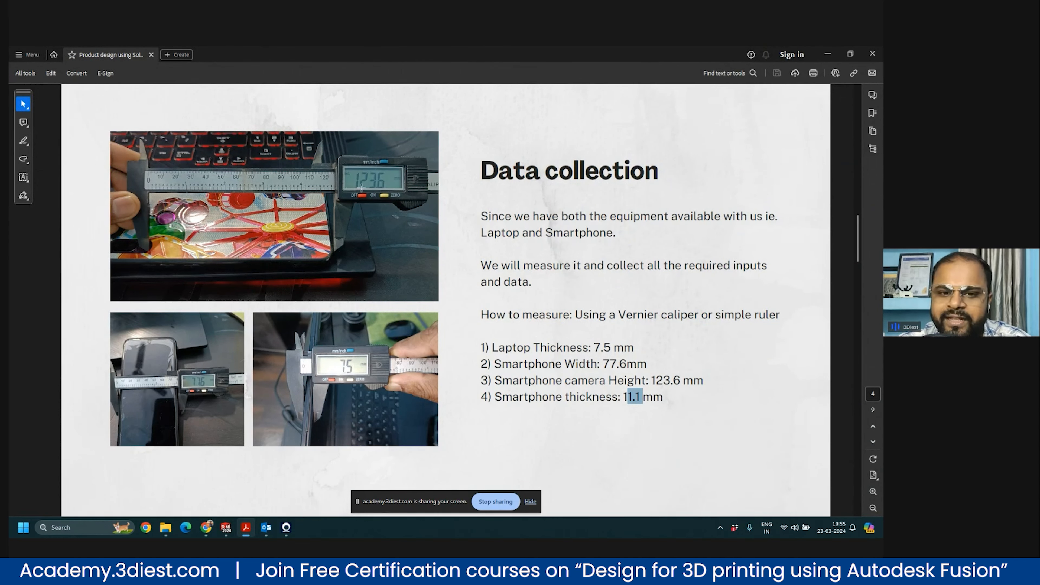
{"action": "left_click", "coordinate": [828, 55]}
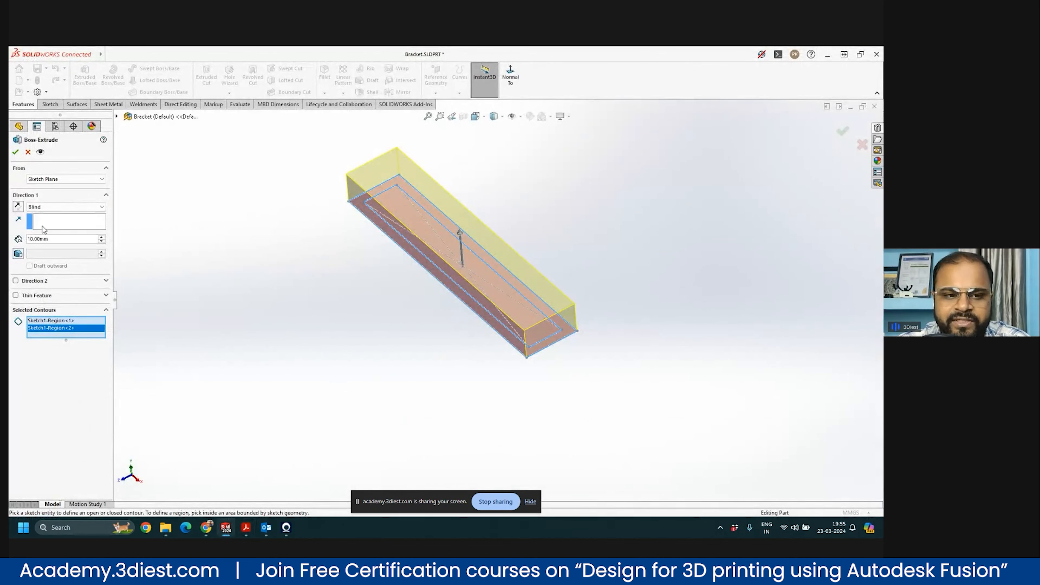
{"action": "left_click_drag", "start_coordinate": [59, 239], "coordinate": [26, 239]}
{"action": "type", "text": "124"}
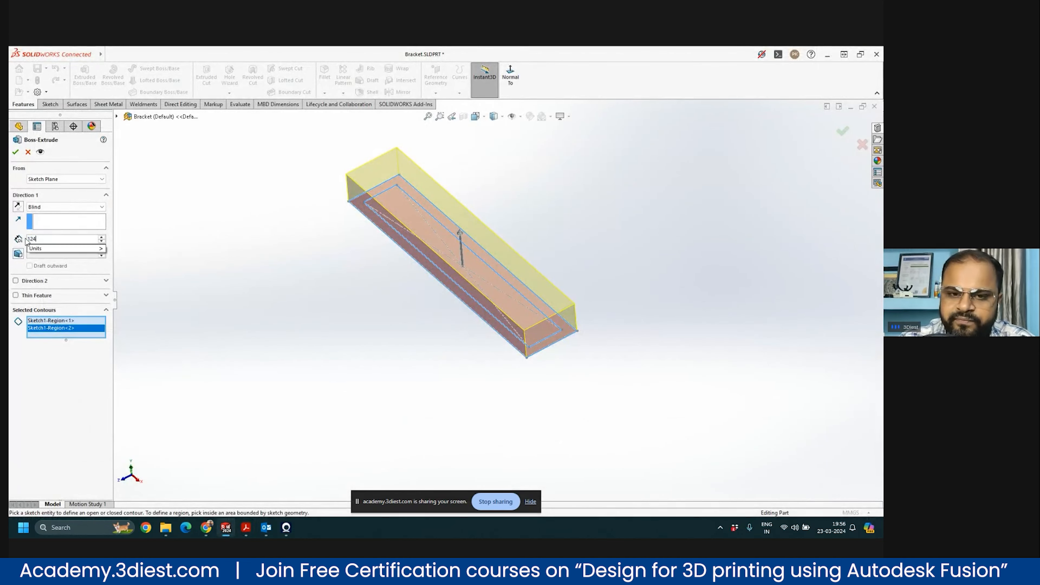
{"action": "key", "text": "Return"}
{"action": "scroll", "coordinate": [337, 405], "scroll_direction": "up", "scroll_amount": 8}
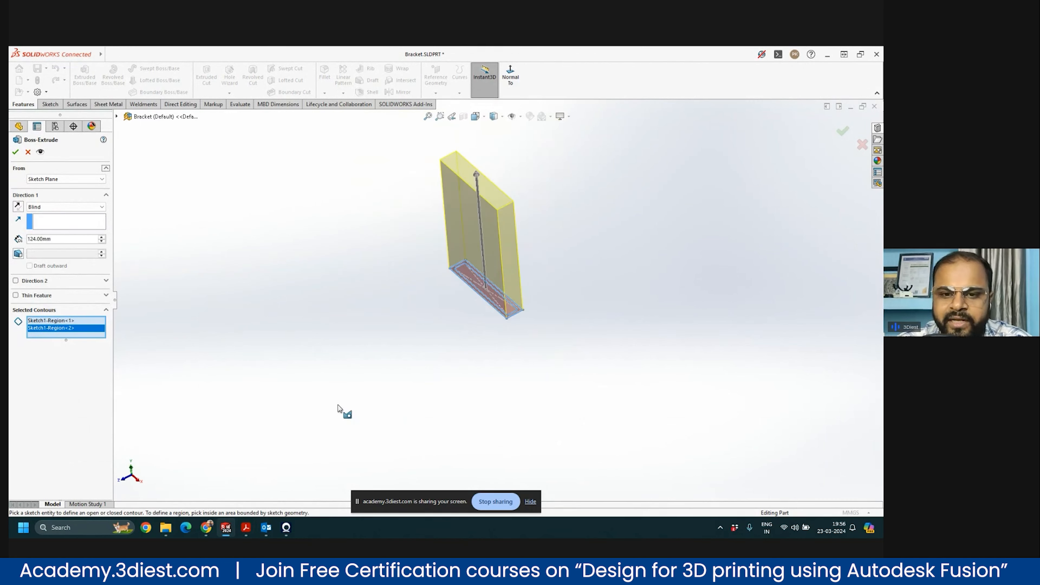
{"action": "scroll", "coordinate": [509, 249], "scroll_direction": "down", "scroll_amount": 5}
Step: Reverse the extrusion direction so the block extends downward from the sketch plane, and finish the extrusion
{"action": "left_click", "coordinate": [17, 206]}
{"action": "scroll", "coordinate": [515, 223], "scroll_direction": "up", "scroll_amount": 3}
{"action": "scroll", "coordinate": [480, 424], "scroll_direction": "down", "scroll_amount": 4}
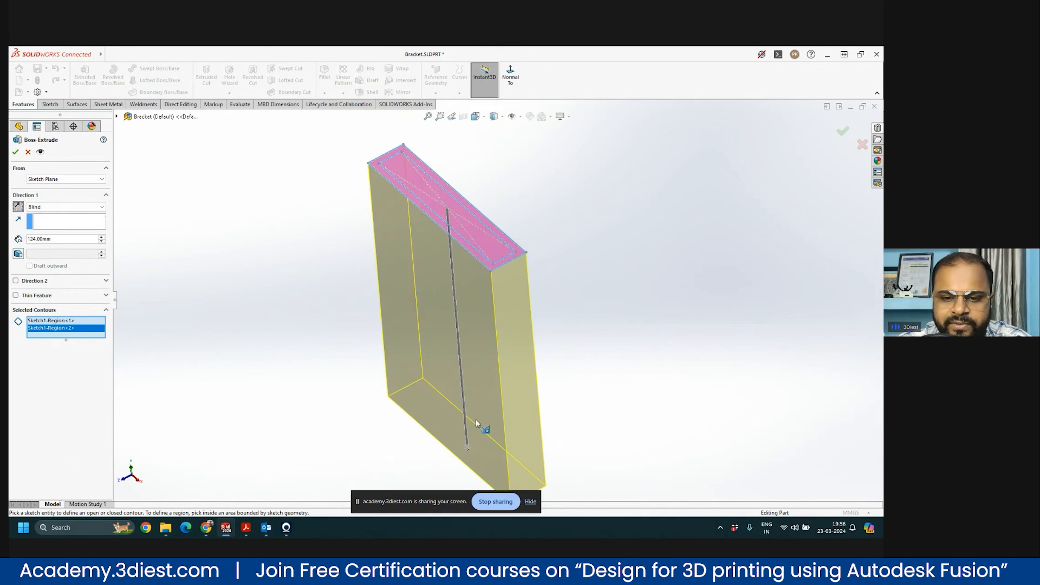
{"action": "scroll", "coordinate": [459, 319], "scroll_direction": "up", "scroll_amount": 1}
{"action": "left_click", "coordinate": [18, 208]}
{"action": "left_click", "coordinate": [19, 208]}
{"action": "left_click", "coordinate": [19, 208]}
{"action": "left_click", "coordinate": [19, 207]}
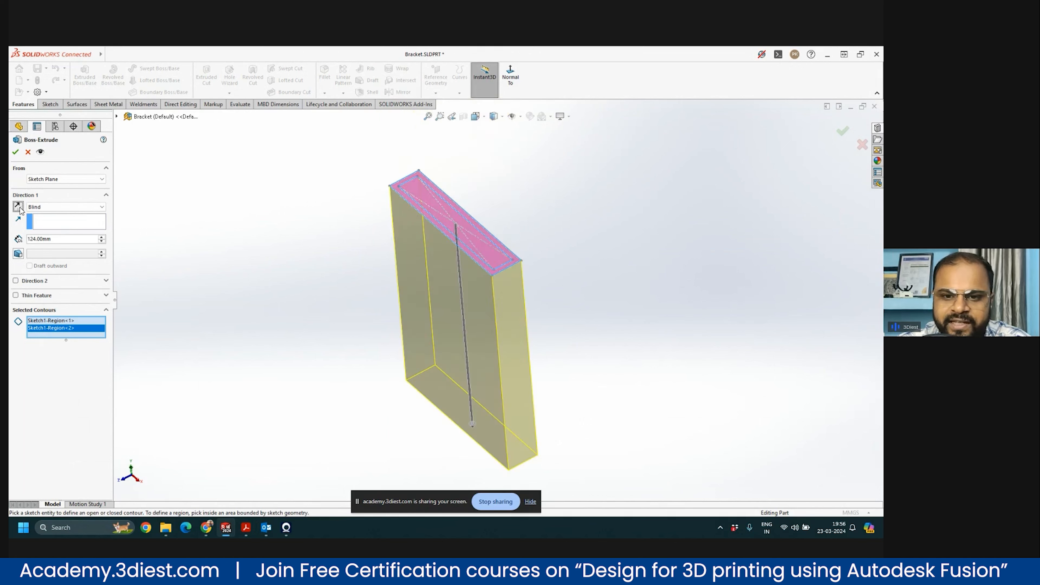
{"action": "left_click", "coordinate": [15, 152]}
{"action": "scroll", "coordinate": [559, 306], "scroll_direction": "up", "scroll_amount": 3}
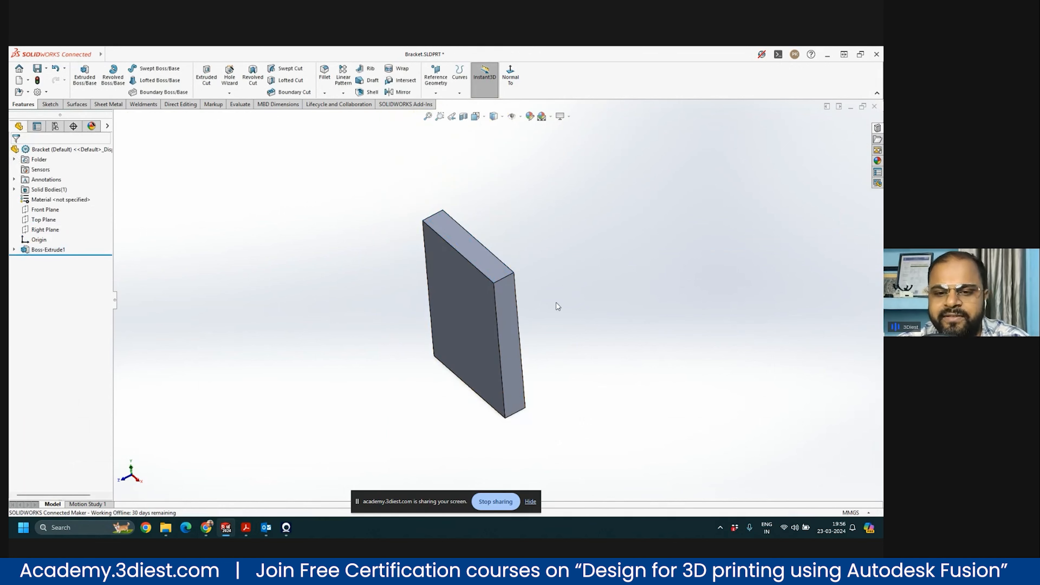
Step: Expand the extrusion in the feature tree and examine how its sketch and dimensions lie on the block's top face
{"action": "scroll", "coordinate": [532, 303], "scroll_direction": "down", "scroll_amount": 3}
{"action": "middle_click_drag", "start_coordinate": [468, 302], "coordinate": [484, 251]}
{"action": "scroll", "coordinate": [528, 286], "scroll_direction": "up", "scroll_amount": 2}
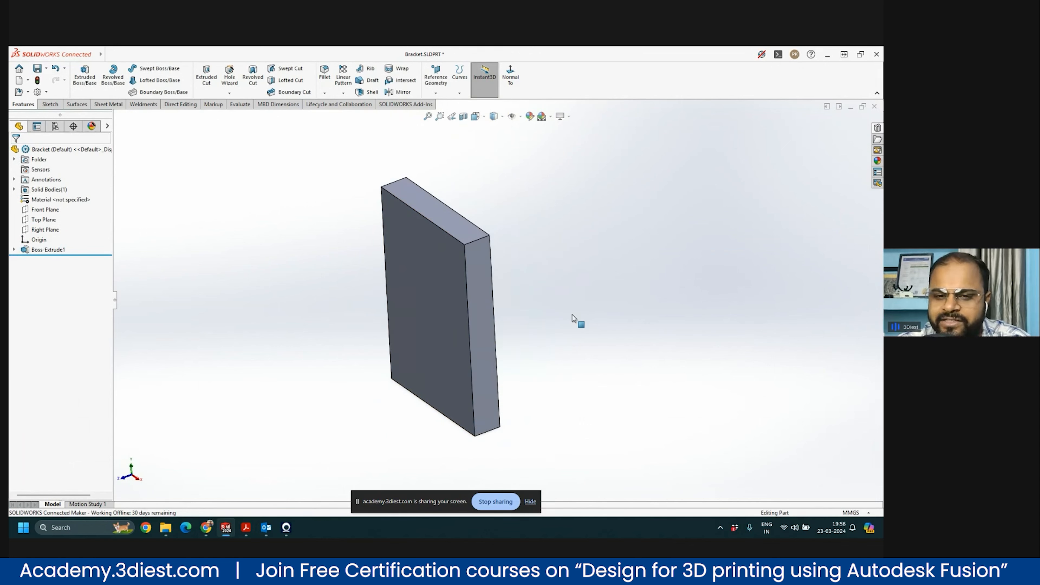
{"action": "left_click", "coordinate": [14, 250]}
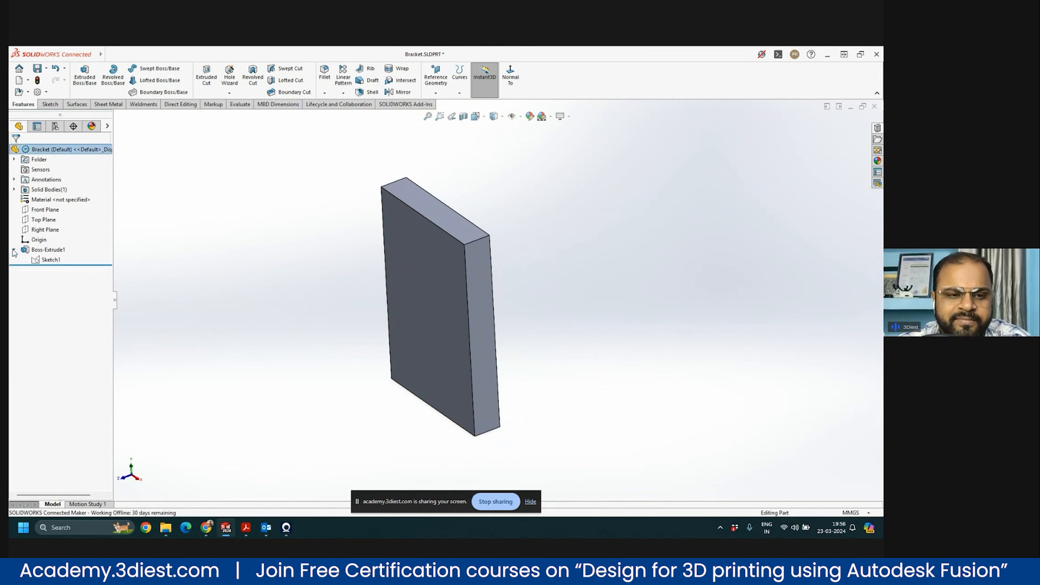
{"action": "double_click", "coordinate": [50, 259]}
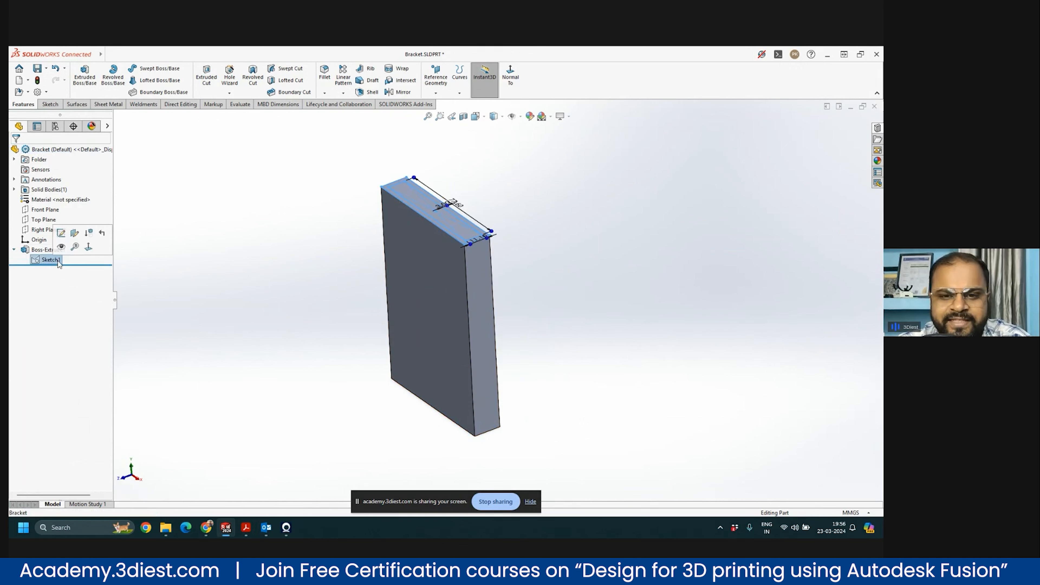
{"action": "scroll", "coordinate": [356, 236], "scroll_direction": "down", "scroll_amount": 5}
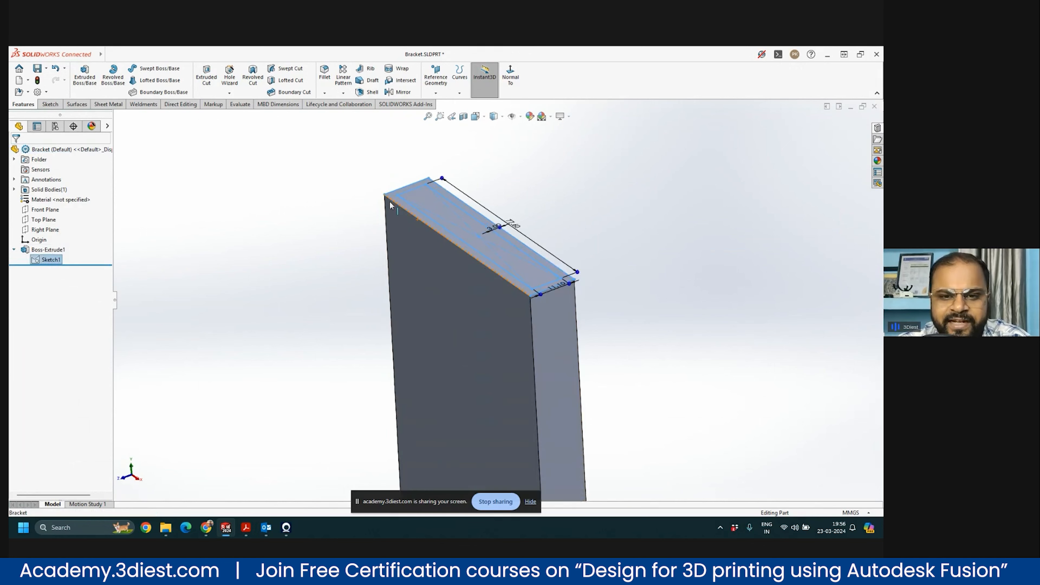
{"action": "left_click", "coordinate": [45, 251]}
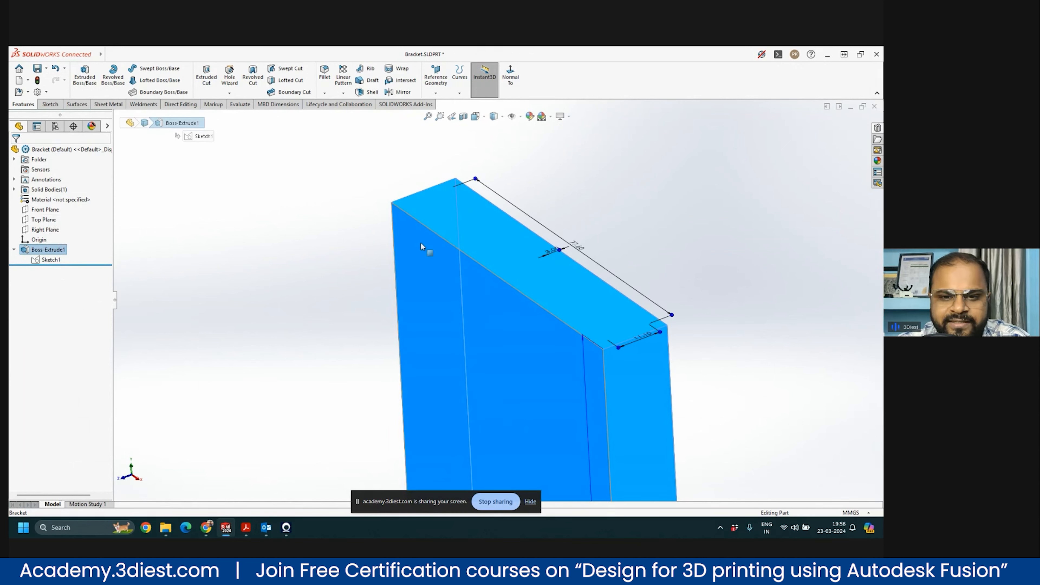
{"action": "left_click", "coordinate": [48, 261]}
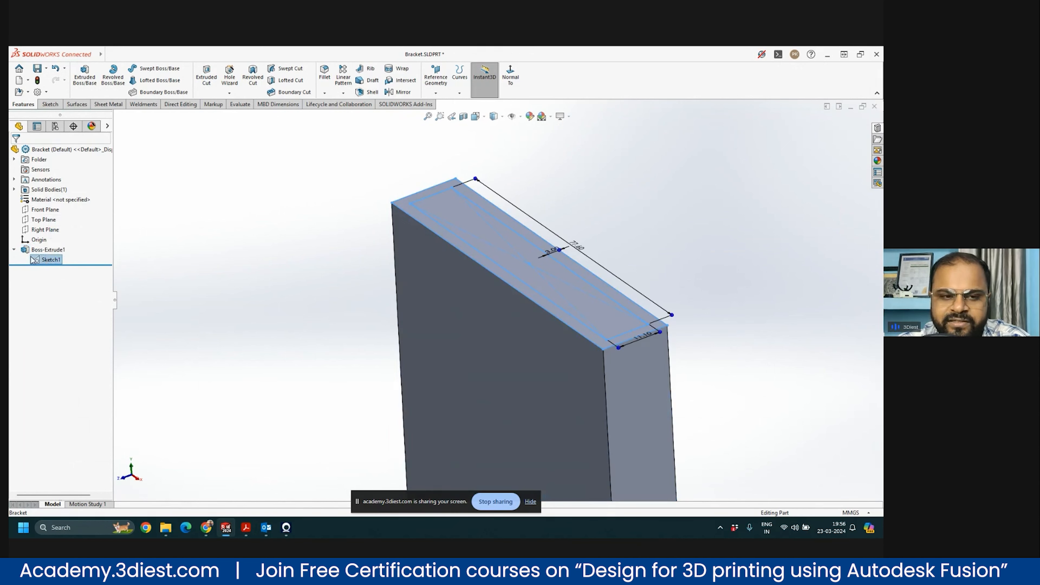
{"action": "left_click", "coordinate": [14, 249]}
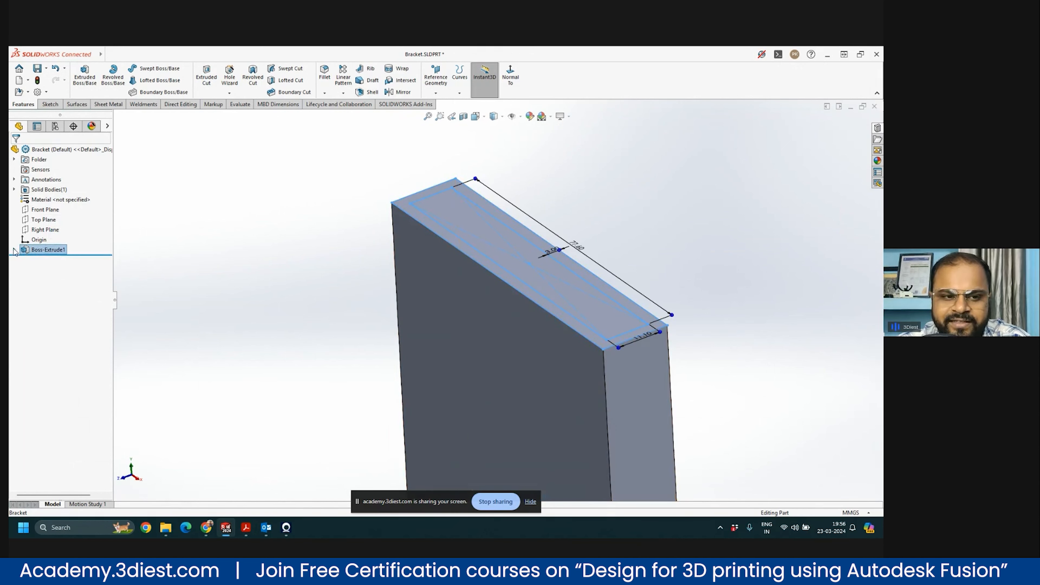
{"action": "left_click", "coordinate": [13, 249]}
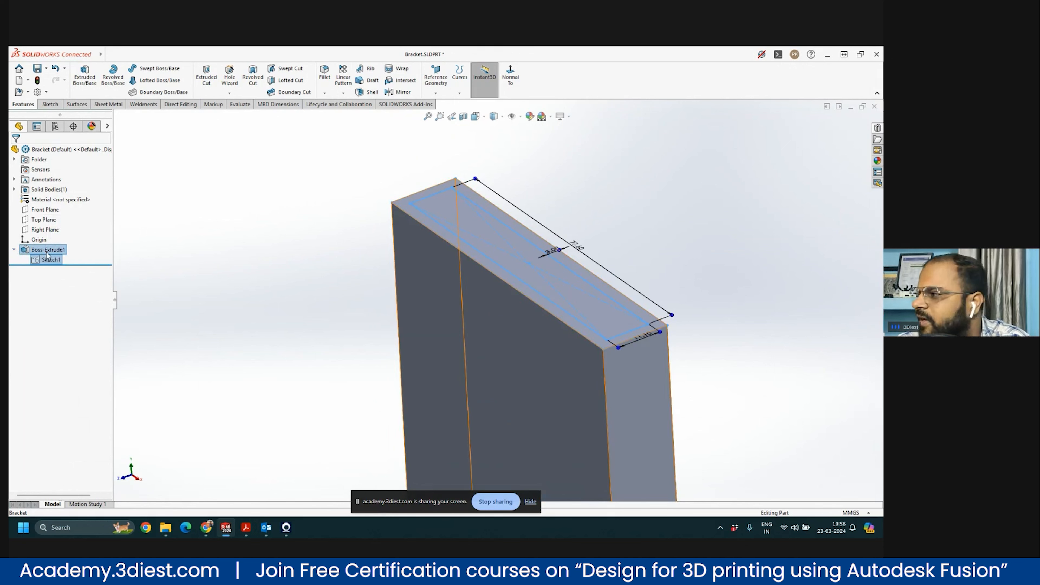
Step: Fit the whole block in view and review its shape against the underlying sketch once more
{"action": "key", "text": "f"}
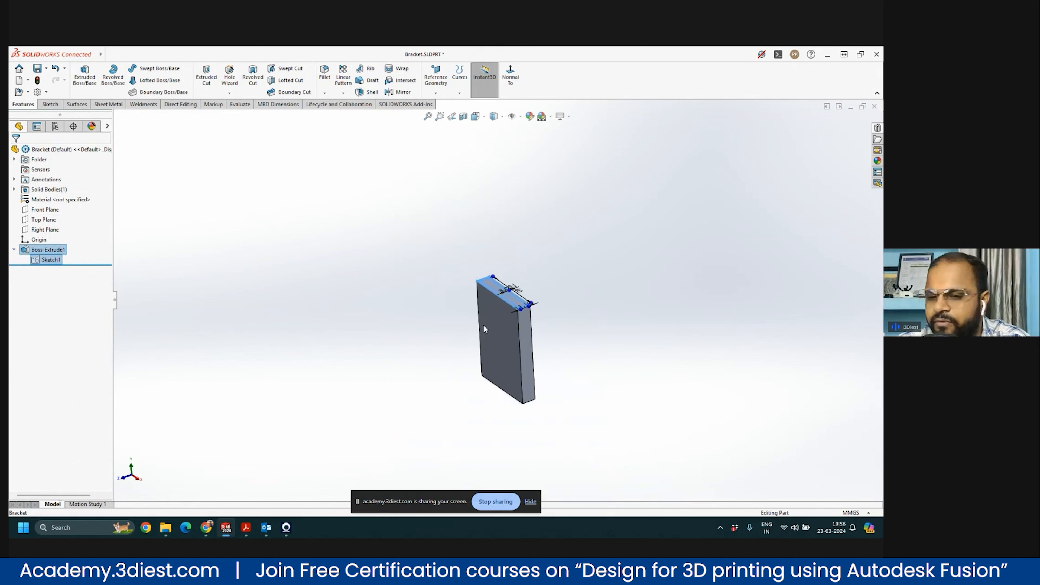
{"action": "scroll", "coordinate": [584, 310], "scroll_direction": "down", "scroll_amount": 1}
{"action": "left_click", "coordinate": [571, 304]}
{"action": "mouse_move", "coordinate": [427, 303]}
{"action": "middle_mouse_down"}
{"action": "mouse_move", "coordinate": [446, 300]}
{"action": "mouse_move", "coordinate": [436, 300]}
{"action": "middle_mouse_up"}
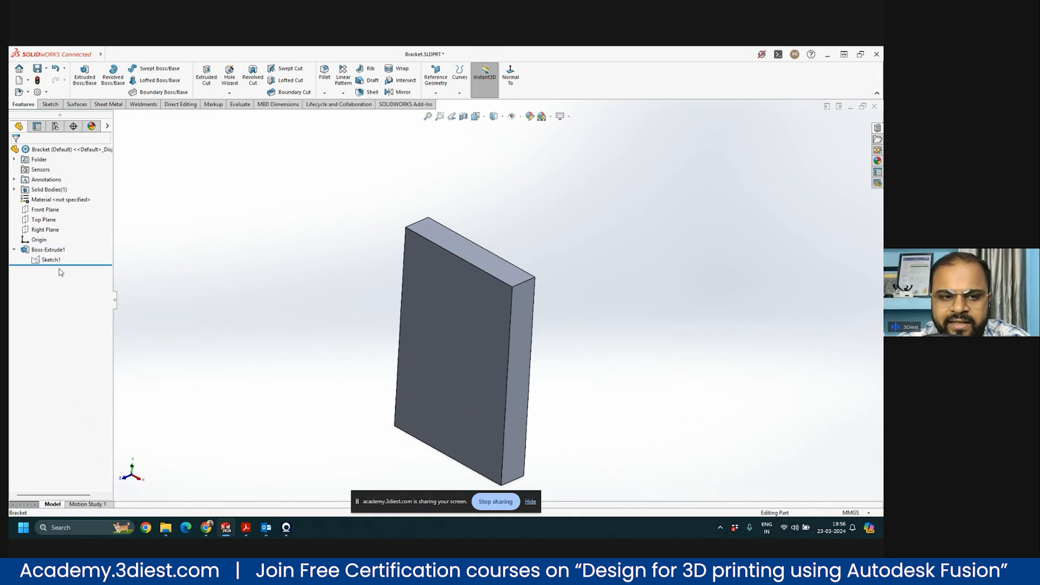
{"action": "left_click", "coordinate": [49, 259]}
{"action": "scroll", "coordinate": [544, 300], "scroll_direction": "down", "scroll_amount": 2}
{"action": "scroll", "coordinate": [540, 303], "scroll_direction": "up", "scroll_amount": 3}
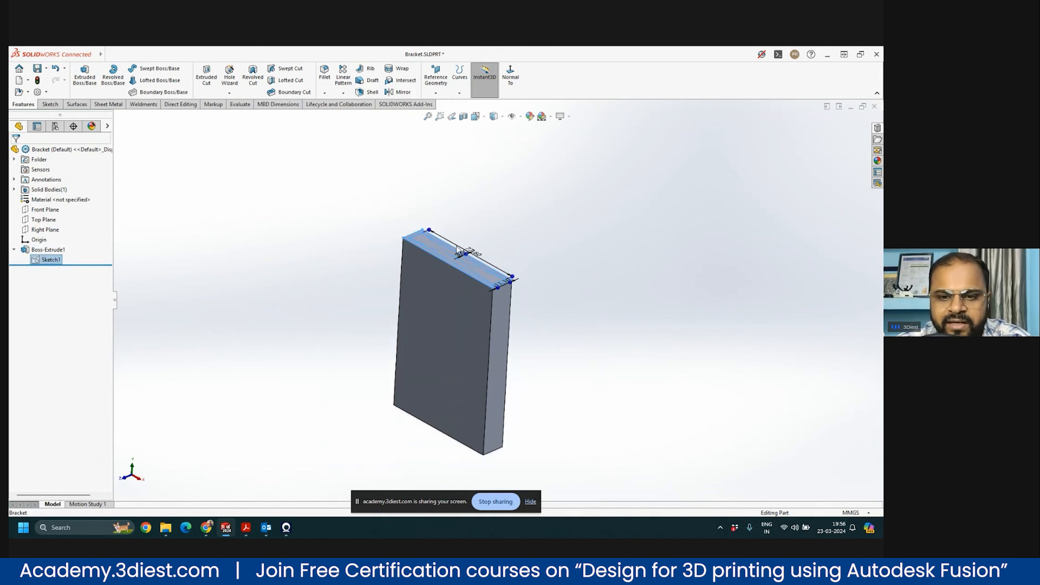
{"action": "left_click", "coordinate": [531, 354]}
{"action": "scroll", "coordinate": [532, 353], "scroll_direction": "down", "scroll_amount": 2}
{"action": "scroll", "coordinate": [528, 349], "scroll_direction": "down", "scroll_amount": 2}
{"action": "scroll", "coordinate": [493, 296], "scroll_direction": "up", "scroll_amount": 3}
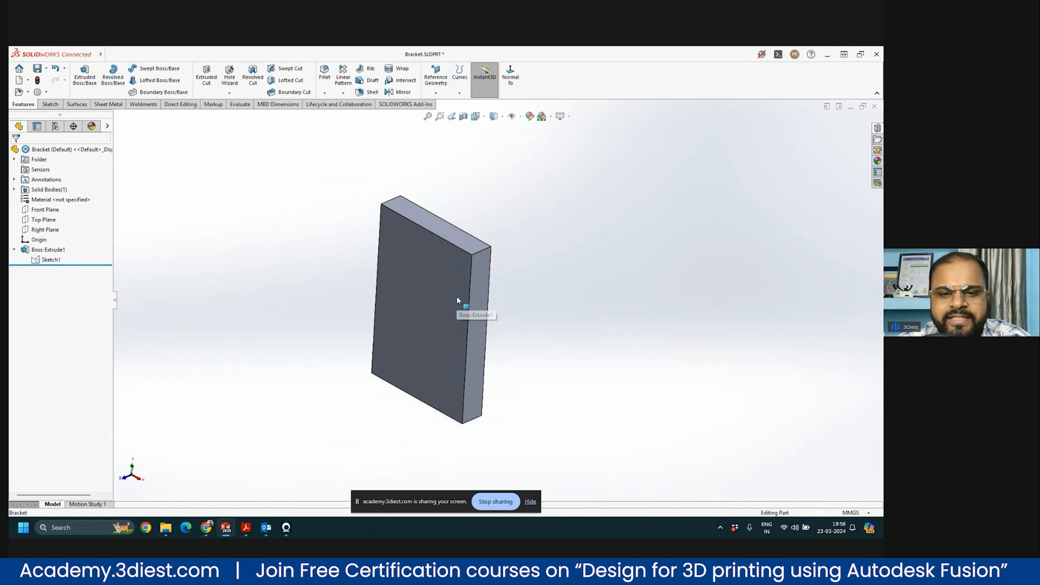
{"action": "scroll", "coordinate": [466, 231], "scroll_direction": "down", "scroll_amount": 2}
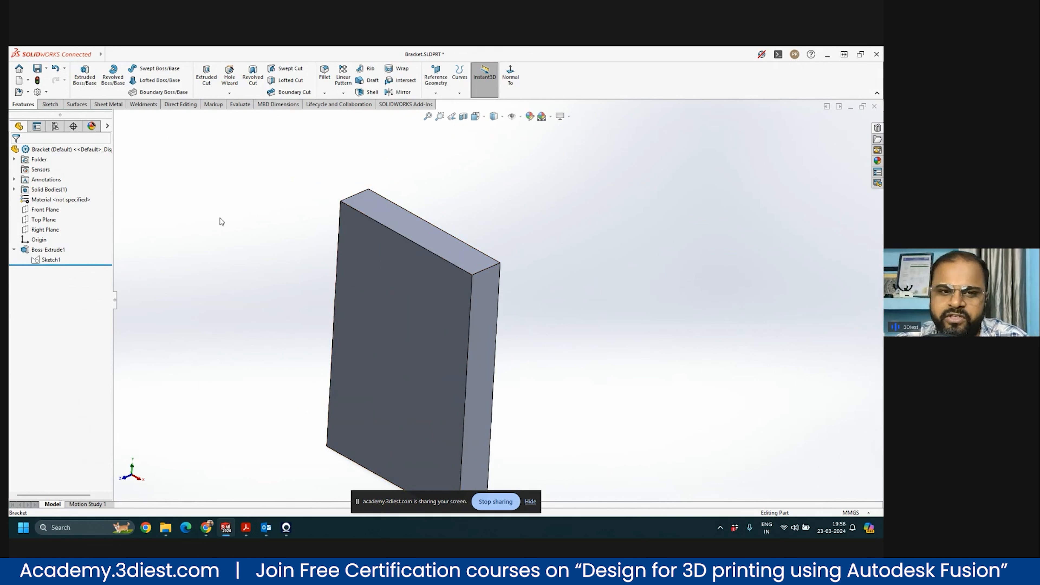
{"action": "scroll", "coordinate": [323, 168], "scroll_direction": "up", "scroll_amount": 2}
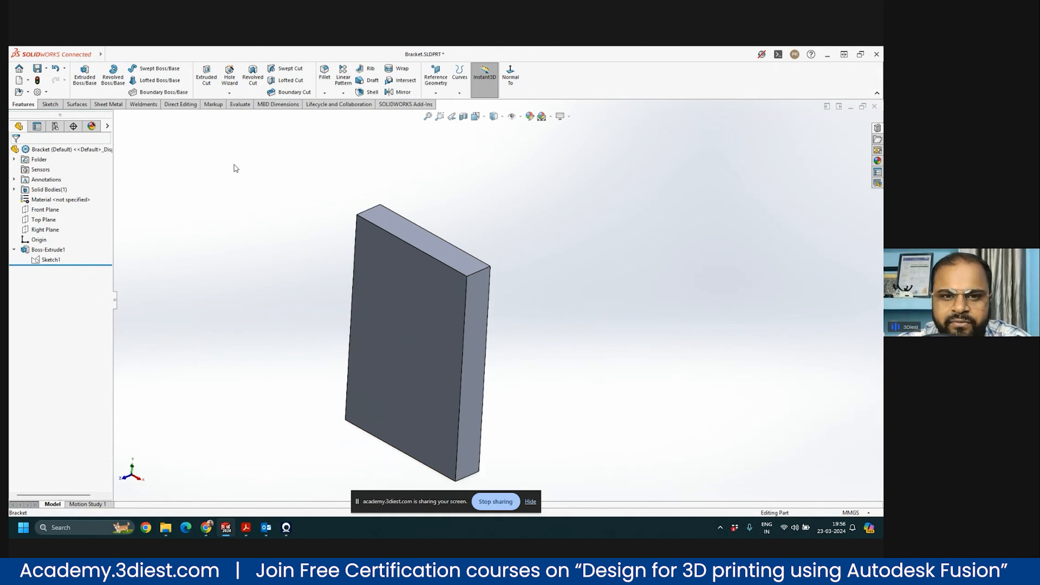
Step: Shell the block to a 2 mm wall thickness, removing its narrow top face
{"action": "left_click", "coordinate": [368, 92]}
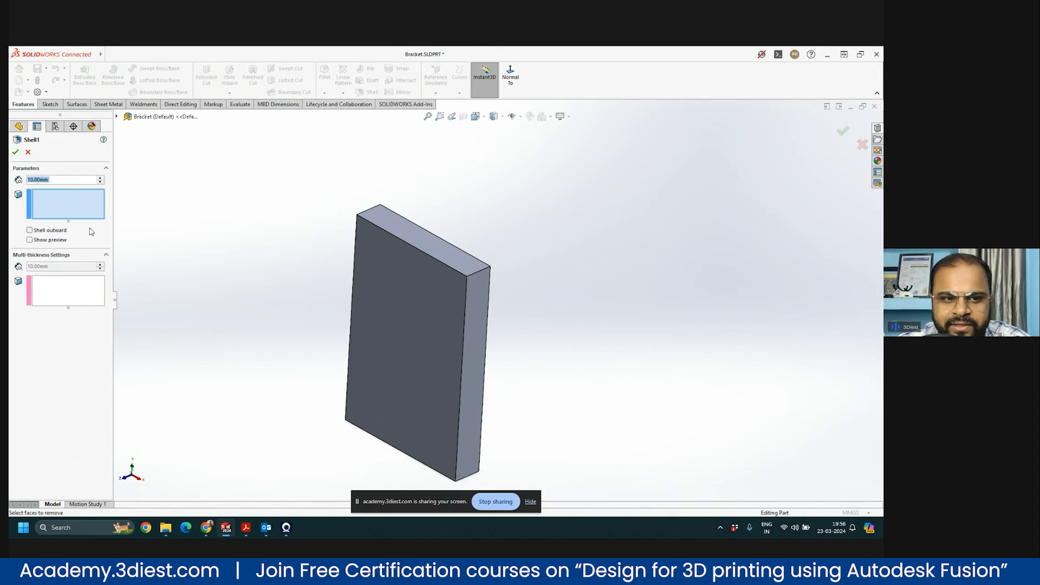
{"action": "scroll", "coordinate": [452, 317], "scroll_direction": "up", "scroll_amount": 2}
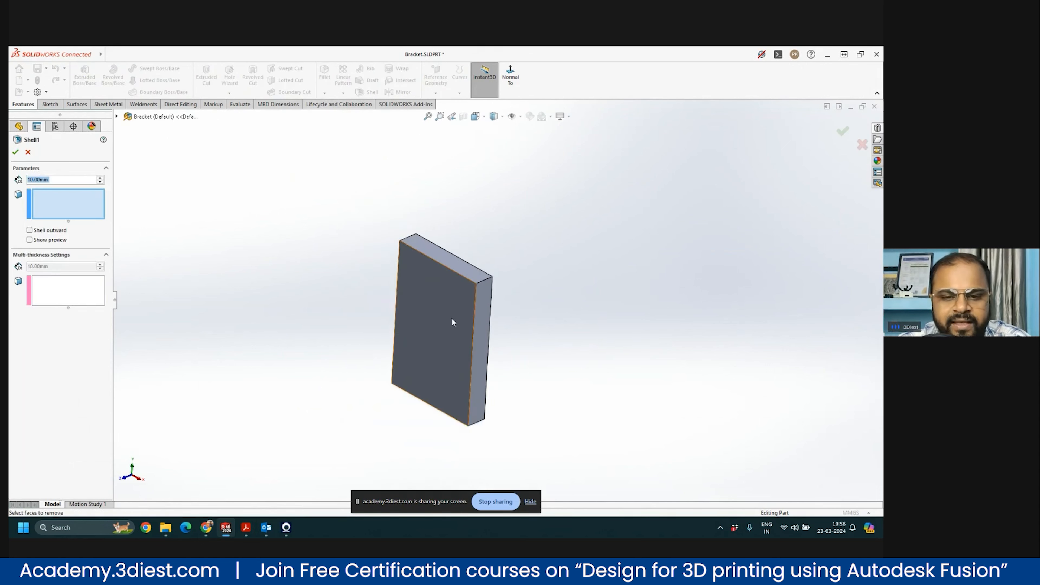
{"action": "scroll", "coordinate": [437, 260], "scroll_direction": "down", "scroll_amount": 1}
{"action": "left_click", "coordinate": [444, 245]}
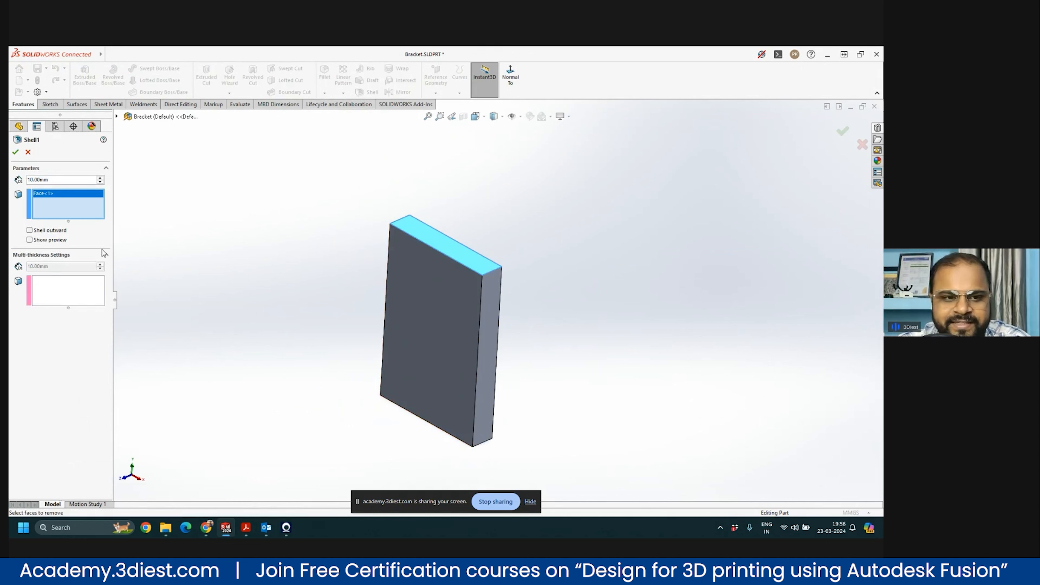
{"action": "double_click", "coordinate": [43, 181]}
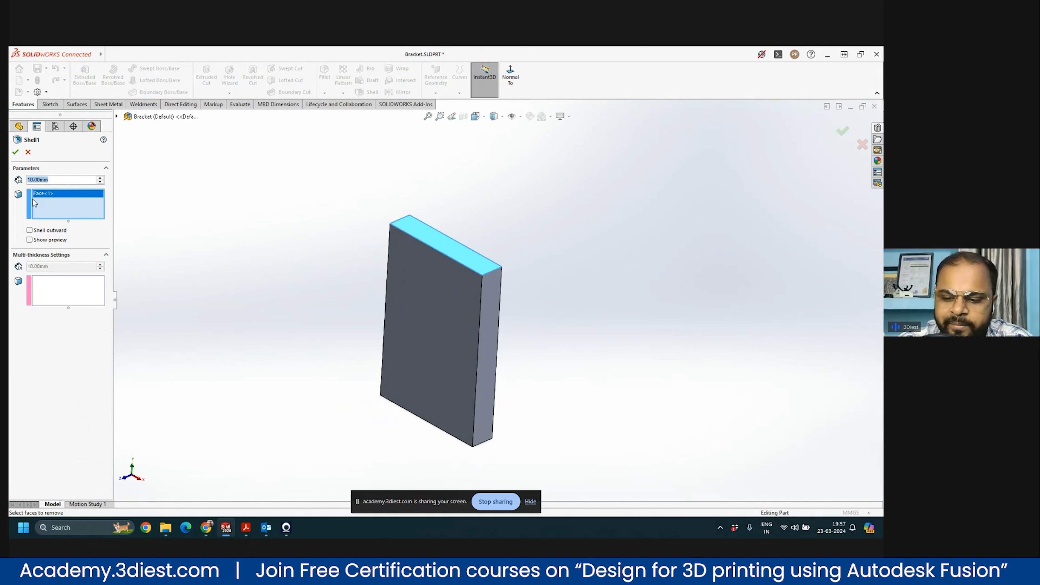
{"action": "type", "text": "2"}
{"action": "left_click", "coordinate": [61, 345]}
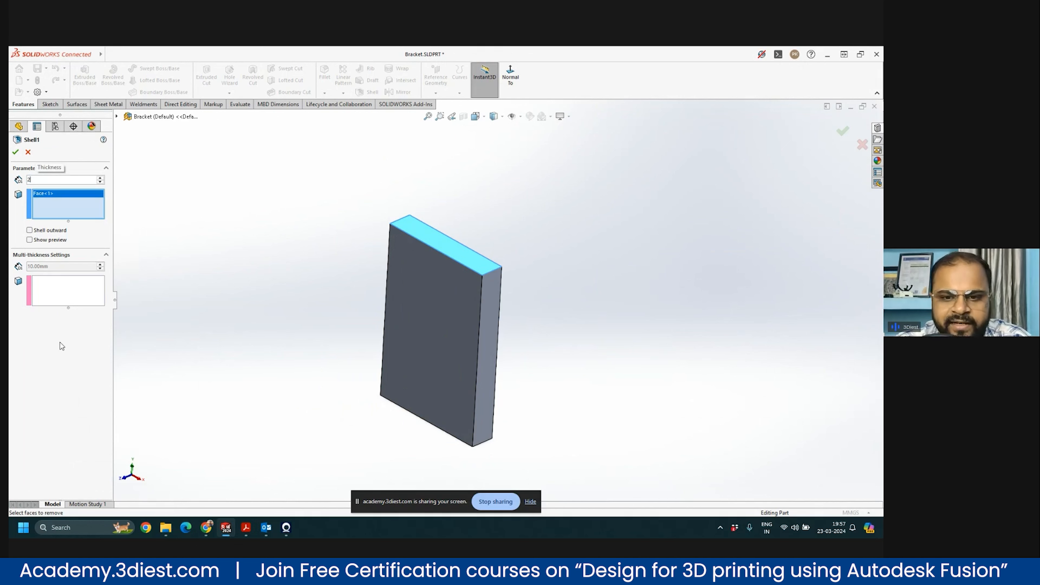
{"action": "scroll", "coordinate": [523, 311], "scroll_direction": "down", "scroll_amount": 3}
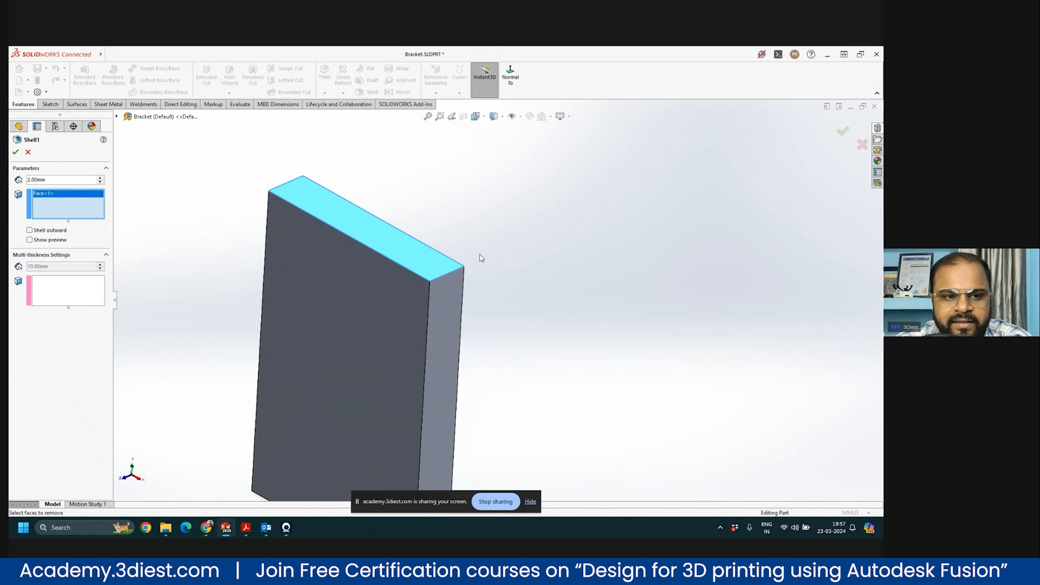
{"action": "middle_click_drag", "start_coordinate": [458, 209], "coordinate": [503, 223]}
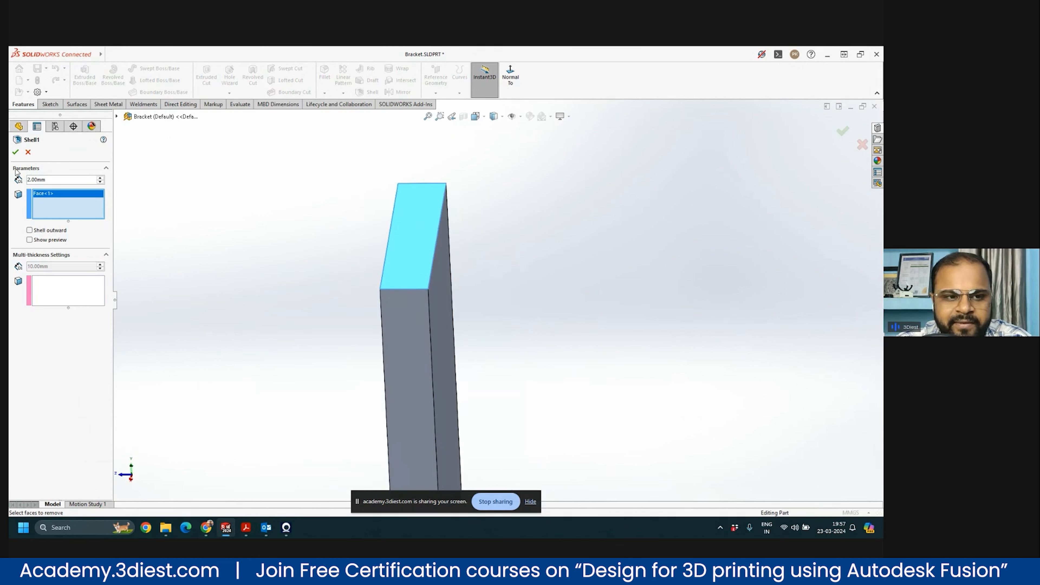
{"action": "left_click", "coordinate": [15, 153]}
Step: Examine the shelled block's open top, inner cavity and walls from several angles
{"action": "middle_click_drag", "start_coordinate": [361, 256], "coordinate": [385, 372]}
{"action": "scroll", "coordinate": [416, 263], "scroll_direction": "down", "scroll_amount": 3}
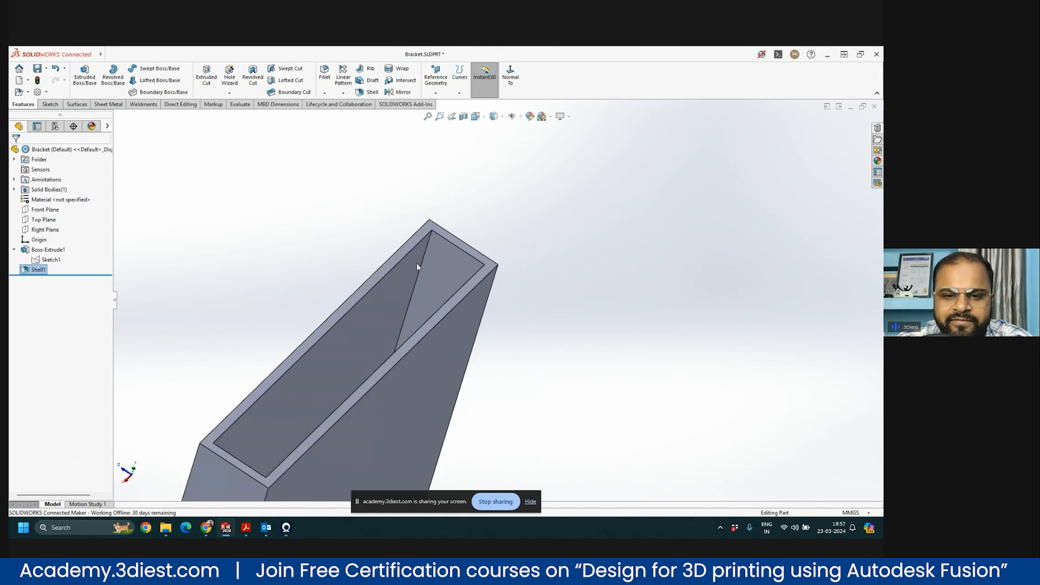
{"action": "scroll", "coordinate": [405, 283], "scroll_direction": "up", "scroll_amount": 3}
{"action": "middle_click_drag", "start_coordinate": [405, 283], "coordinate": [409, 345]}
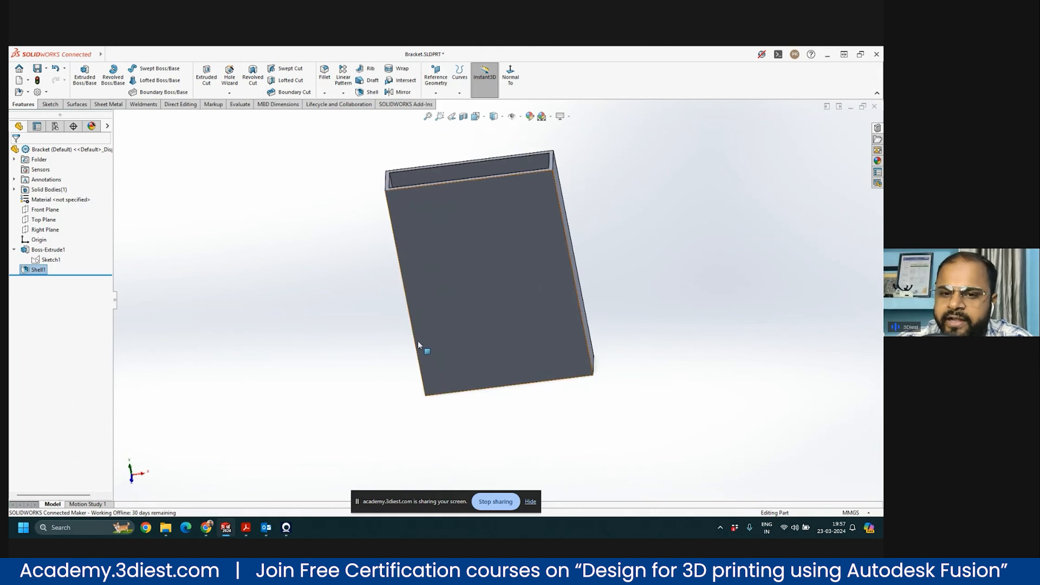
{"action": "scroll", "coordinate": [506, 301], "scroll_direction": "up", "scroll_amount": 2}
{"action": "middle_click_drag", "start_coordinate": [506, 303], "coordinate": [482, 336]}
{"action": "scroll", "coordinate": [482, 336], "scroll_direction": "down", "scroll_amount": 2}
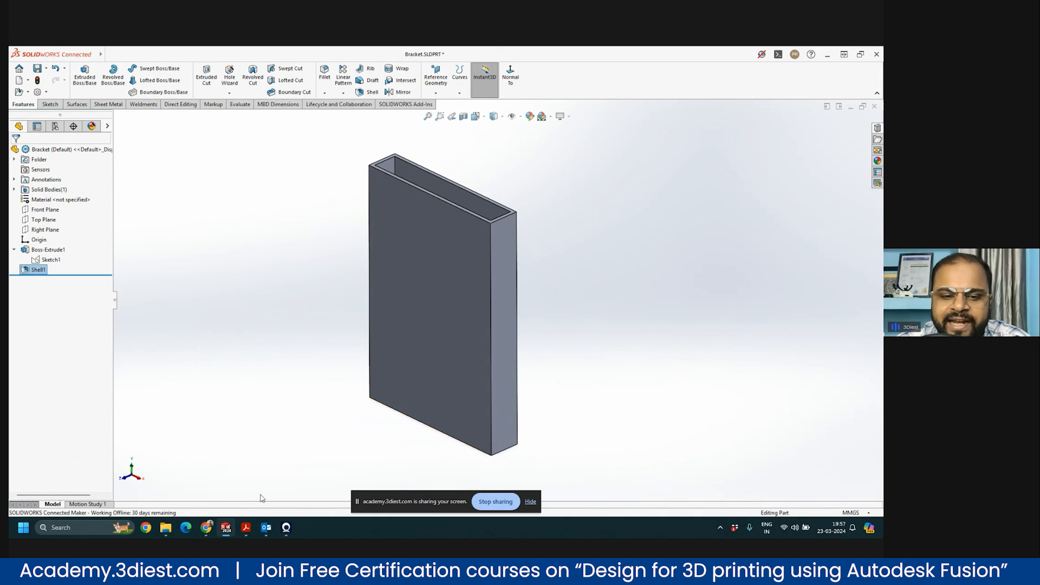
Step: Review the data collection and printed-design evaluation slides in Acrobat, then return to SOLIDWORKS and look over the shelled block
{"action": "left_click", "coordinate": [246, 527]}
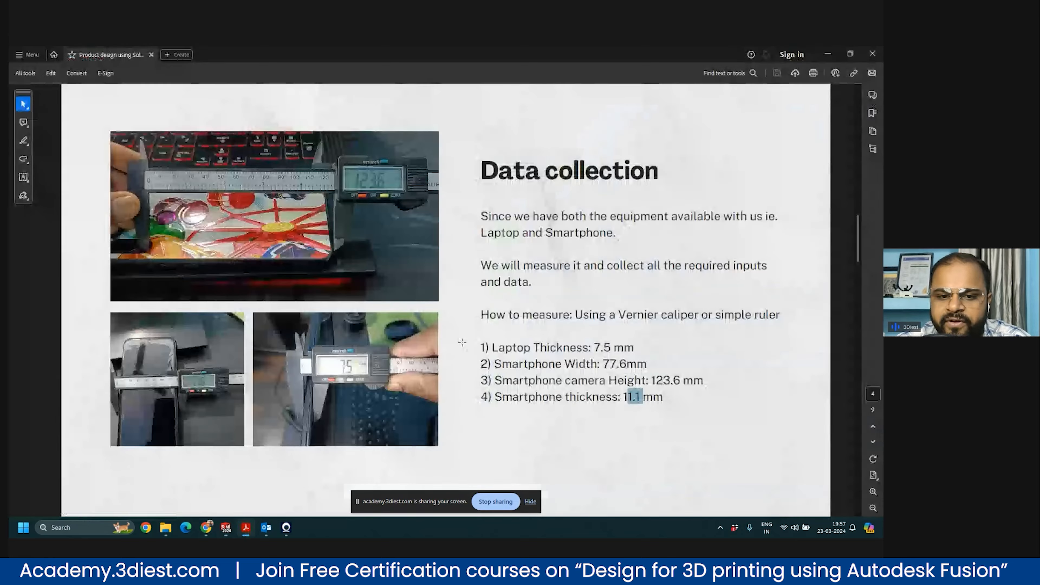
{"action": "scroll", "coordinate": [493, 263], "scroll_direction": "down", "scroll_amount": 4}
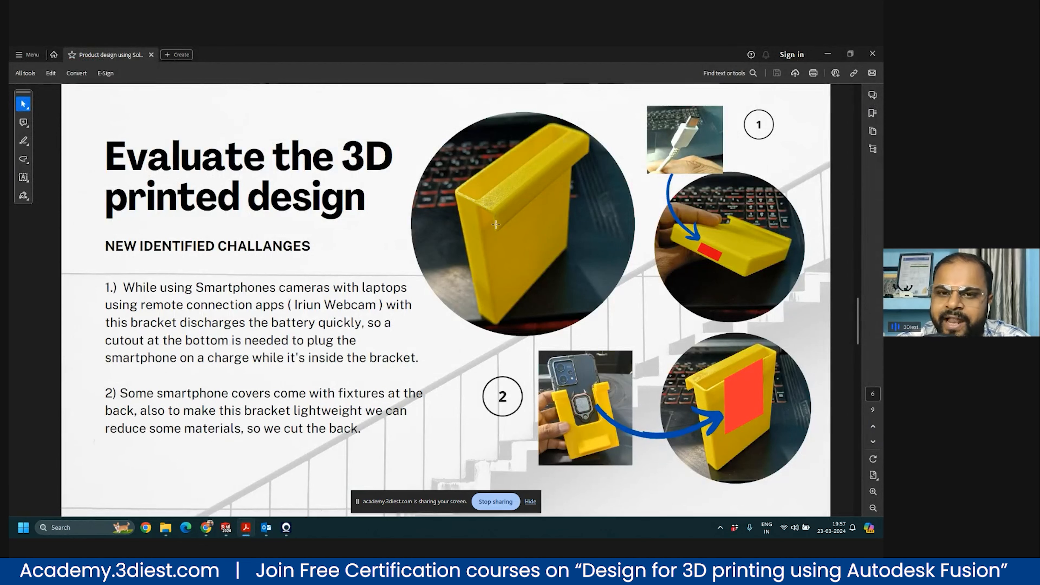
{"action": "scroll", "coordinate": [495, 225], "scroll_direction": "up", "scroll_amount": 3}
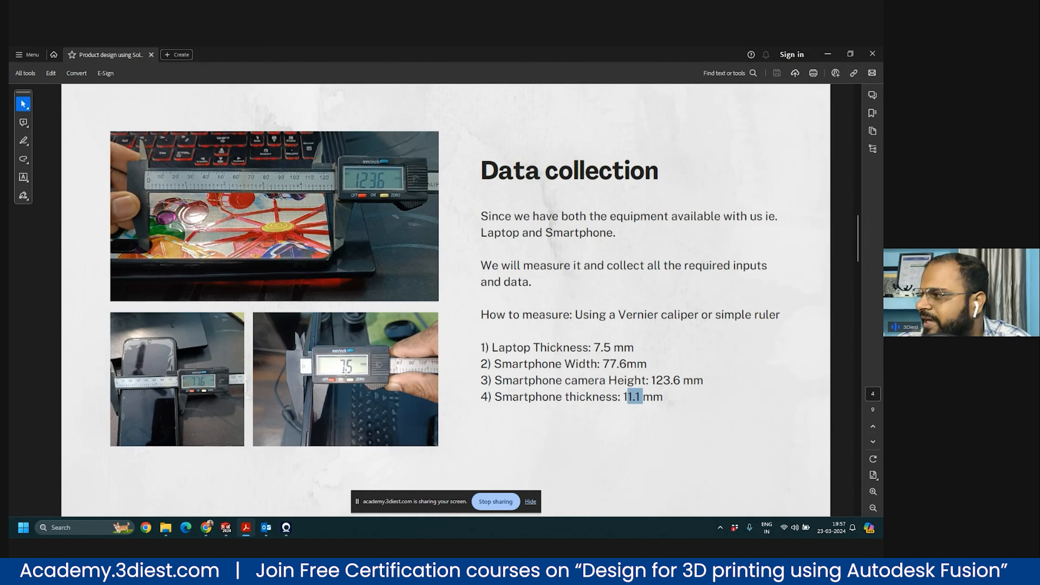
{"action": "left_click", "coordinate": [827, 55]}
{"action": "scroll", "coordinate": [458, 277], "scroll_direction": "up", "scroll_amount": 4}
{"action": "scroll", "coordinate": [476, 282], "scroll_direction": "down", "scroll_amount": 4}
{"action": "middle_click_drag", "start_coordinate": [475, 281], "coordinate": [477, 246]}
{"action": "scroll", "coordinate": [493, 266], "scroll_direction": "up", "scroll_amount": 1}
{"action": "scroll", "coordinate": [498, 262], "scroll_direction": "down", "scroll_amount": 1}
{"action": "left_click", "coordinate": [360, 337]}
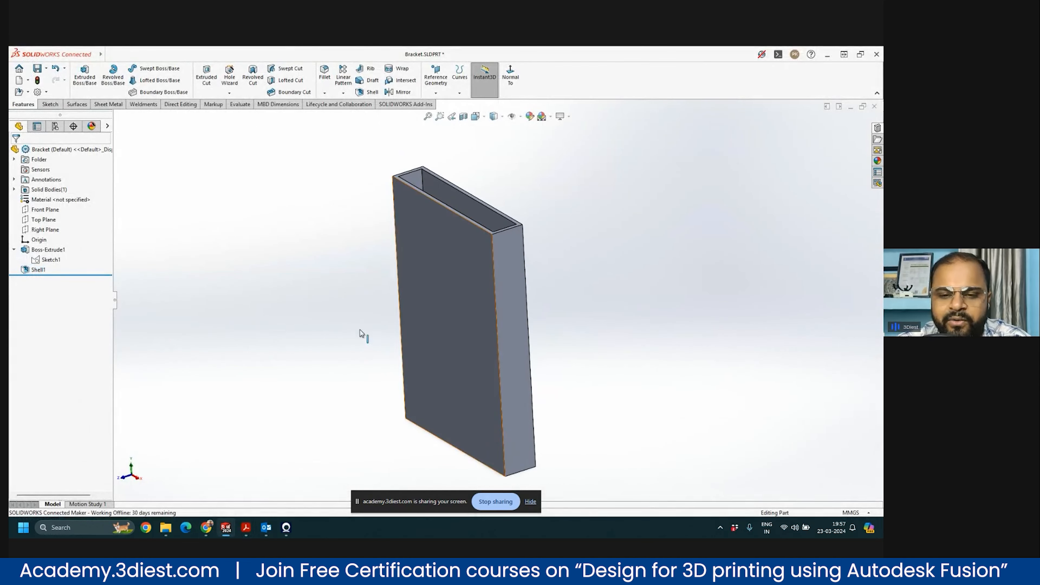
Step: Start a new sketch on the shelled block's narrow side face
{"action": "left_click", "coordinate": [508, 252]}
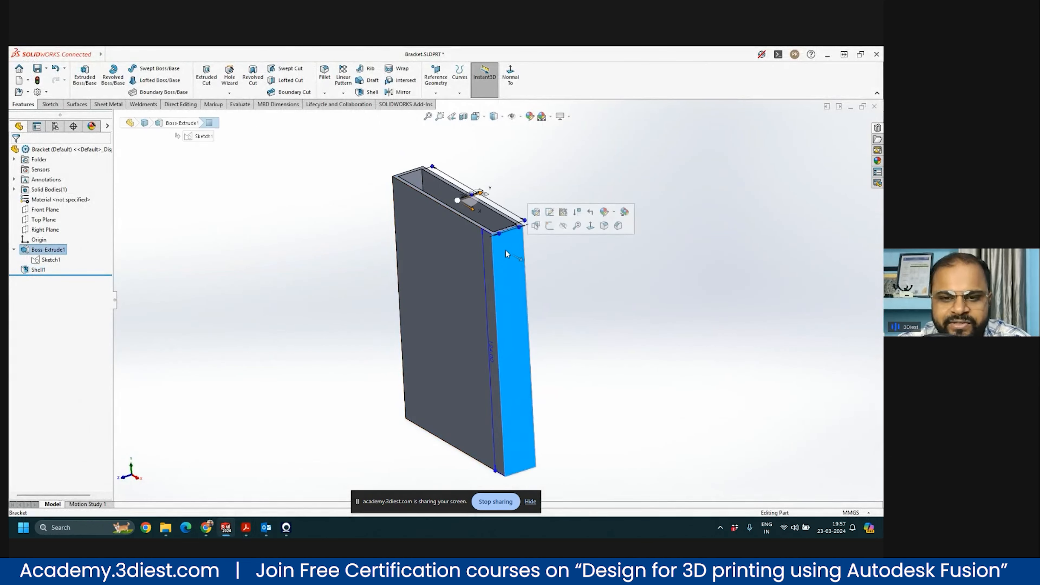
{"action": "left_click", "coordinate": [315, 318]}
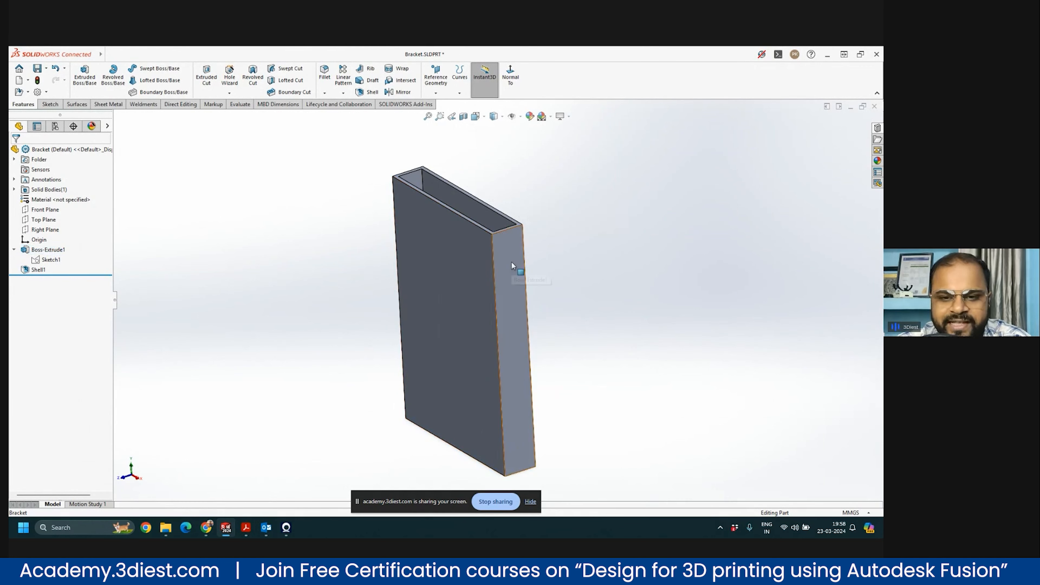
{"action": "left_click", "coordinate": [50, 105]}
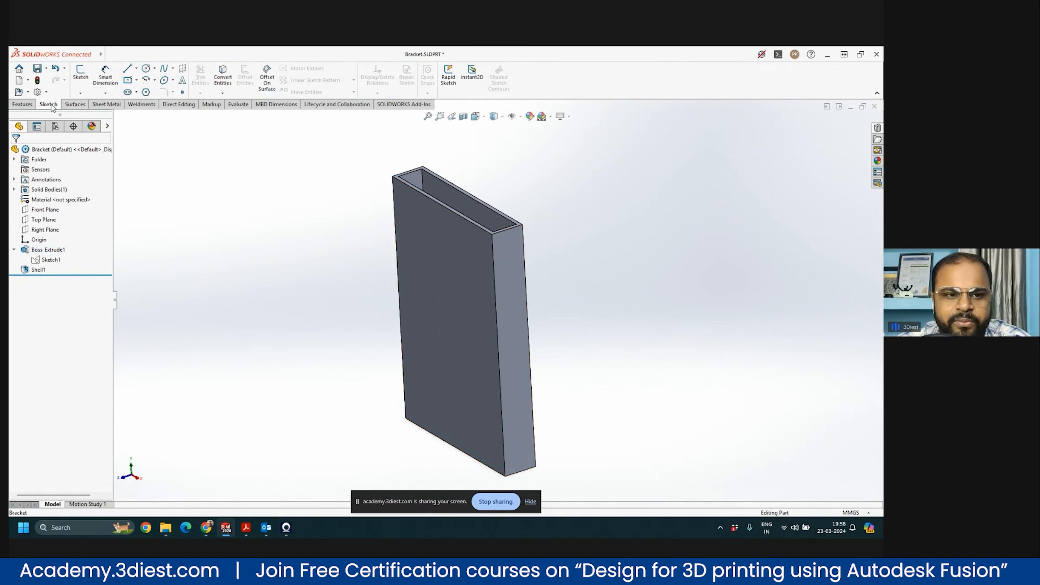
{"action": "left_click", "coordinate": [86, 77]}
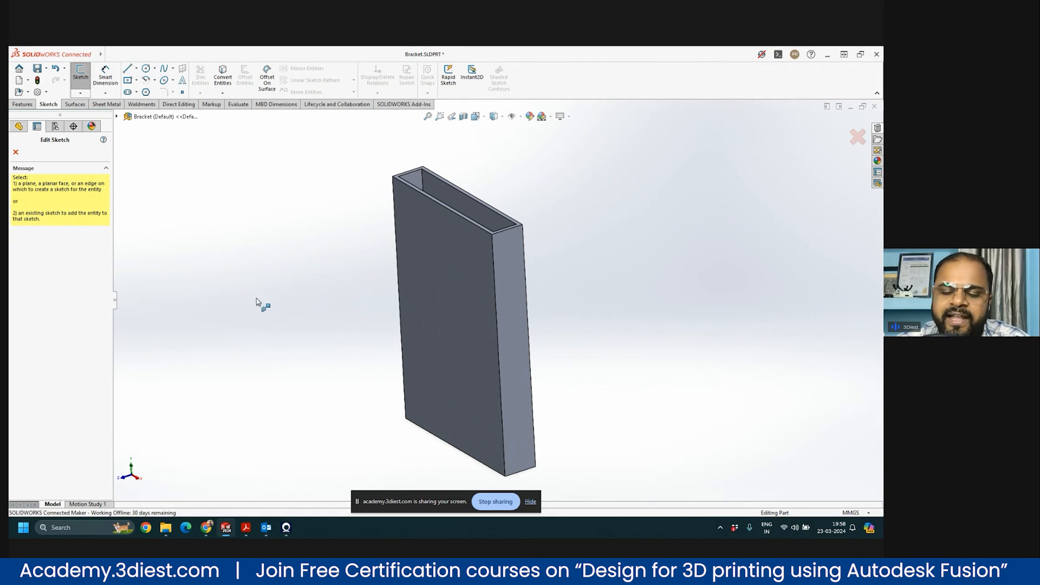
{"action": "left_click", "coordinate": [505, 248]}
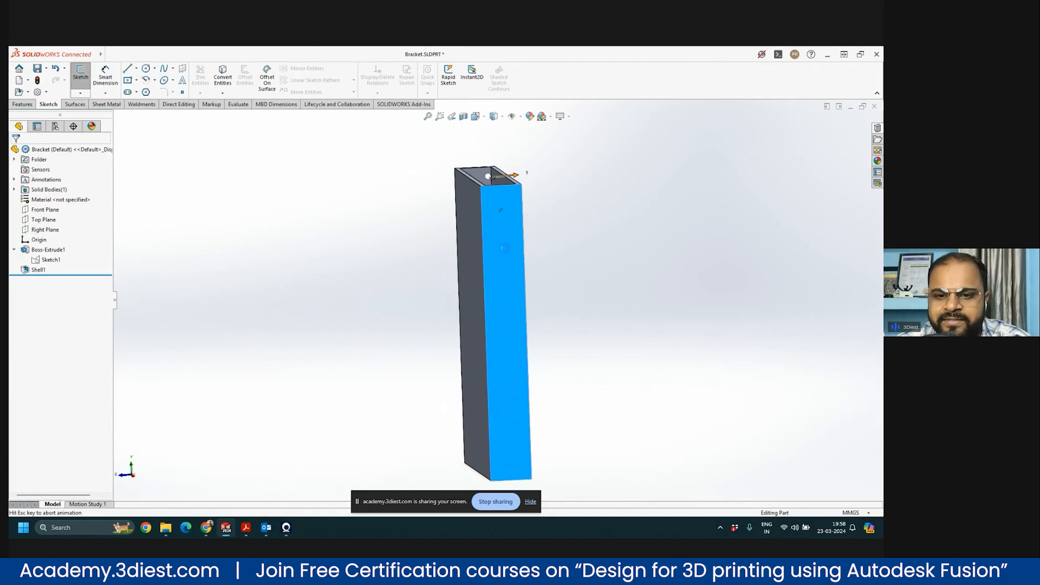
{"action": "scroll", "coordinate": [471, 171], "scroll_direction": "down", "scroll_amount": 5}
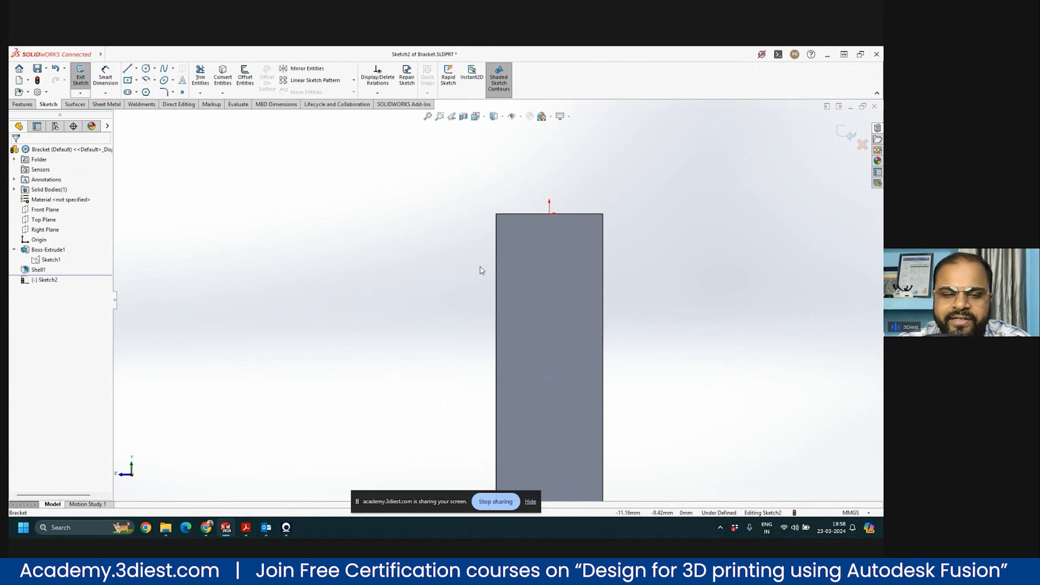
Step: Sketch an open five-line hook profile outward from the side face's upper corner and back to its edge, inner horizontal line about 21 mm long
{"action": "left_click", "coordinate": [127, 69]}
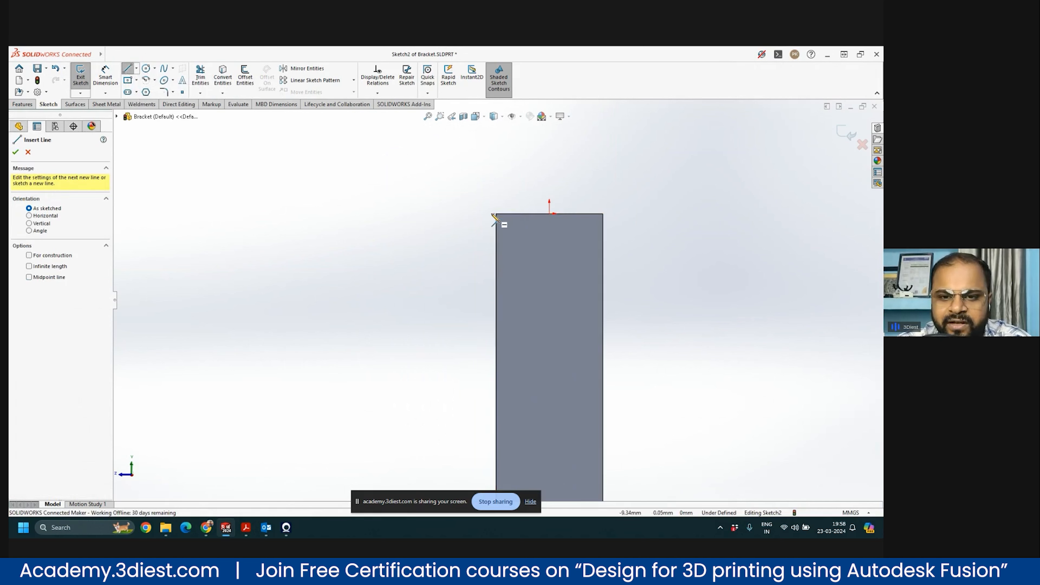
{"action": "left_click", "coordinate": [496, 213]}
{"action": "left_click", "coordinate": [355, 214]}
{"action": "left_click", "coordinate": [354, 284]}
{"action": "left_click", "coordinate": [368, 284]}
{"action": "left_click", "coordinate": [368, 236]}
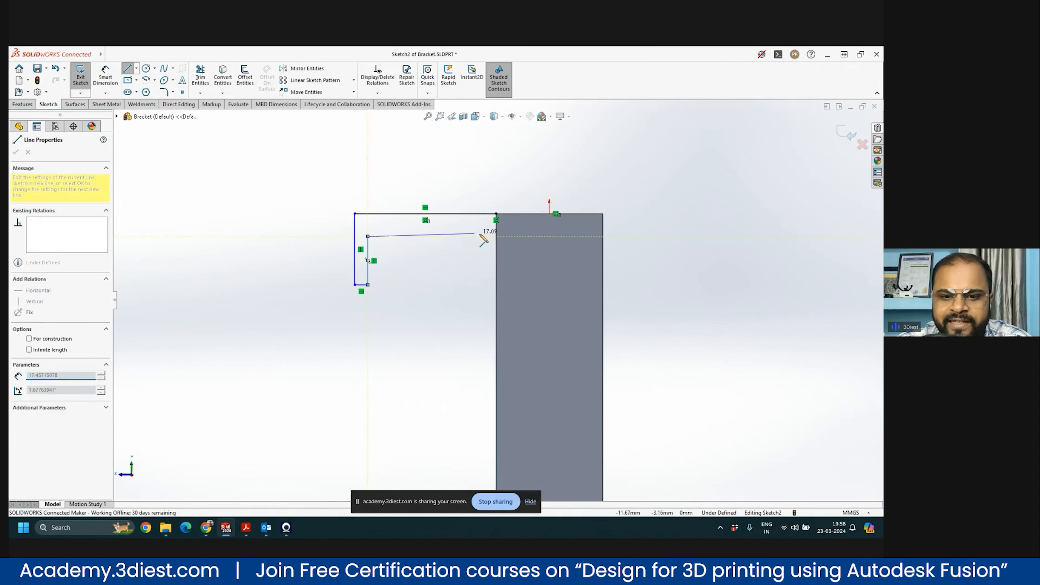
{"action": "left_click", "coordinate": [496, 237]}
{"action": "key", "text": "Escape"}
{"action": "scroll", "coordinate": [440, 271], "scroll_direction": "up", "scroll_amount": 5}
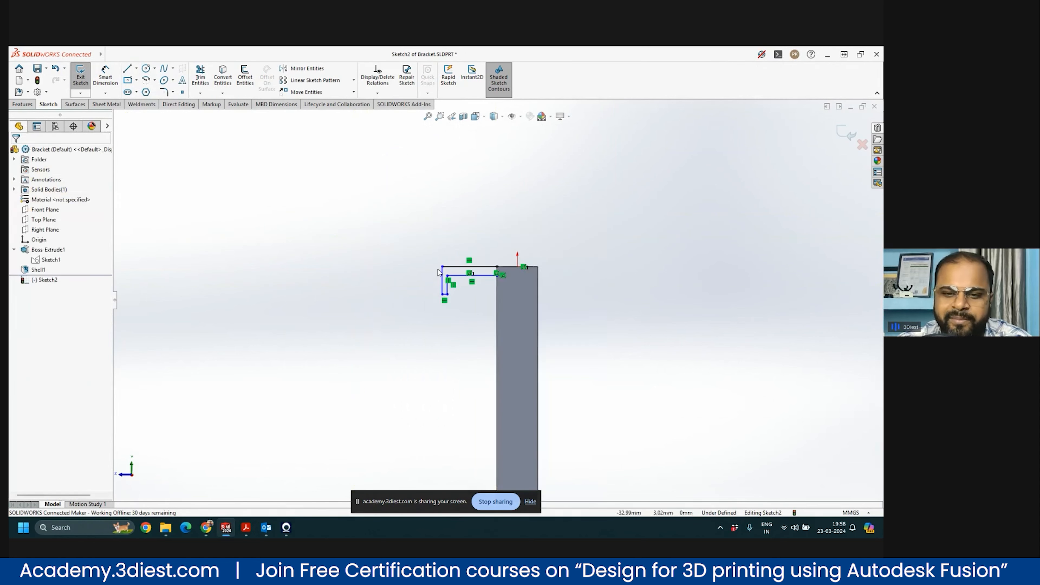
{"action": "scroll", "coordinate": [498, 259], "scroll_direction": "down", "scroll_amount": 6}
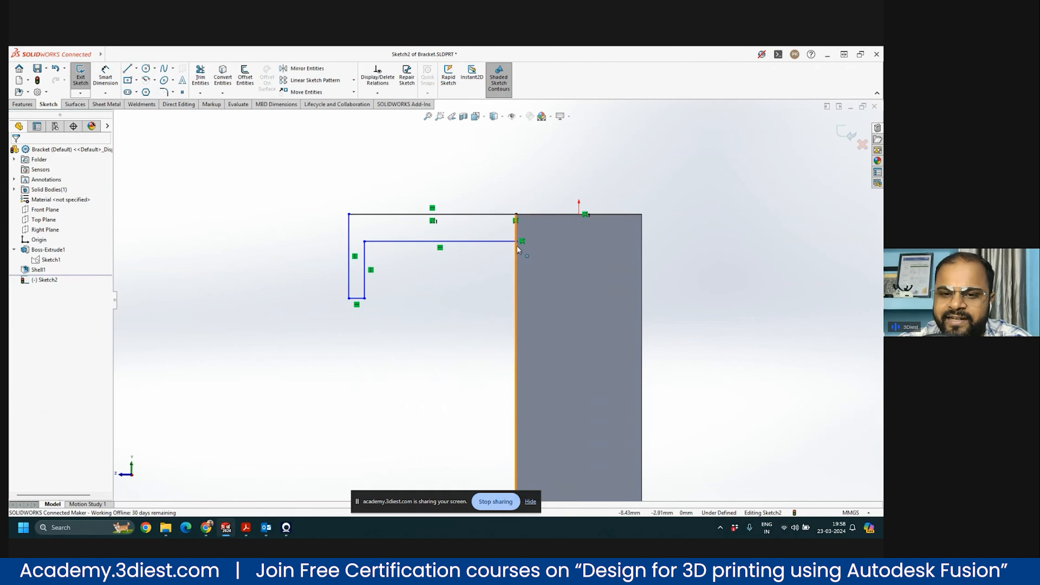
{"action": "scroll", "coordinate": [503, 242], "scroll_direction": "up", "scroll_amount": 4}
{"action": "scroll", "coordinate": [492, 284], "scroll_direction": "down", "scroll_amount": 2}
{"action": "scroll", "coordinate": [476, 278], "scroll_direction": "down", "scroll_amount": 2}
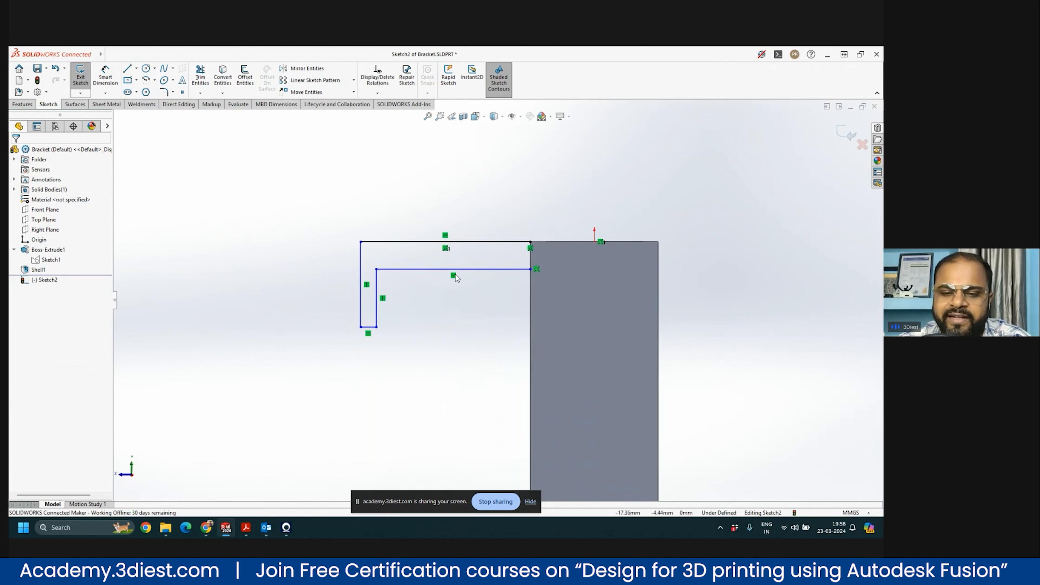
Step: Check the laptop thickness in the PDF in Acrobat, then dimension the hook's inner horizontal line to 7.8 mm in SOLIDWORKS
{"action": "left_click", "coordinate": [106, 76]}
{"action": "left_click", "coordinate": [446, 269]}
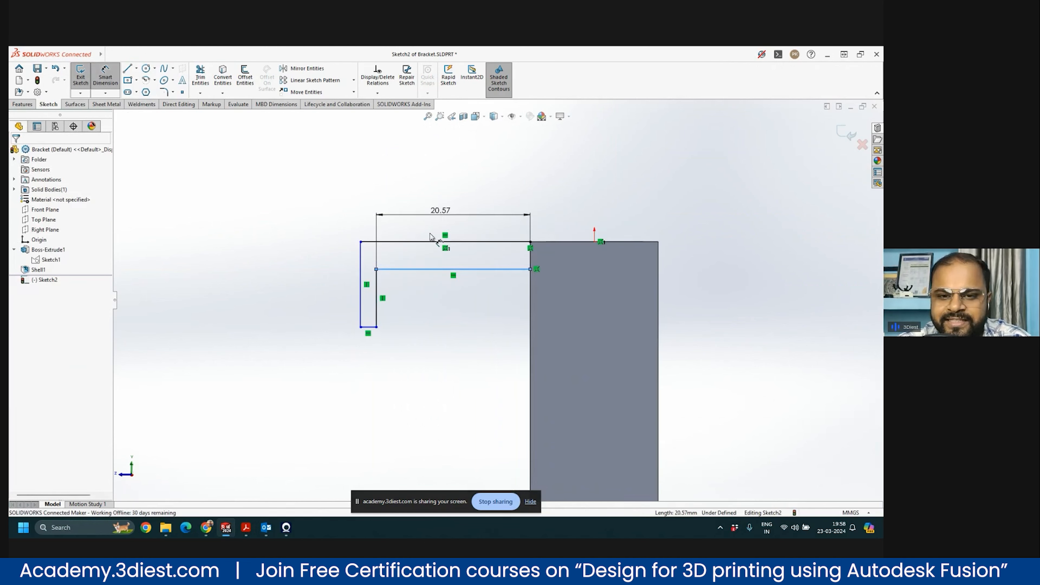
{"action": "left_click", "coordinate": [451, 221]}
{"action": "left_click", "coordinate": [207, 528]}
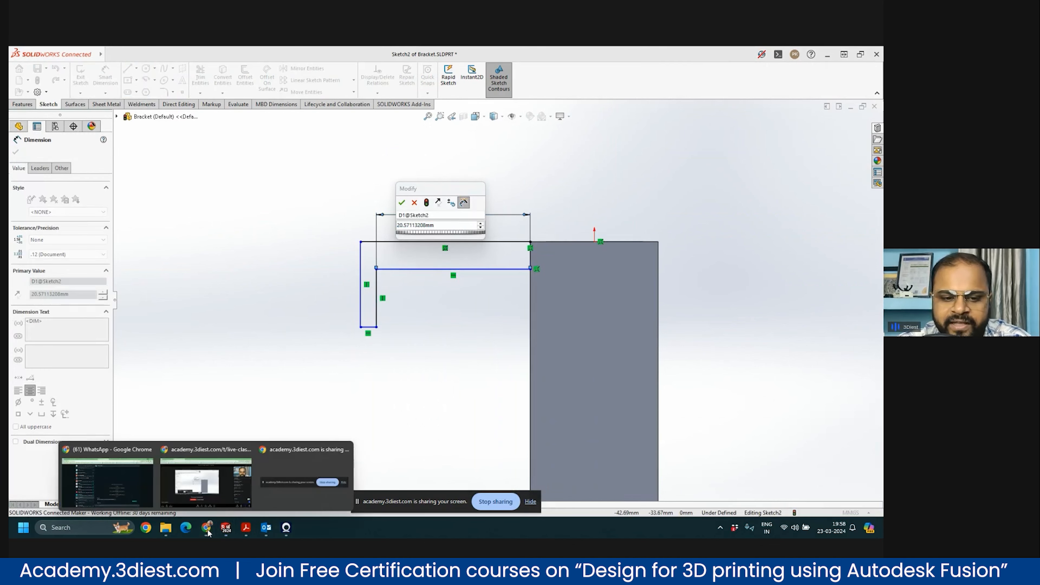
{"action": "left_click", "coordinate": [246, 528]}
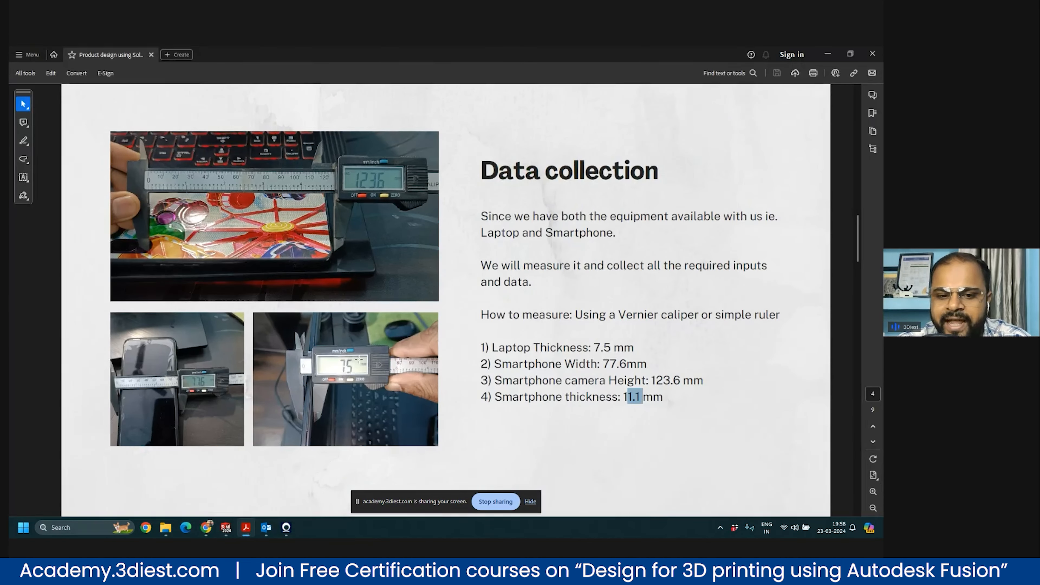
{"action": "left_click", "coordinate": [827, 54]}
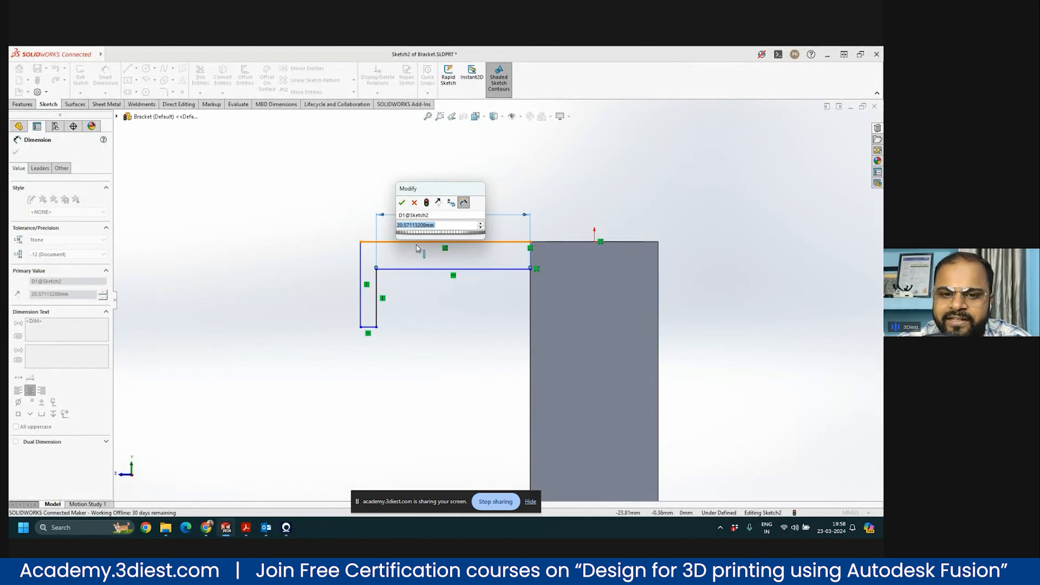
{"action": "type", "text": "7."}
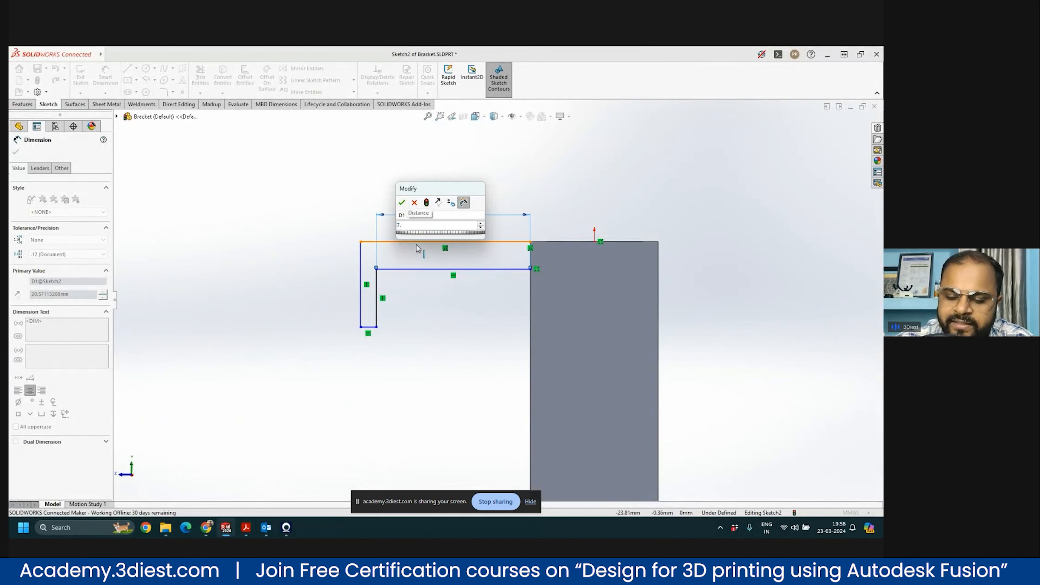
{"action": "type", "text": "8"}
{"action": "key", "text": "Return"}
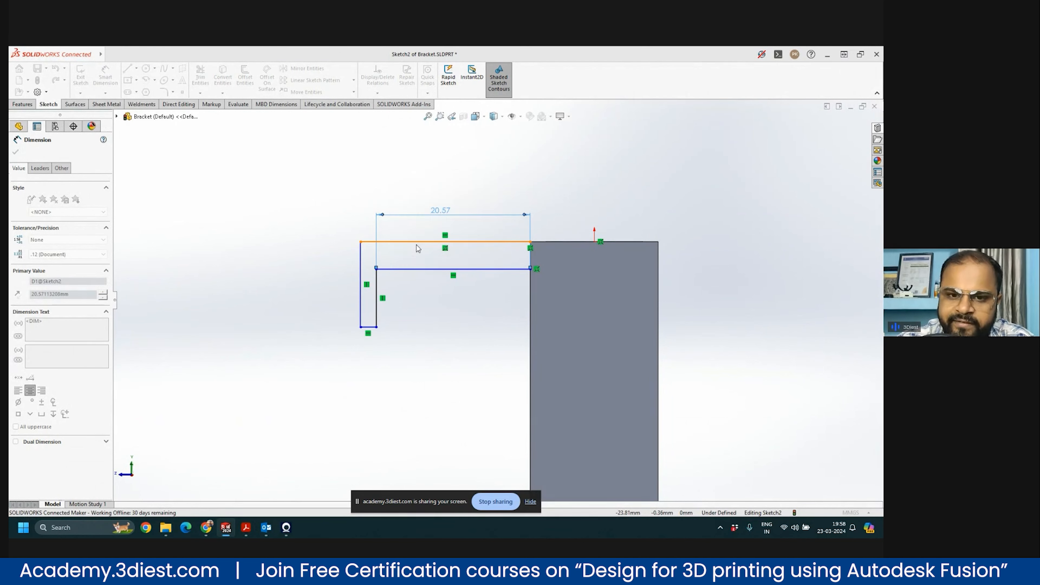
{"action": "key", "text": "Escape"}
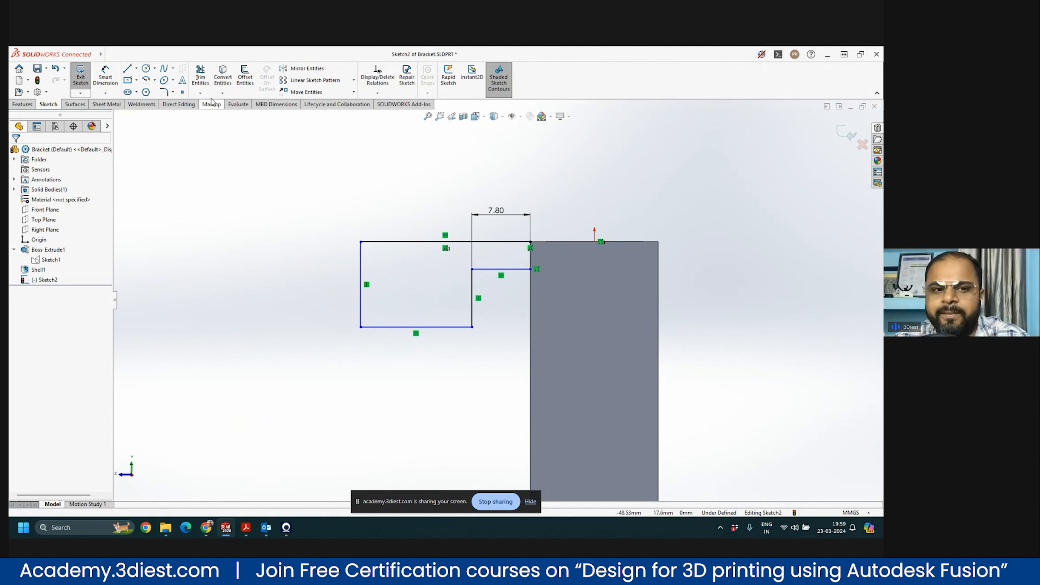
Step: Dimension the short horizontal line at the hook's lower end to 2 mm
{"action": "left_click", "coordinate": [105, 78]}
{"action": "left_click", "coordinate": [442, 327]}
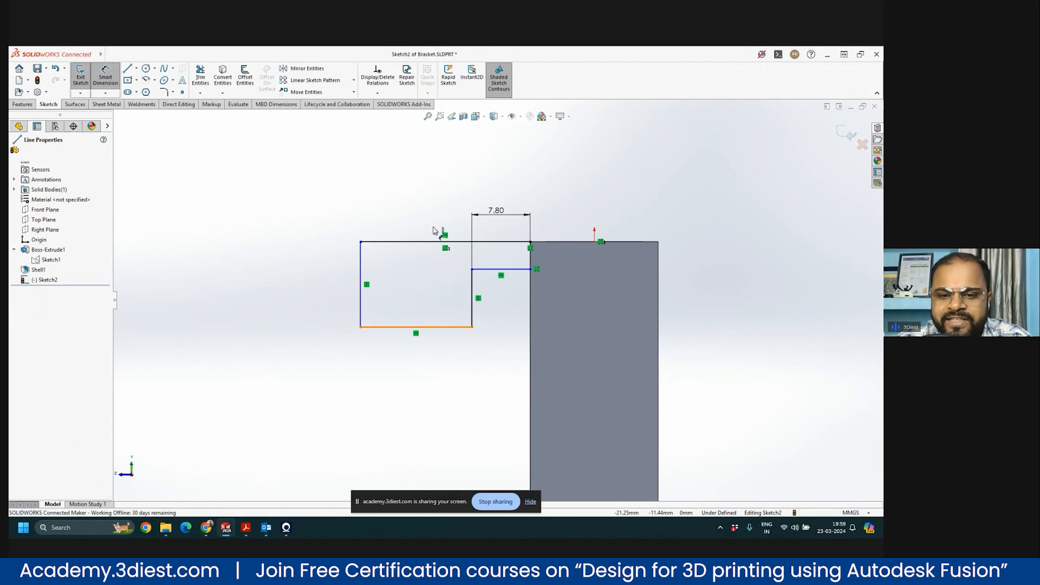
{"action": "left_click", "coordinate": [431, 209]}
{"action": "type", "text": "2"}
{"action": "key", "text": "Return"}
{"action": "key", "text": "Escape"}
{"action": "scroll", "coordinate": [540, 289], "scroll_direction": "down", "scroll_amount": 3}
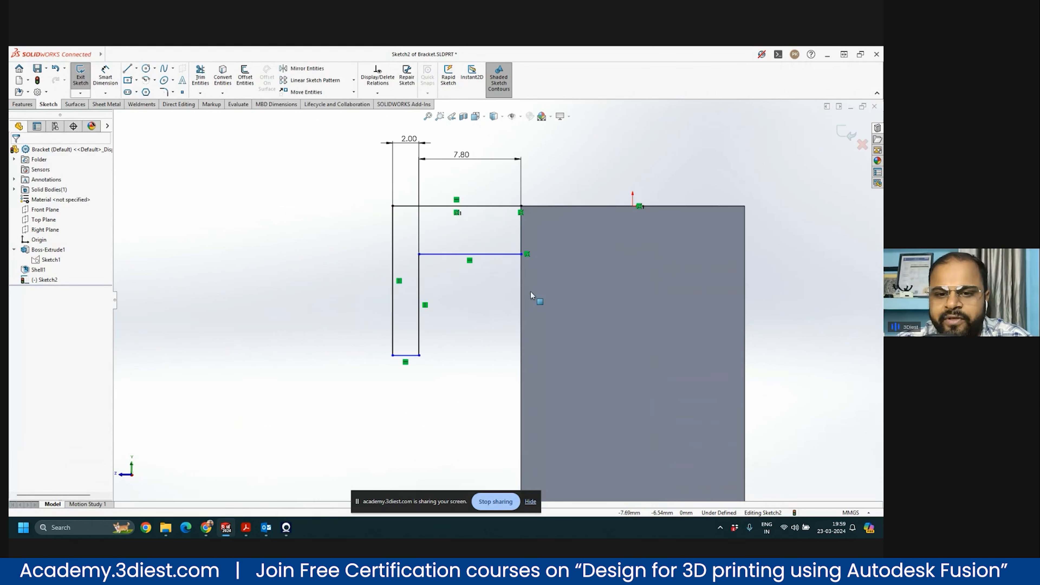
Step: Dimension the vertical gap between the hook's upper and inner horizontal lines to 2 mm
{"action": "left_click", "coordinate": [109, 78]}
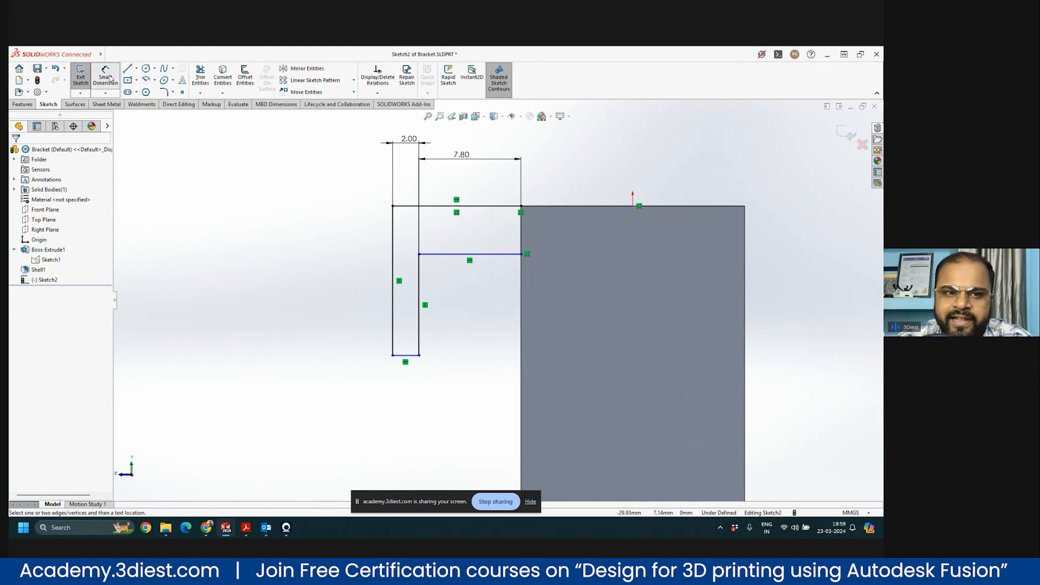
{"action": "left_click", "coordinate": [470, 254]}
{"action": "left_click", "coordinate": [476, 206]}
{"action": "left_click", "coordinate": [339, 228]}
{"action": "type", "text": "2"}
{"action": "key", "text": "Return"}
{"action": "scroll", "coordinate": [497, 300], "scroll_direction": "up", "scroll_amount": 3}
{"action": "key", "text": "Escape"}
{"action": "scroll", "coordinate": [489, 291], "scroll_direction": "up", "scroll_amount": 2}
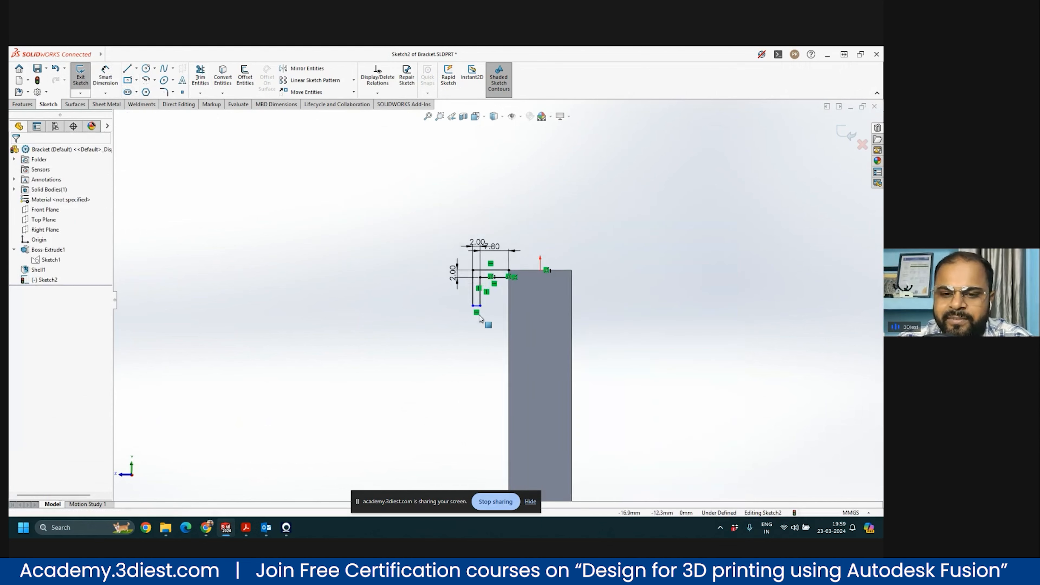
Step: Dimension the hook's outer vertical line to 12 mm
{"action": "scroll", "coordinate": [487, 303], "scroll_direction": "down", "scroll_amount": 3}
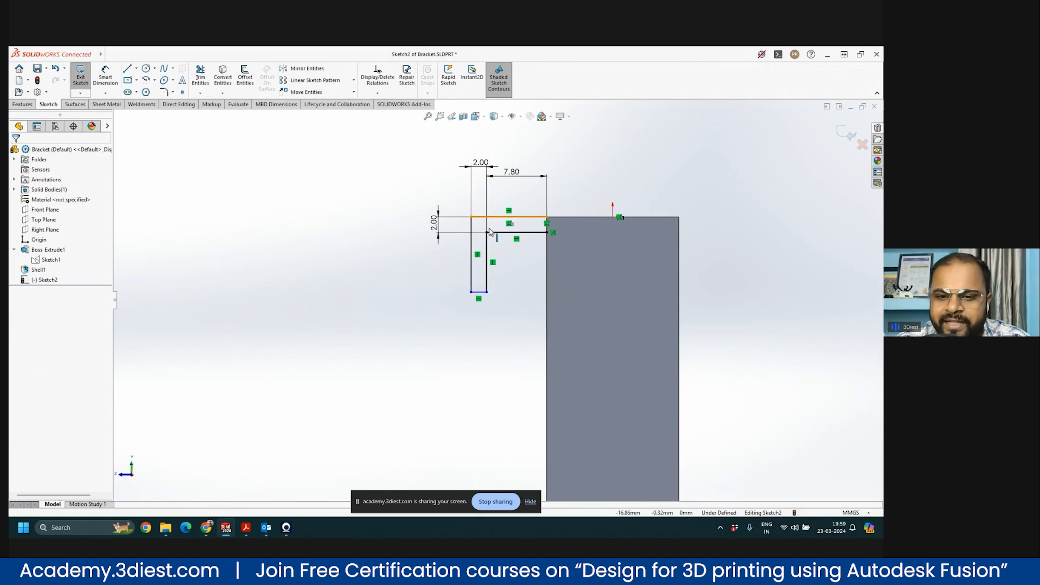
{"action": "left_click", "coordinate": [470, 258]}
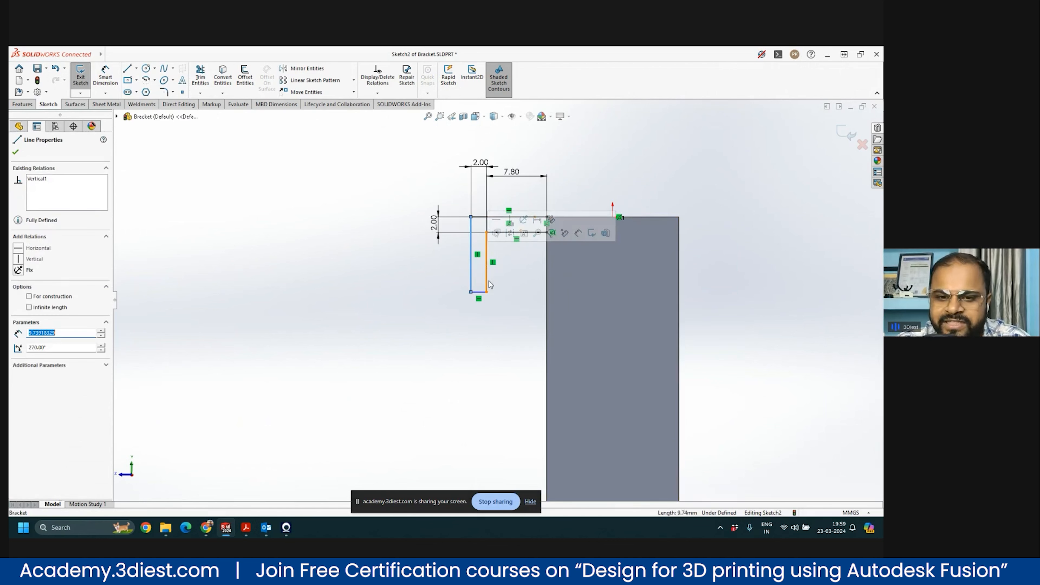
{"action": "left_click", "coordinate": [105, 76]}
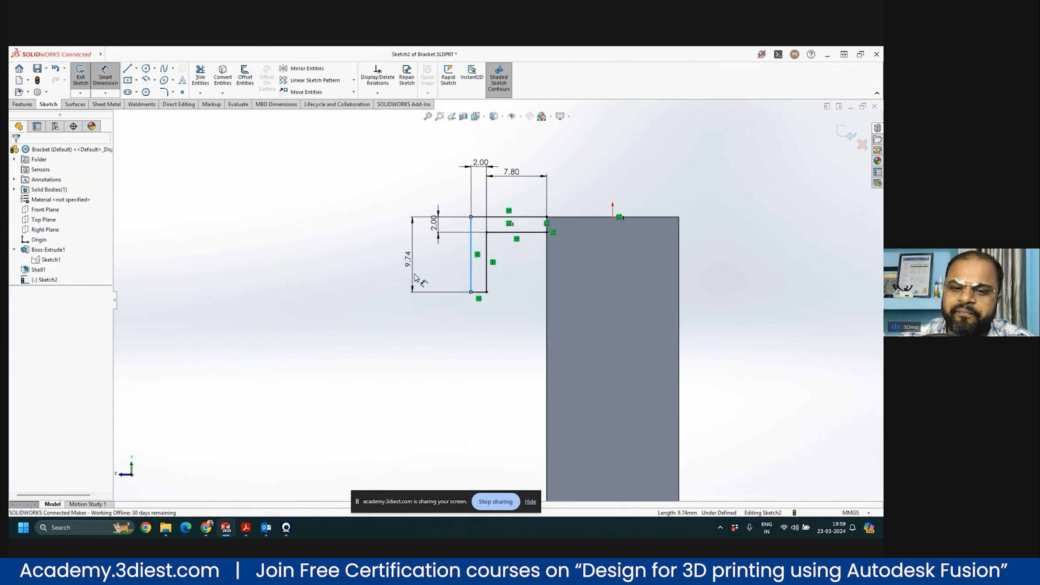
{"action": "left_click", "coordinate": [413, 263]}
{"action": "type", "text": "115"}
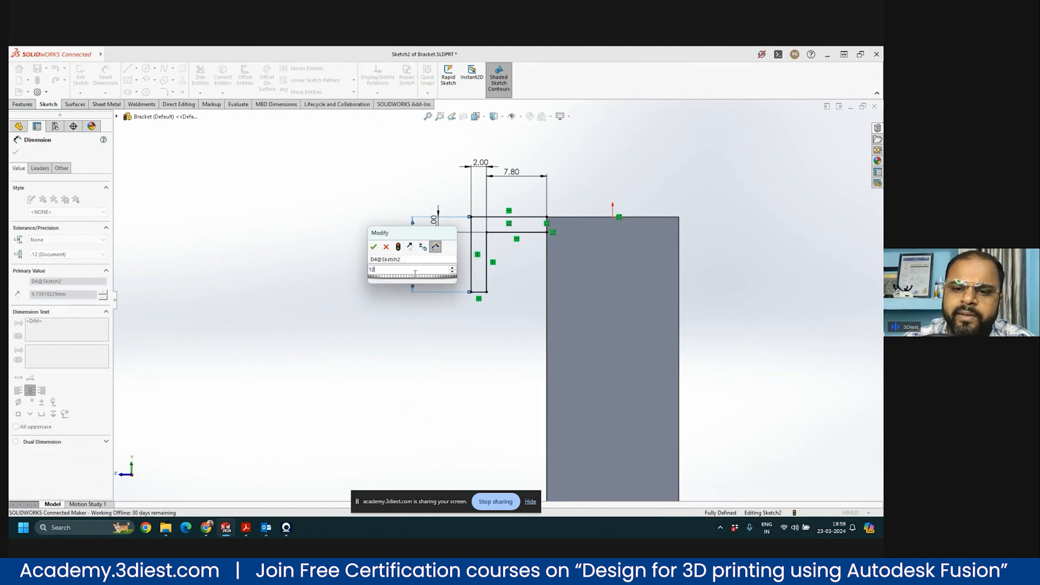
{"action": "key", "text": "Escape"}
Step: Switch to the isometric view and exit the hook profile sketch
{"action": "scroll", "coordinate": [519, 190], "scroll_direction": "up", "scroll_amount": 6}
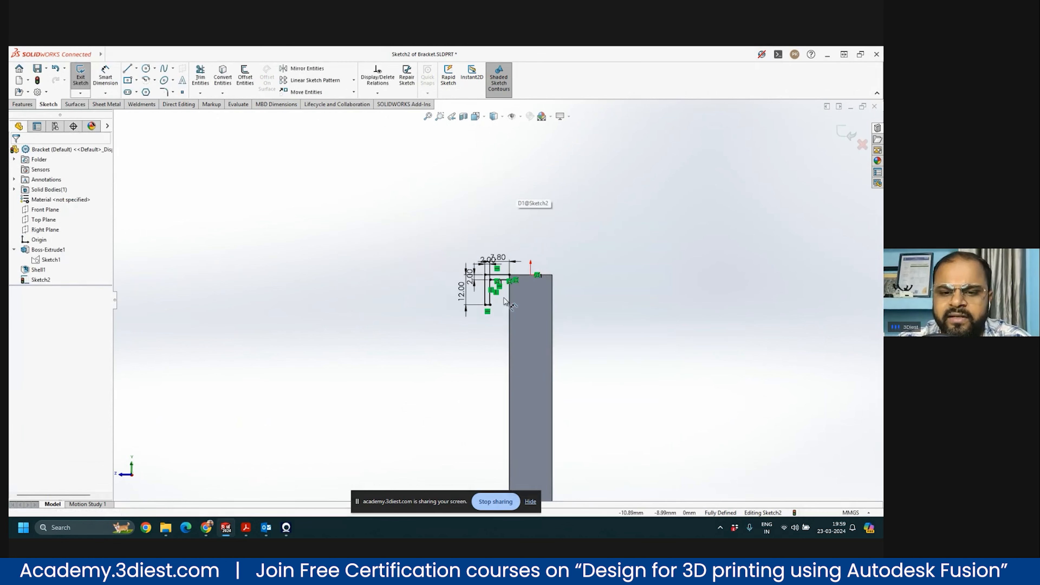
{"action": "scroll", "coordinate": [500, 293], "scroll_direction": "down", "scroll_amount": 7}
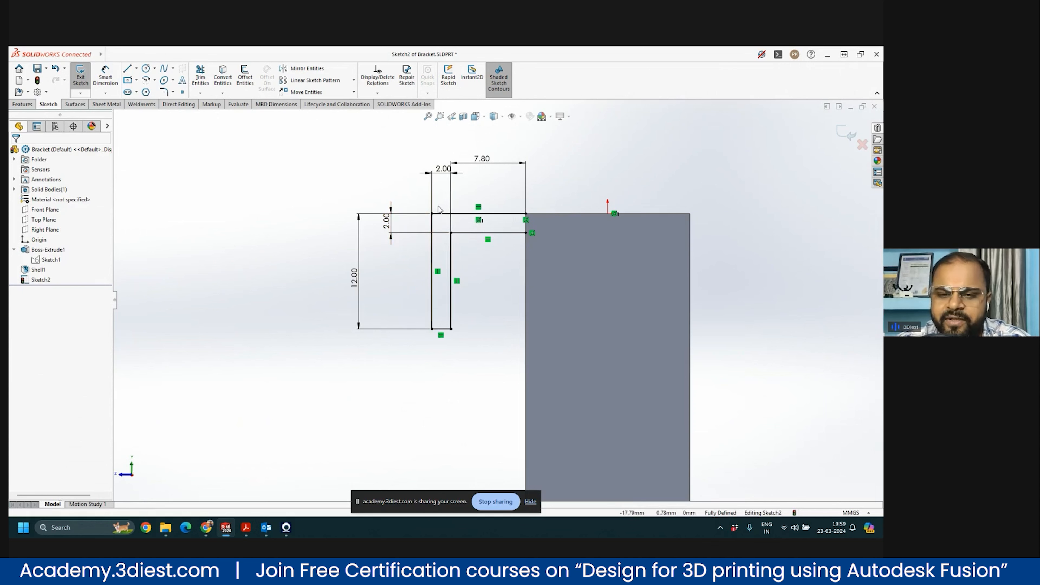
{"action": "scroll", "coordinate": [496, 299], "scroll_direction": "up", "scroll_amount": 3}
{"action": "scroll", "coordinate": [562, 161], "scroll_direction": "down", "scroll_amount": 2}
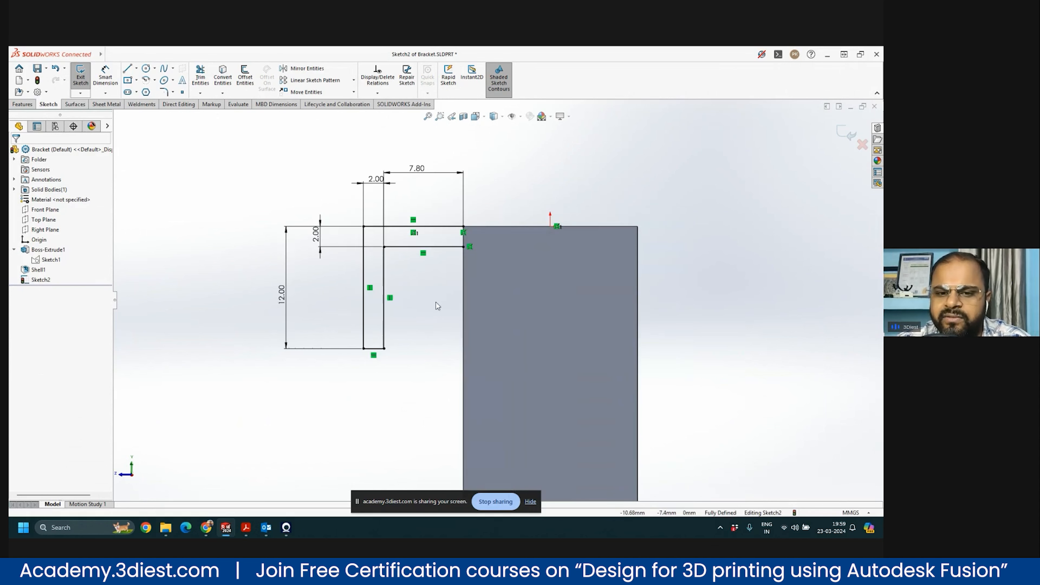
{"action": "scroll", "coordinate": [431, 295], "scroll_direction": "up", "scroll_amount": 4}
{"action": "left_click", "coordinate": [474, 116]}
{"action": "left_click", "coordinate": [486, 179]}
{"action": "left_click", "coordinate": [475, 116]}
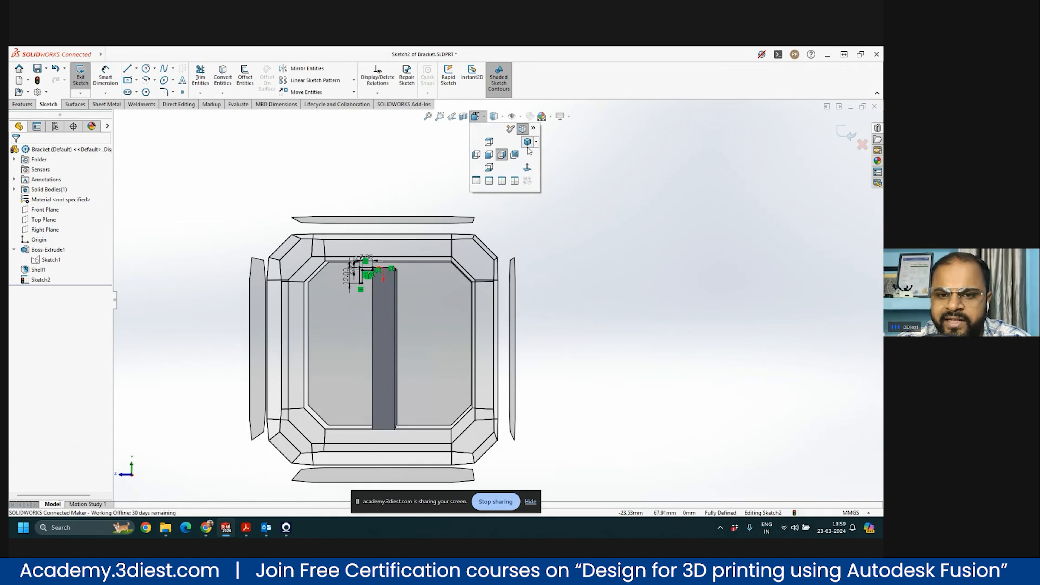
{"action": "left_click", "coordinate": [506, 164]}
{"action": "scroll", "coordinate": [547, 270], "scroll_direction": "down", "scroll_amount": 5}
{"action": "scroll", "coordinate": [546, 269], "scroll_direction": "down", "scroll_amount": 2}
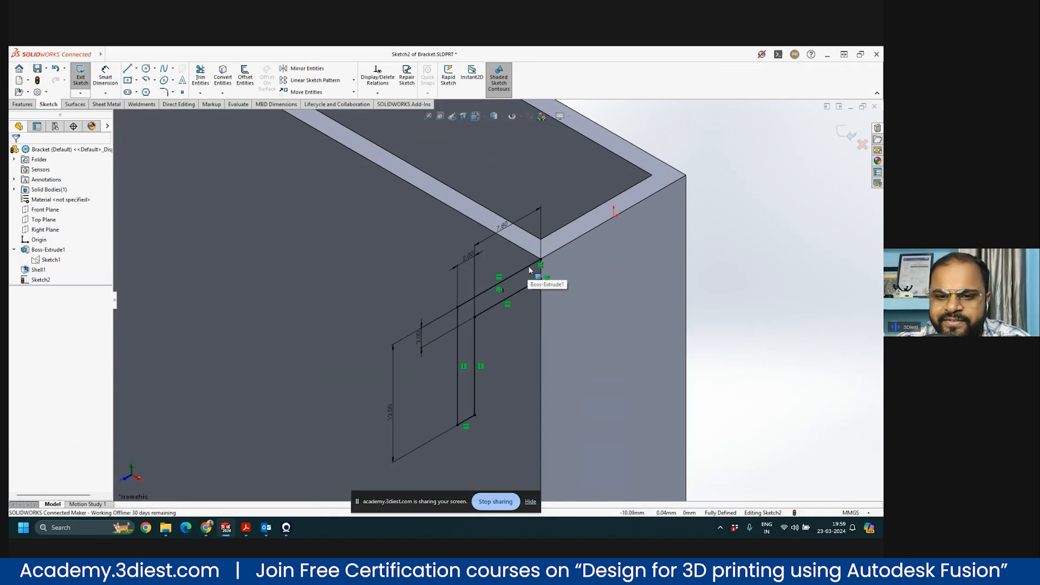
{"action": "scroll", "coordinate": [606, 263], "scroll_direction": "up", "scroll_amount": 3}
{"action": "scroll", "coordinate": [619, 265], "scroll_direction": "up", "scroll_amount": 3}
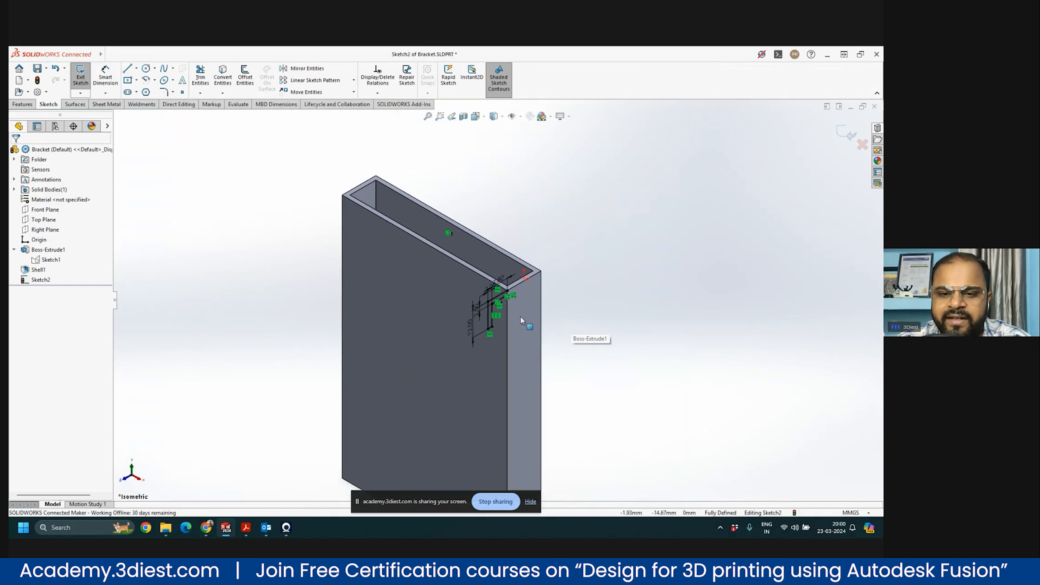
{"action": "left_click", "coordinate": [846, 136]}
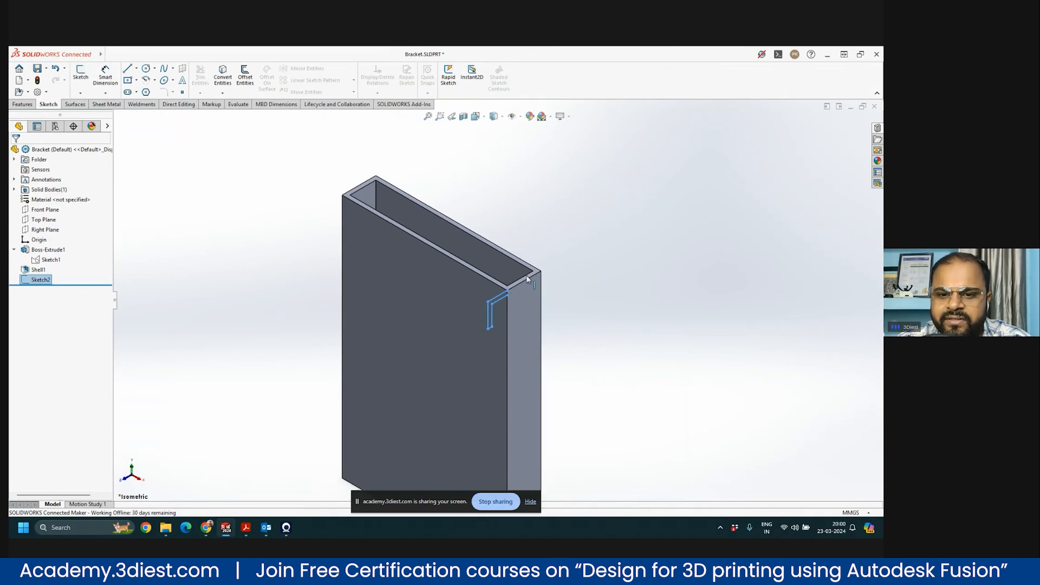
Step: Reopen the hook profile sketch for editing
{"action": "scroll", "coordinate": [487, 353], "scroll_direction": "down", "scroll_amount": 3}
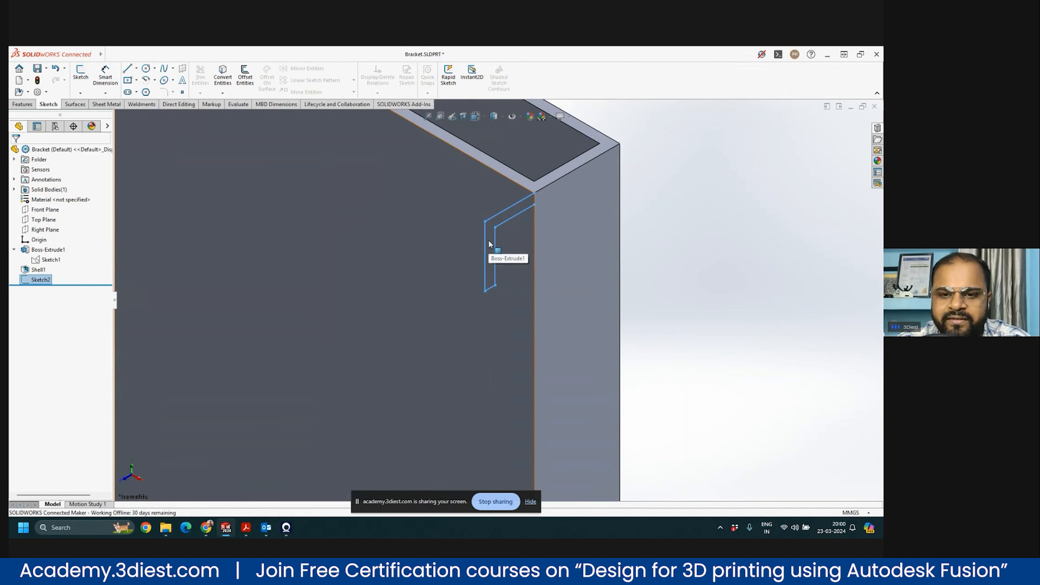
{"action": "scroll", "coordinate": [488, 242], "scroll_direction": "down", "scroll_amount": 4}
{"action": "left_click", "coordinate": [458, 255]}
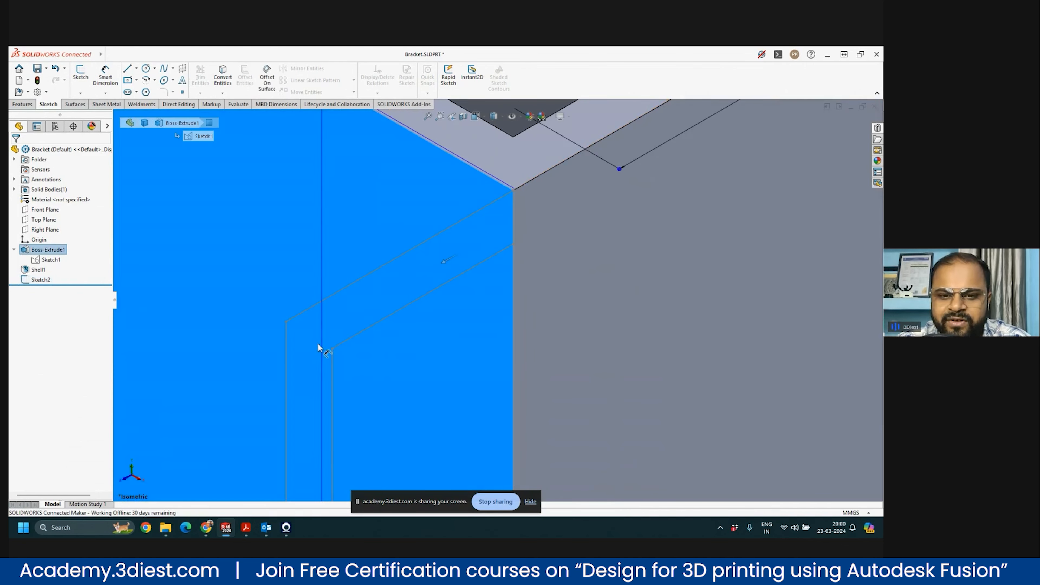
{"action": "key", "text": "Escape"}
{"action": "scroll", "coordinate": [472, 283], "scroll_direction": "up", "scroll_amount": 3}
{"action": "scroll", "coordinate": [532, 221], "scroll_direction": "down", "scroll_amount": 3}
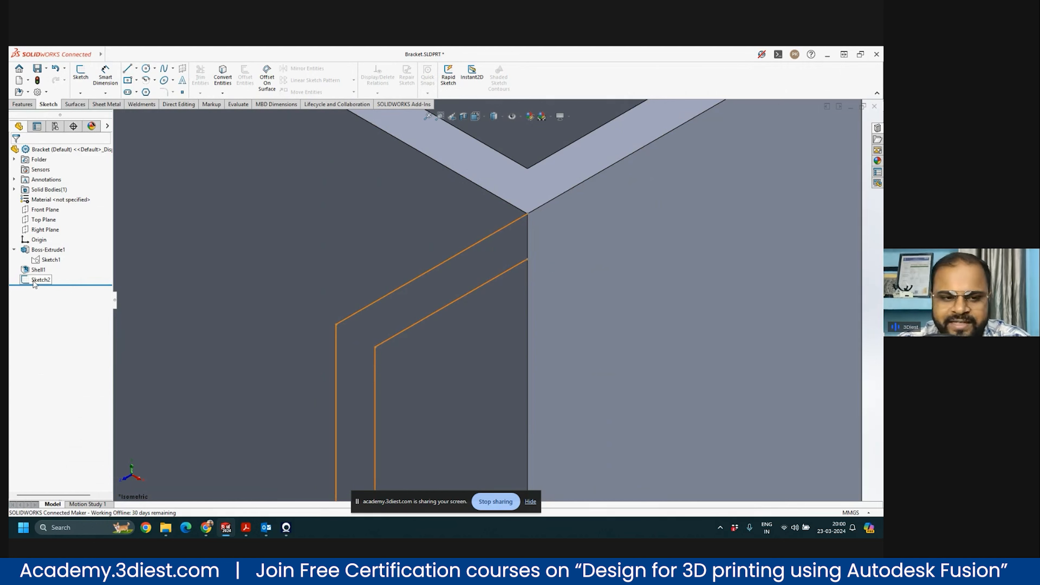
{"action": "left_click", "coordinate": [41, 280]}
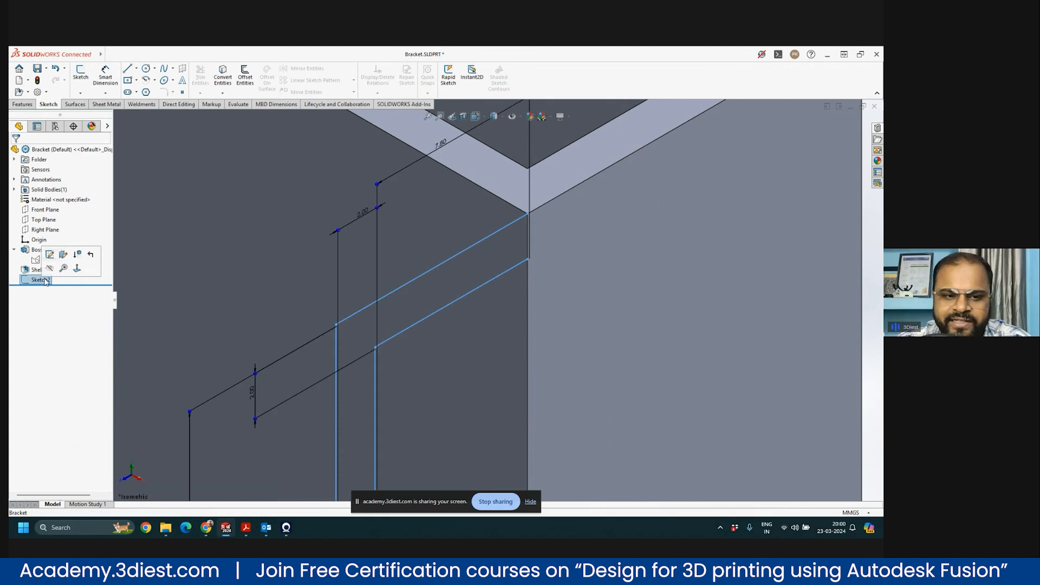
{"action": "right_click", "coordinate": [41, 278]}
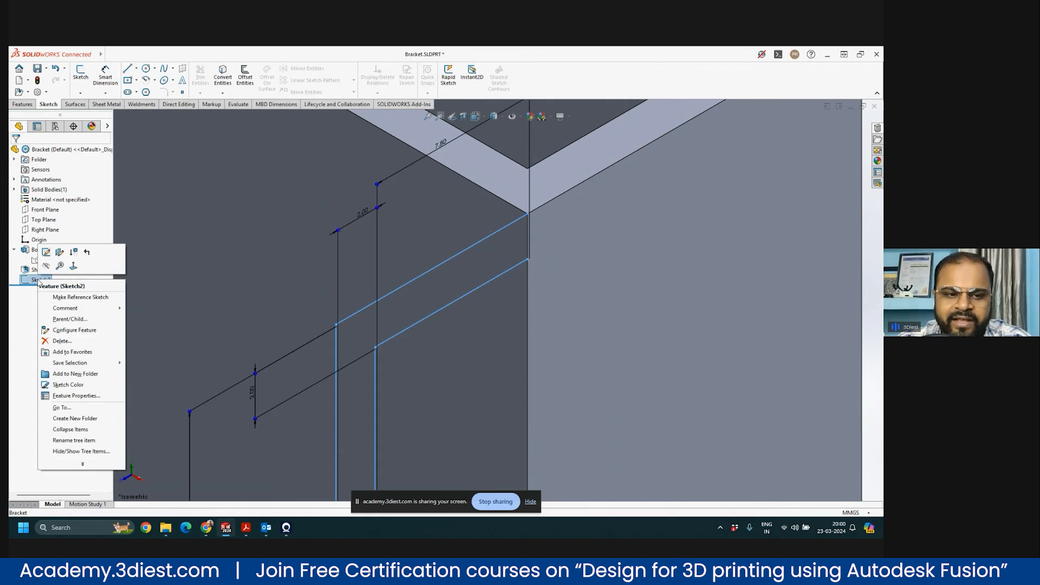
{"action": "left_click", "coordinate": [46, 255]}
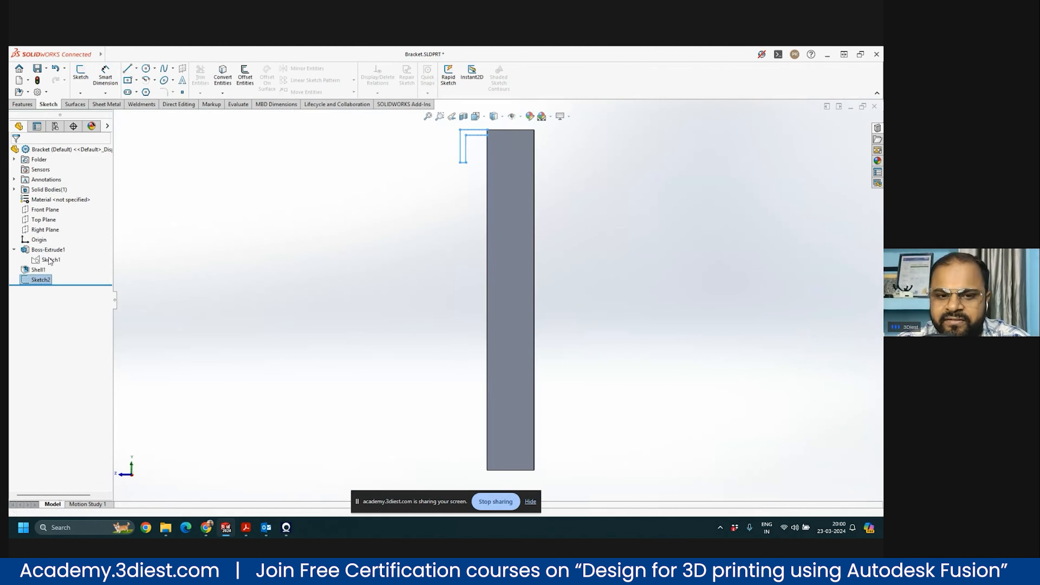
{"action": "scroll", "coordinate": [465, 236], "scroll_direction": "down", "scroll_amount": 8}
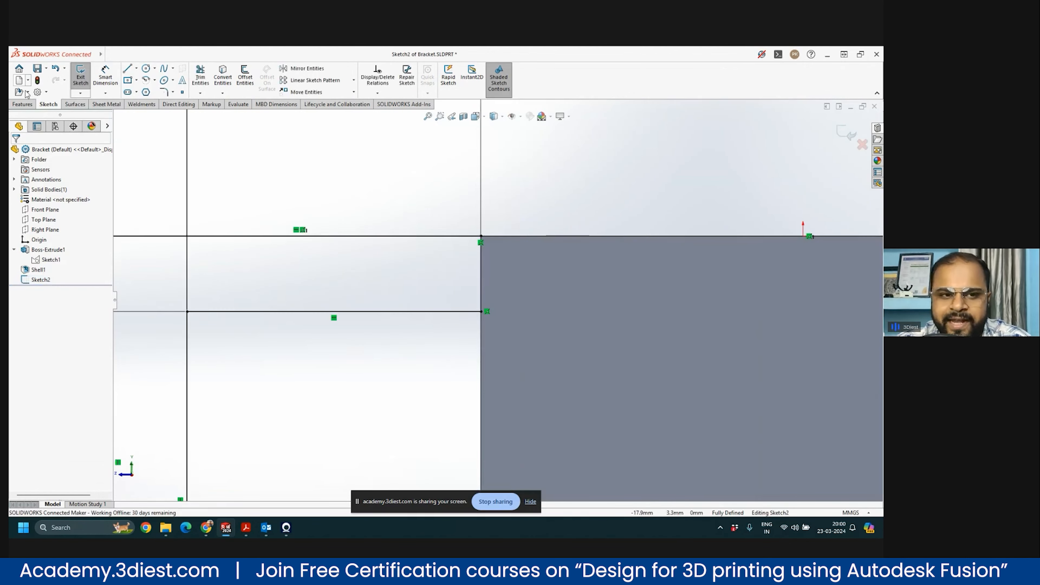
Step: Close the hook profile with a vertical line along the block's edge joining the two horizontal lines' ends, and exit the sketch
{"action": "left_click", "coordinate": [128, 70]}
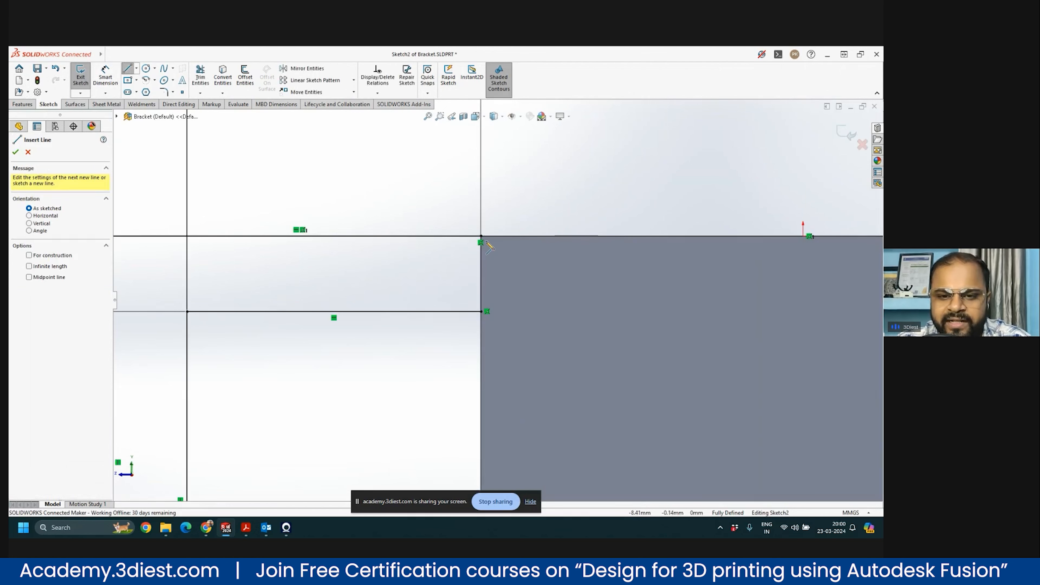
{"action": "left_click", "coordinate": [482, 312]}
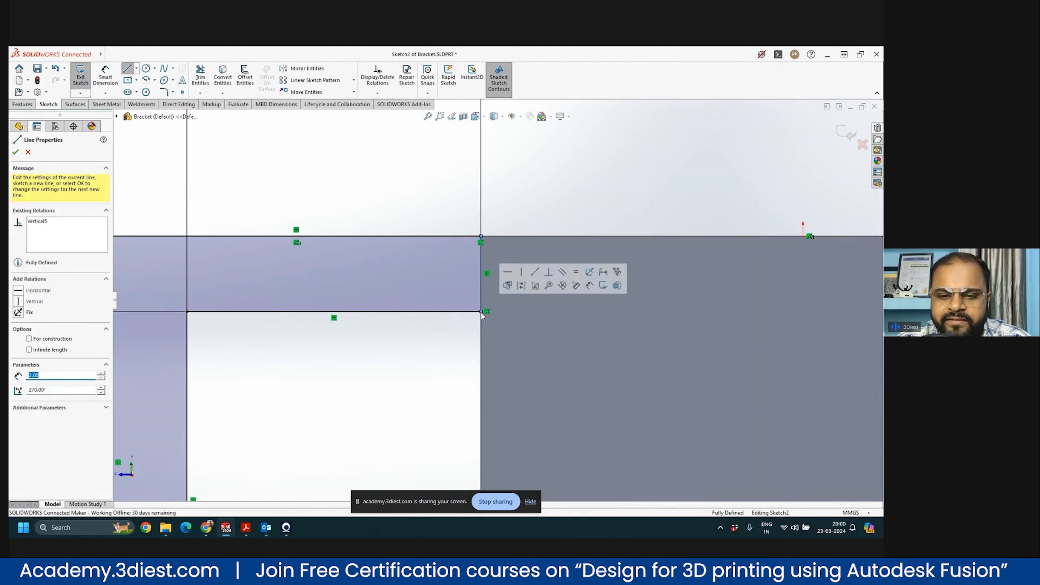
{"action": "scroll", "coordinate": [495, 302], "scroll_direction": "up", "scroll_amount": 6}
{"action": "scroll", "coordinate": [487, 327], "scroll_direction": "down", "scroll_amount": 4}
{"action": "scroll", "coordinate": [504, 286], "scroll_direction": "up", "scroll_amount": 2}
{"action": "scroll", "coordinate": [505, 284], "scroll_direction": "down", "scroll_amount": 3}
{"action": "scroll", "coordinate": [448, 452], "scroll_direction": "up", "scroll_amount": 1}
{"action": "key", "text": "Escape"}
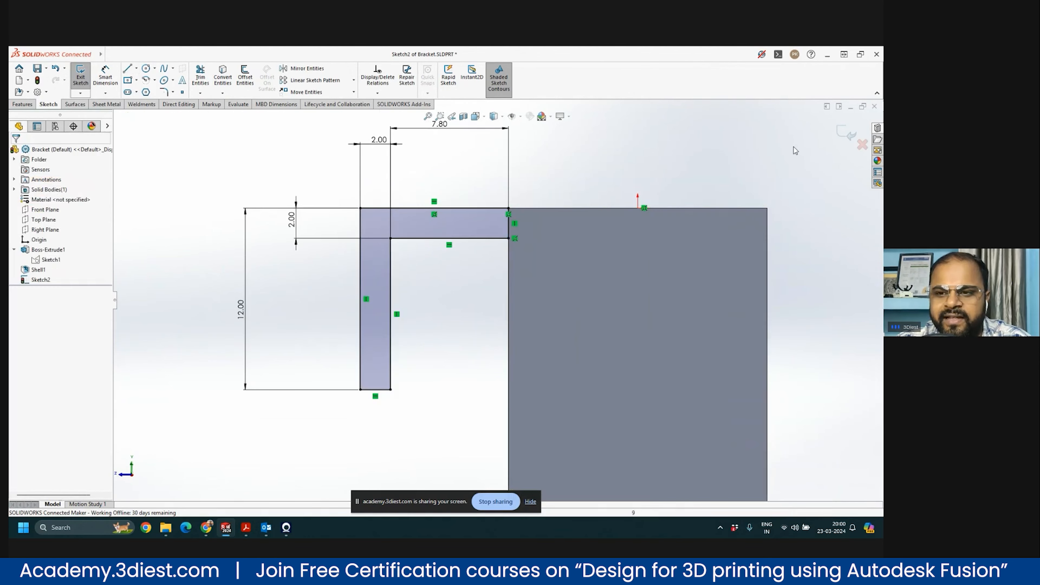
{"action": "left_click", "coordinate": [850, 137]}
Step: Start a boss extrusion of the hook profile and reverse its direction so it runs along the block's wide face
{"action": "scroll", "coordinate": [485, 204], "scroll_direction": "up", "scroll_amount": 3}
{"action": "mouse_move", "coordinate": [485, 204]}
{"action": "middle_mouse_down"}
{"action": "mouse_move", "coordinate": [463, 270]}
{"action": "mouse_move", "coordinate": [483, 297]}
{"action": "middle_mouse_up"}
{"action": "scroll", "coordinate": [477, 294], "scroll_direction": "down", "scroll_amount": 2}
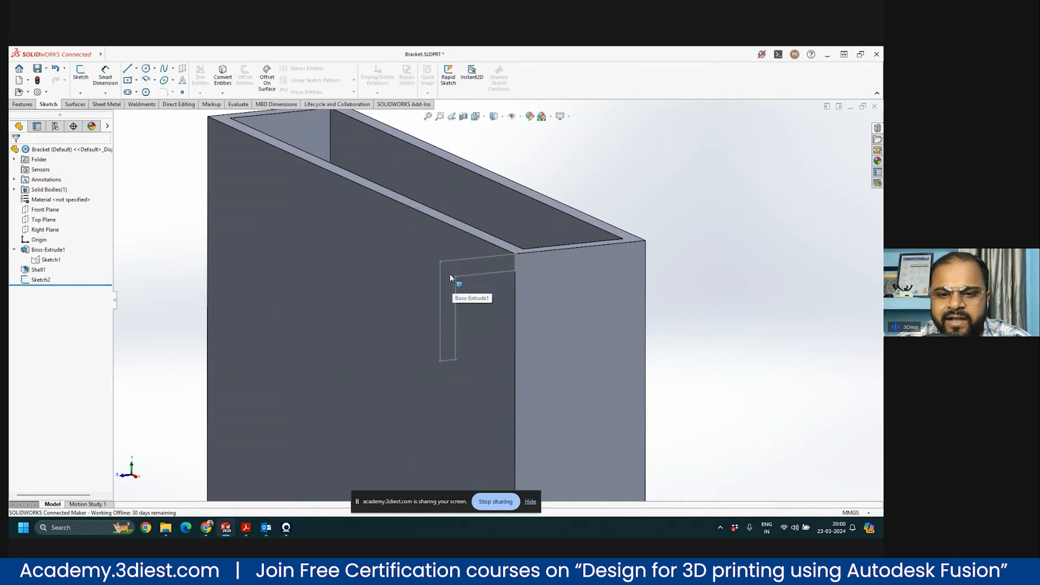
{"action": "left_click", "coordinate": [43, 280]}
{"action": "left_click", "coordinate": [23, 105]}
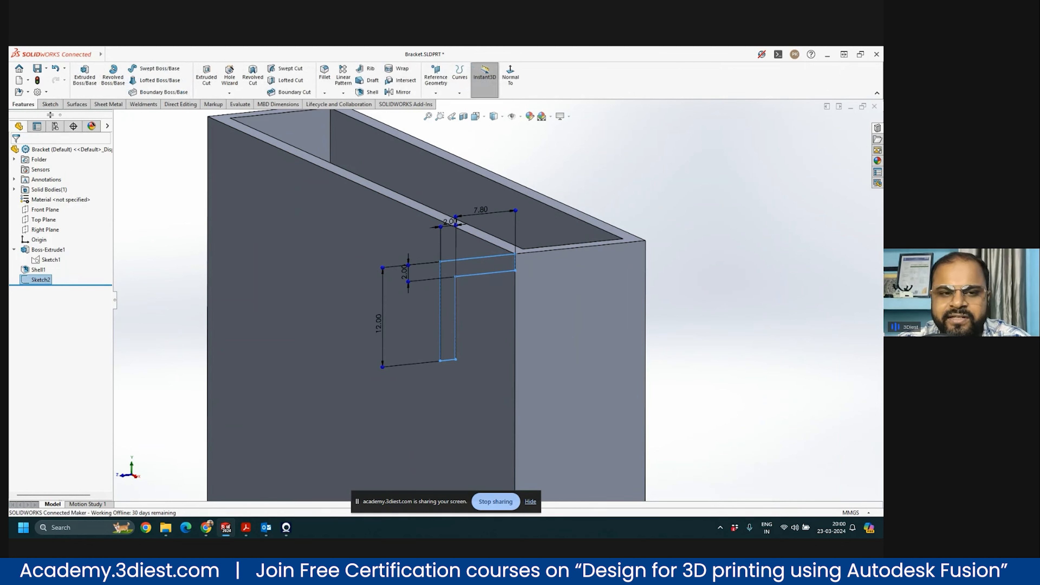
{"action": "left_click", "coordinate": [85, 80]}
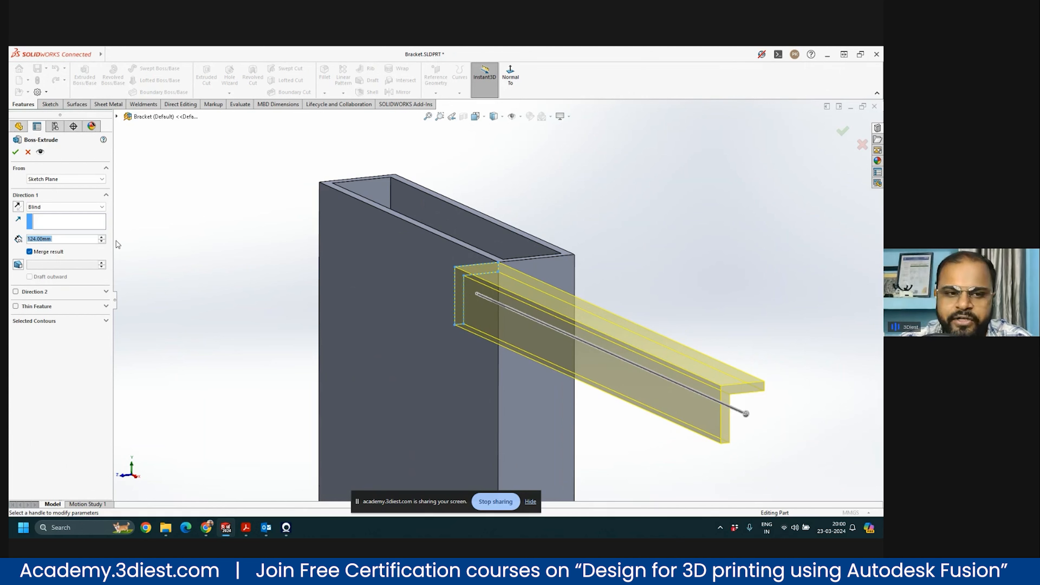
{"action": "left_click", "coordinate": [18, 206]}
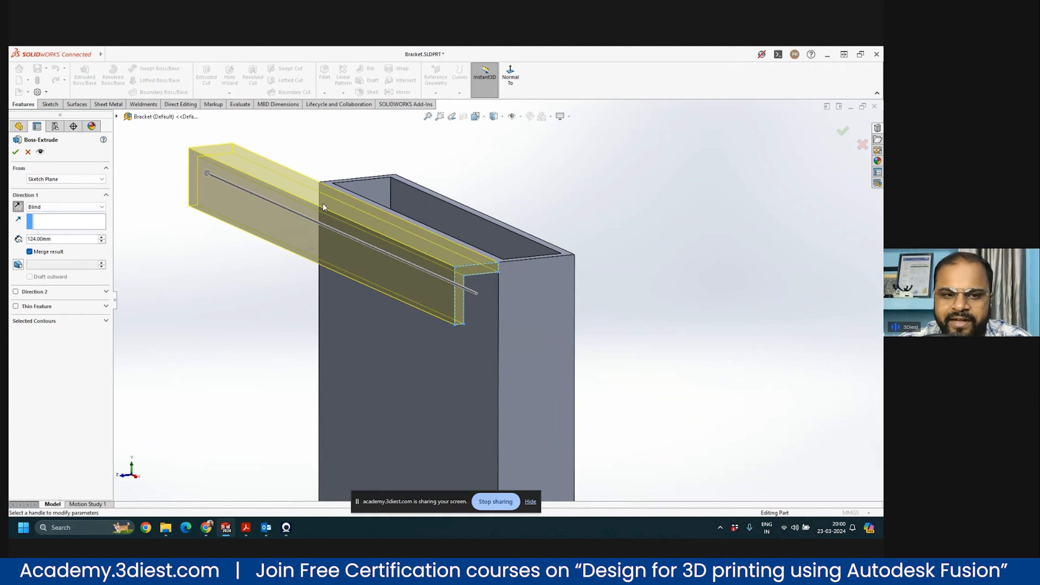
{"action": "middle_click_drag", "start_coordinate": [304, 238], "coordinate": [395, 291]}
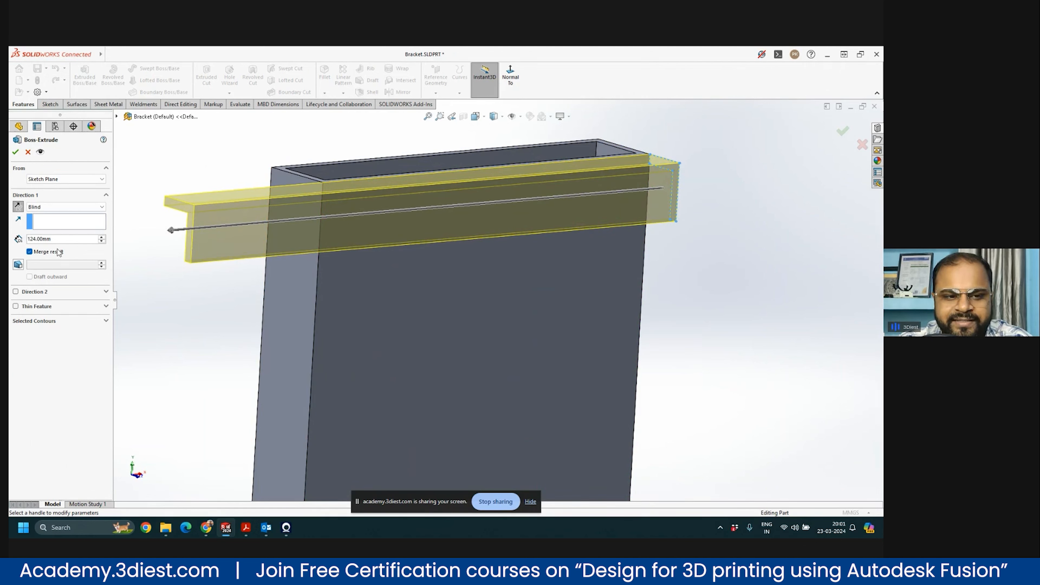
Step: Try to end the hook's extrusion with the Up To Body condition on the shelled block
{"action": "left_click", "coordinate": [66, 207]}
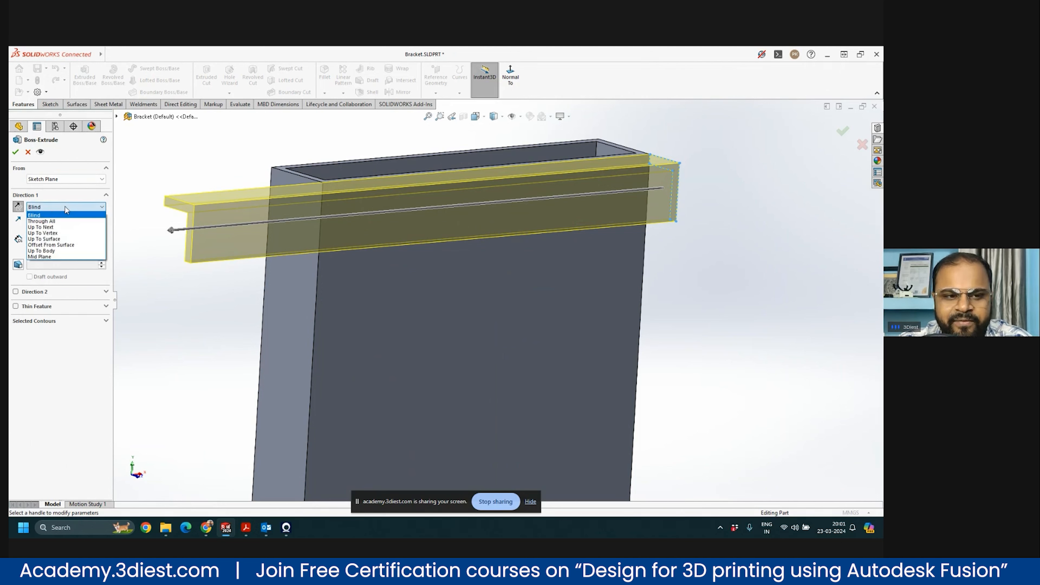
{"action": "left_click", "coordinate": [51, 251]}
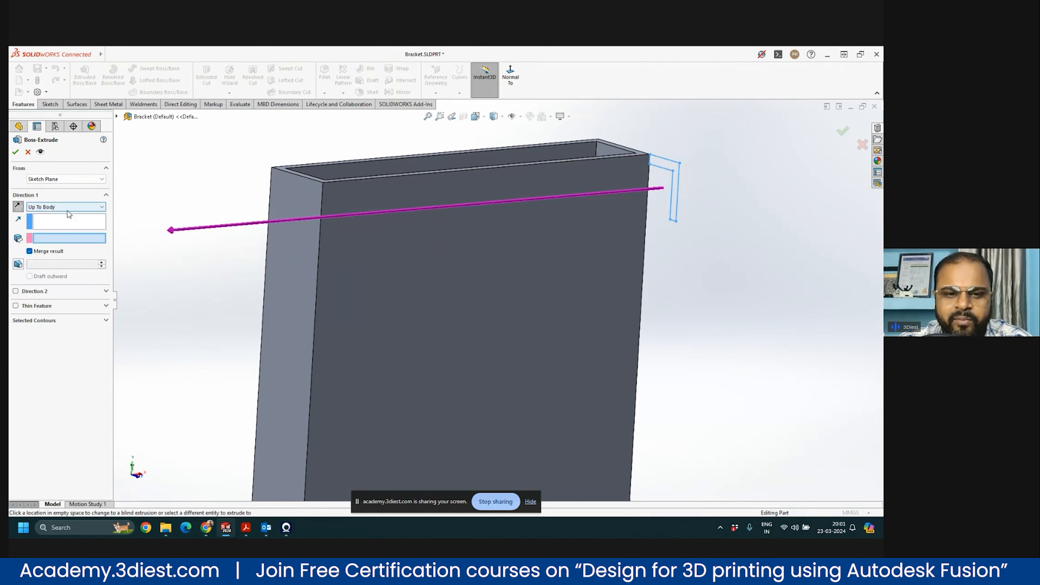
{"action": "left_click", "coordinate": [299, 286]}
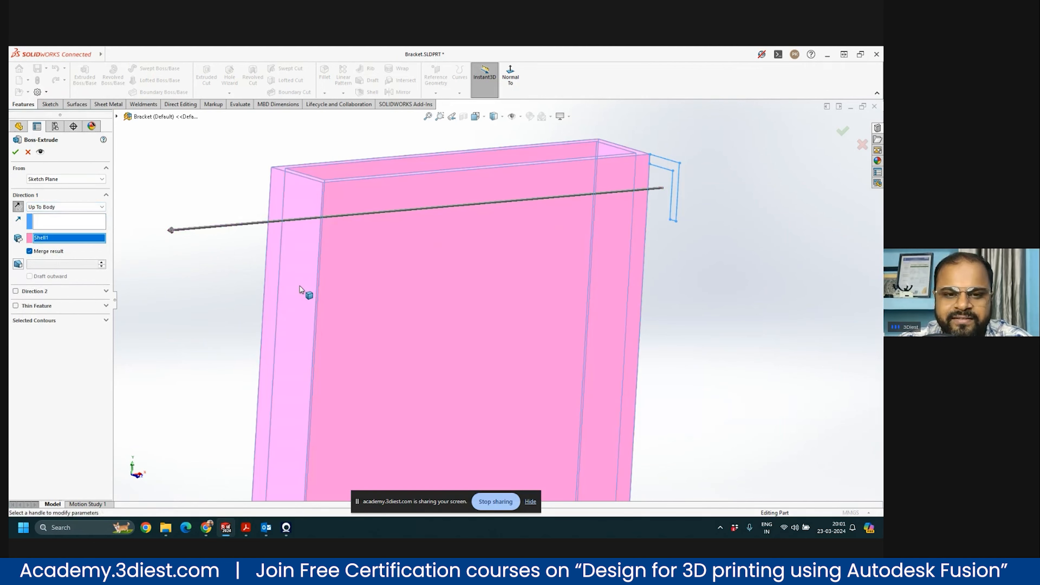
Step: Extrude the hook with the Up To Surface condition, ending at the block's opposite narrow side face
{"action": "left_click", "coordinate": [65, 207]}
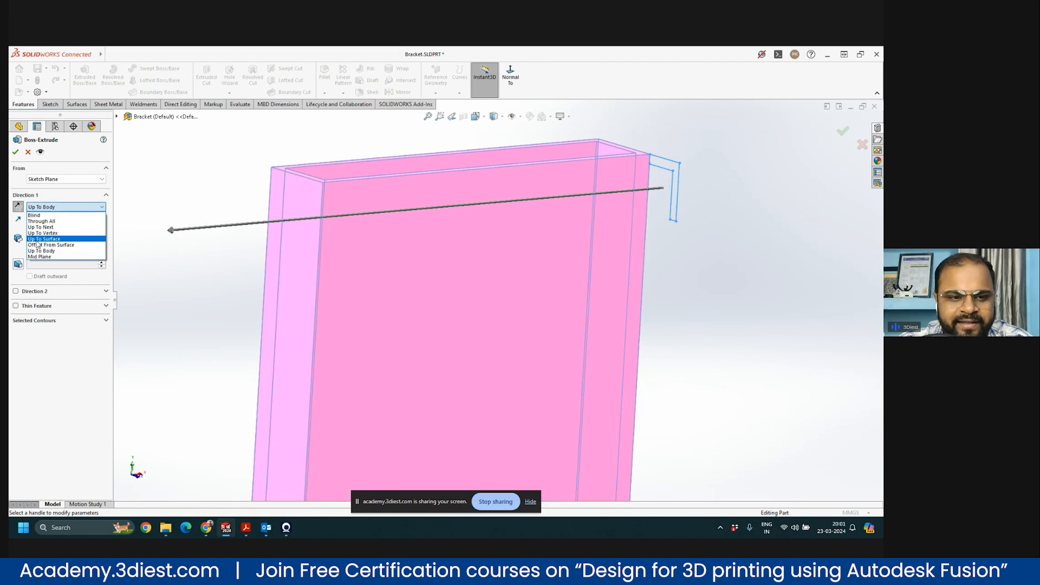
{"action": "left_click", "coordinate": [57, 239]}
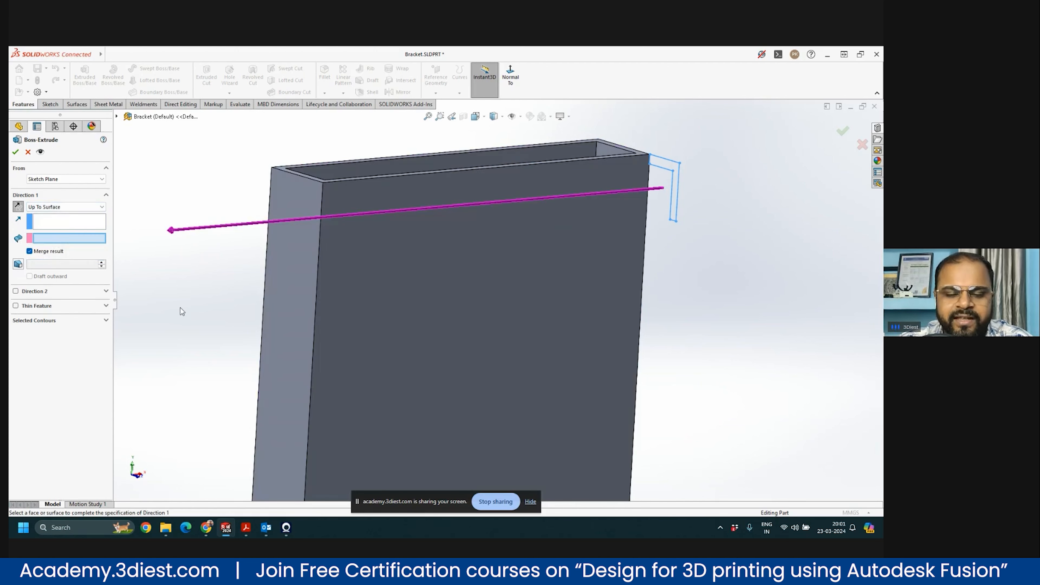
{"action": "left_click", "coordinate": [305, 289]}
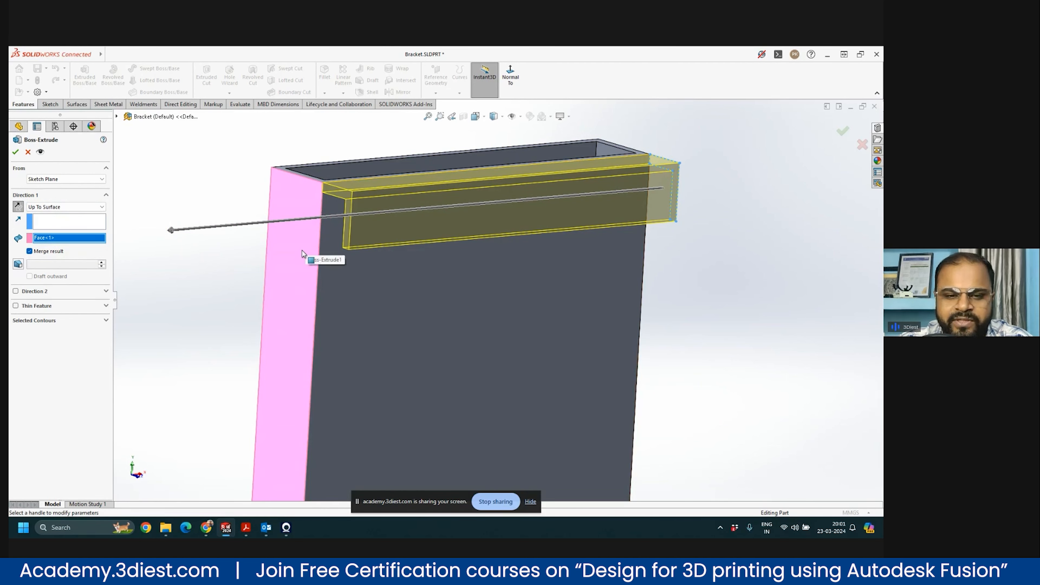
{"action": "key", "text": "Return"}
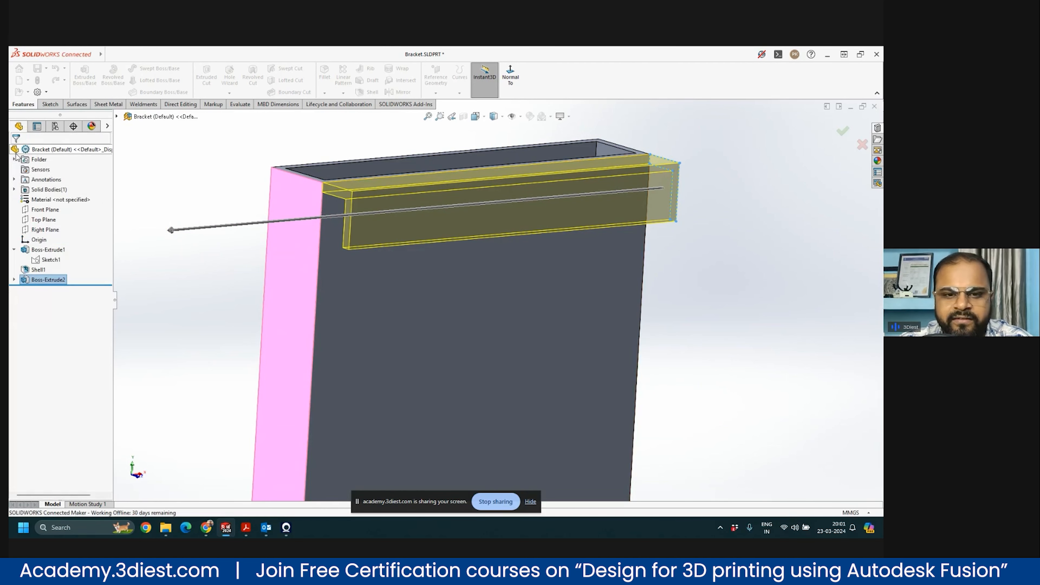
{"action": "scroll", "coordinate": [524, 147], "scroll_direction": "up", "scroll_amount": 5}
{"action": "scroll", "coordinate": [525, 300], "scroll_direction": "down", "scroll_amount": 2}
{"action": "middle_click_drag", "start_coordinate": [560, 257], "coordinate": [565, 351]}
{"action": "scroll", "coordinate": [542, 279], "scroll_direction": "up", "scroll_amount": 3}
{"action": "middle_click_drag", "start_coordinate": [558, 304], "coordinate": [523, 314]}
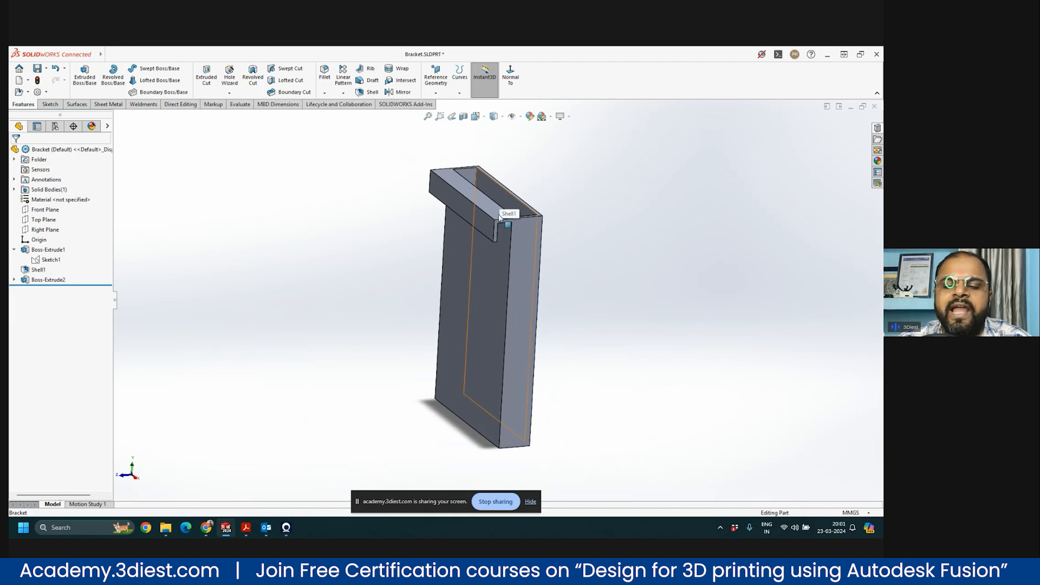
{"action": "middle_click_drag", "start_coordinate": [479, 231], "coordinate": [511, 280]}
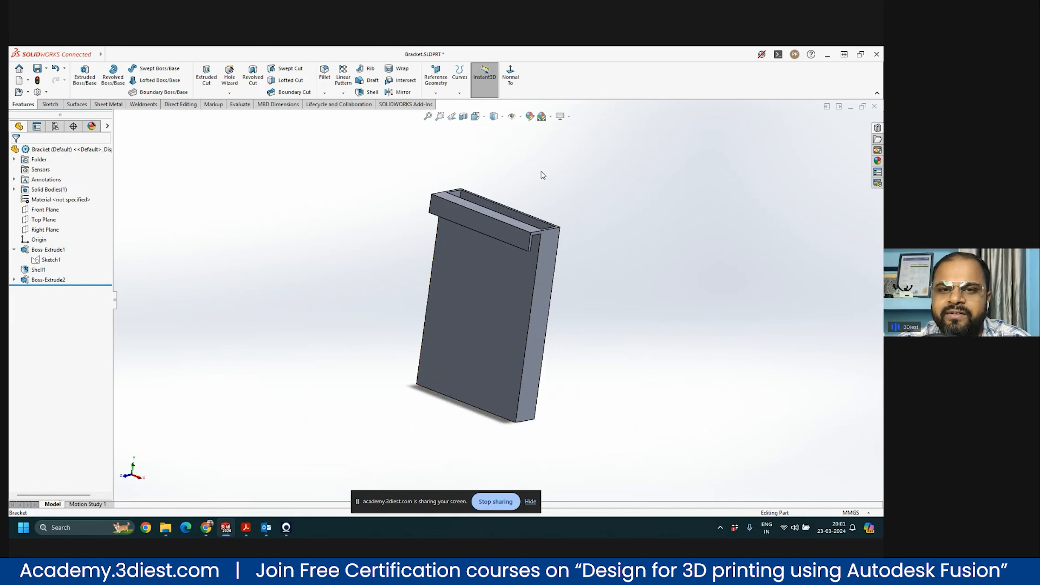
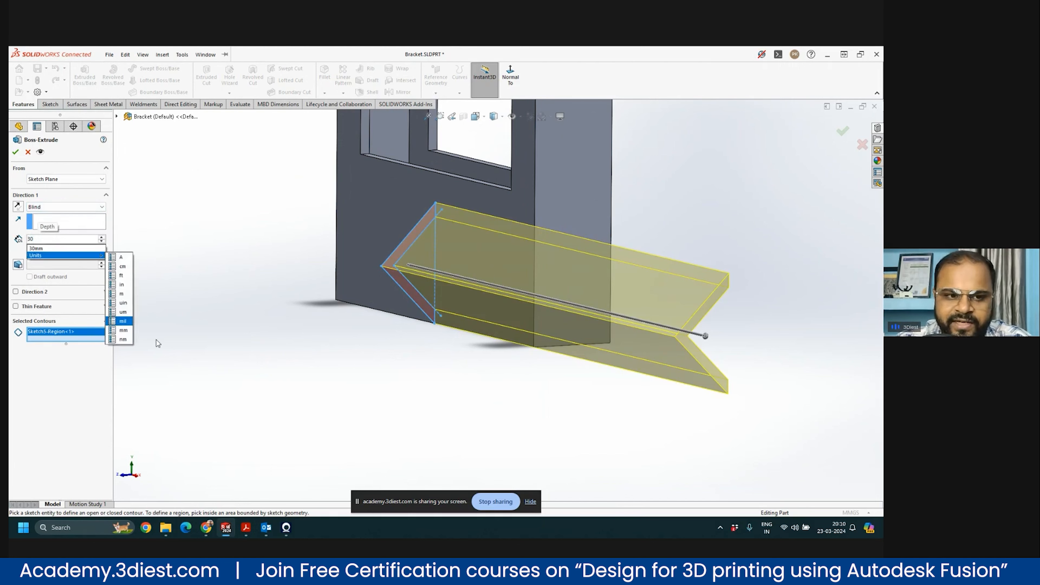
Step: Add a second blind direction of 30 mm to the V-shaped profile's boss extrusion and complete the feature
{"action": "middle_click_drag", "start_coordinate": [362, 320], "coordinate": [402, 296]}
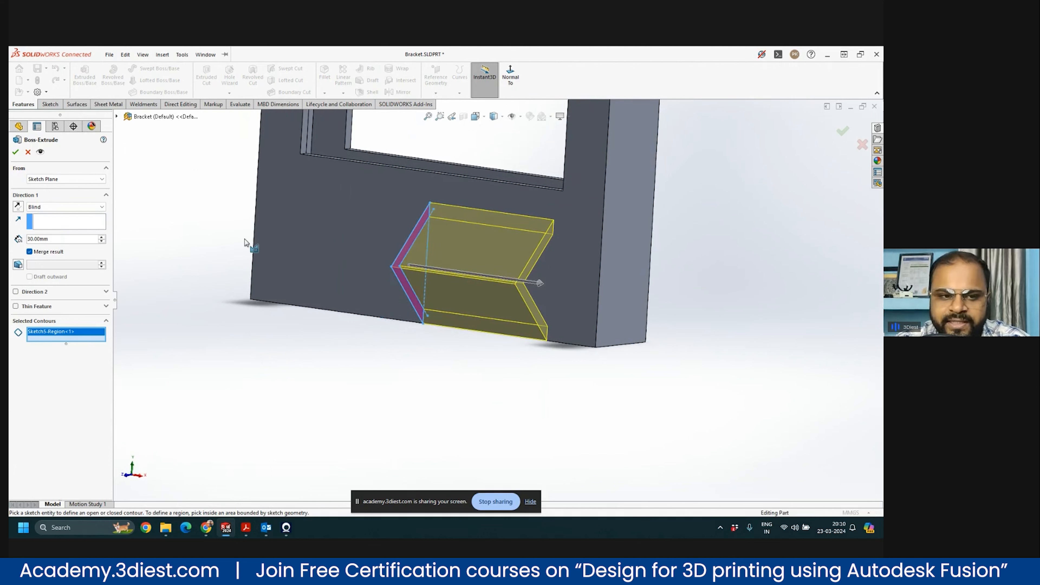
{"action": "left_click", "coordinate": [15, 291]}
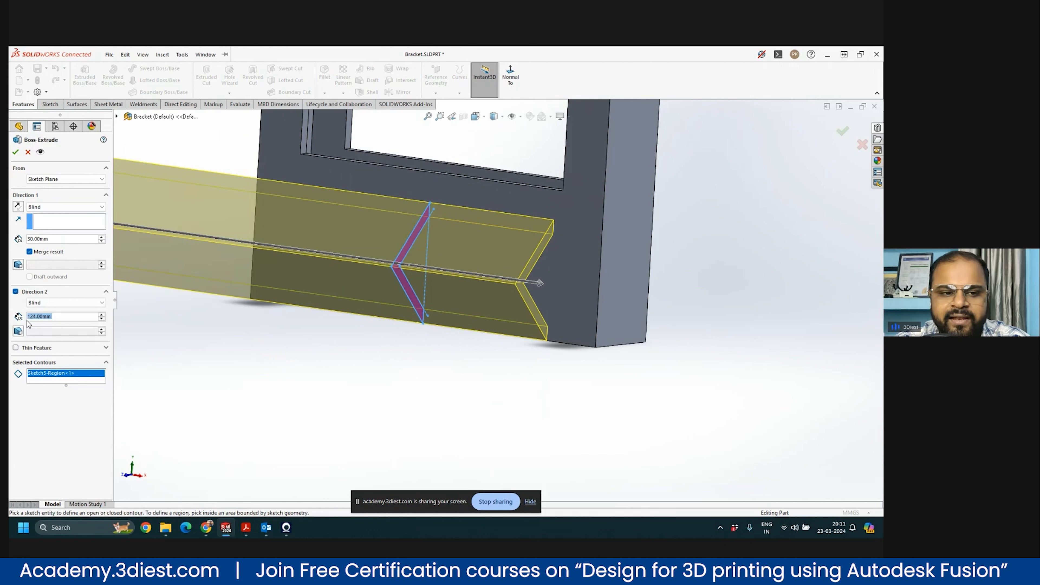
{"action": "left_click", "coordinate": [54, 315]}
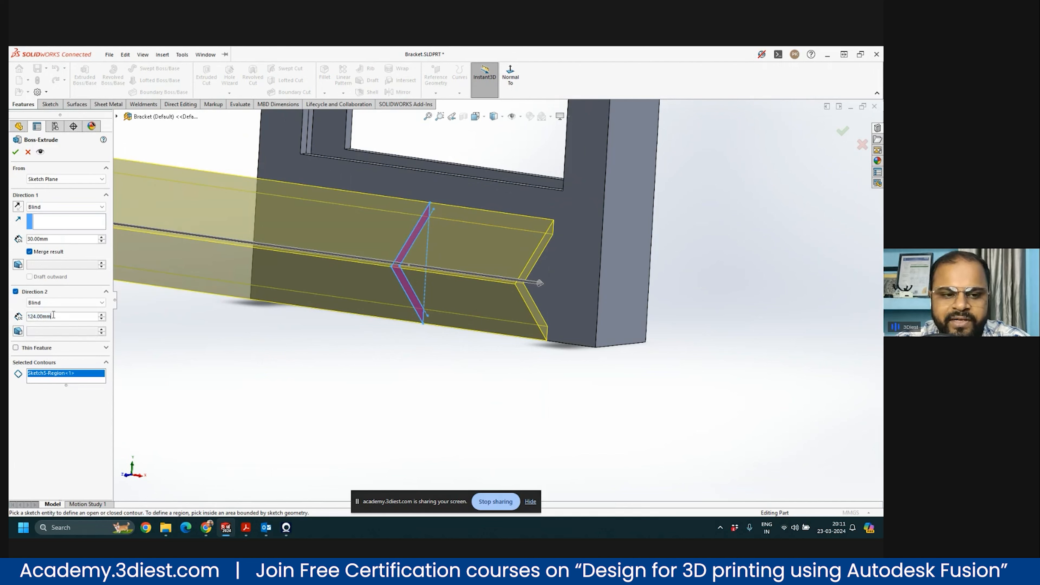
{"action": "type", "text": "30"}
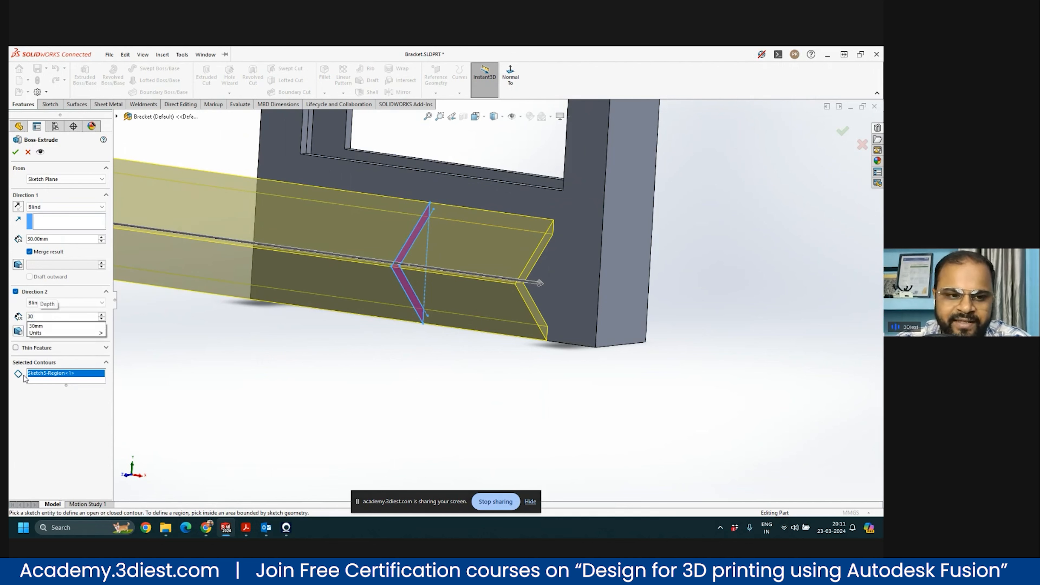
{"action": "key", "text": "Return"}
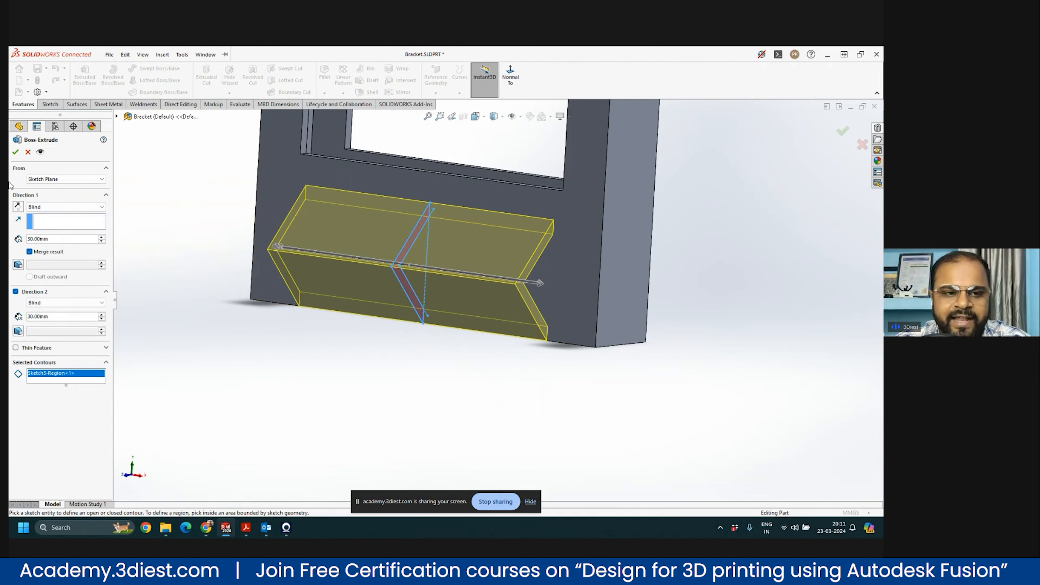
{"action": "left_click", "coordinate": [16, 152]}
Step: Examine the bracket's two hooked uprights, the V-shaped lug and the underside from several sides
{"action": "middle_click_drag", "start_coordinate": [388, 344], "coordinate": [446, 229]}
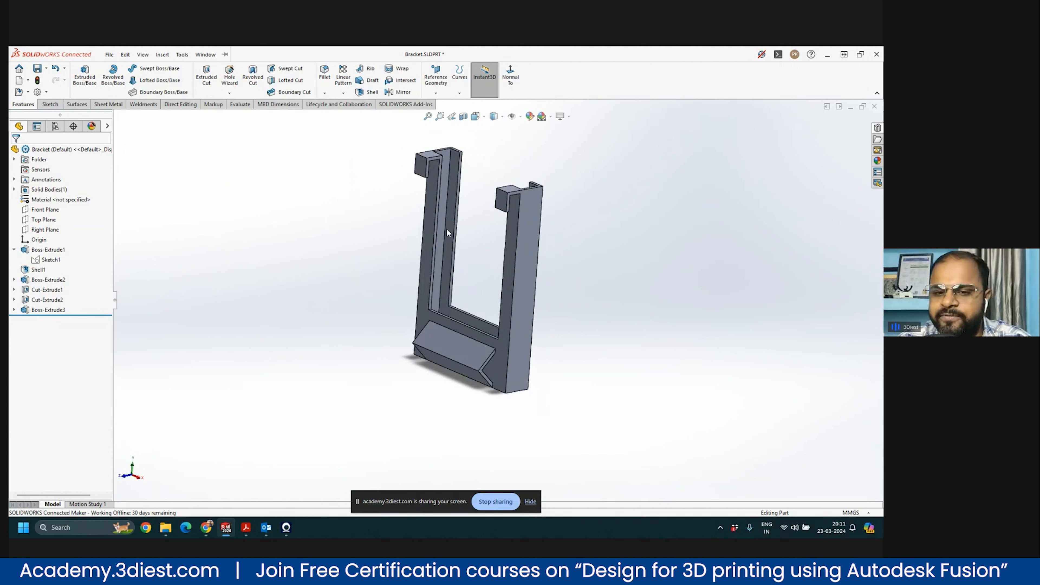
{"action": "scroll", "coordinate": [447, 161], "scroll_direction": "down", "scroll_amount": 3}
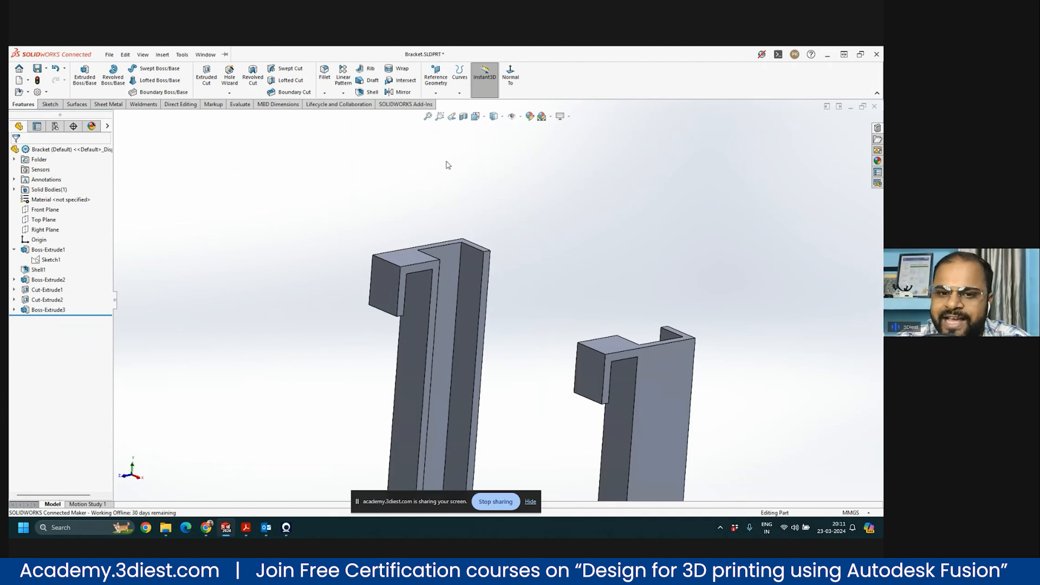
{"action": "left_click", "coordinate": [461, 254]}
{"action": "scroll", "coordinate": [450, 221], "scroll_direction": "up", "scroll_amount": 5}
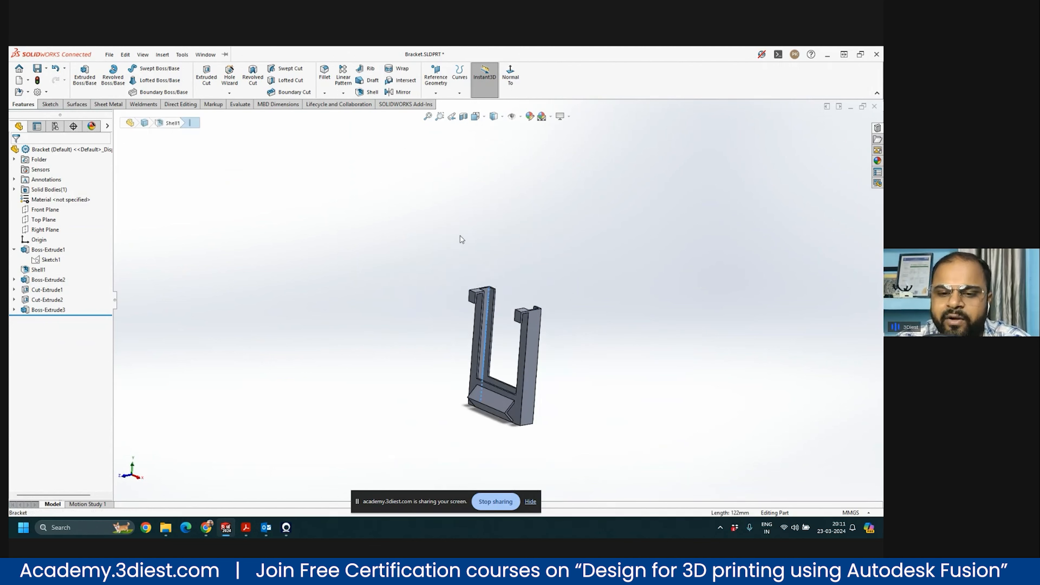
{"action": "scroll", "coordinate": [530, 276], "scroll_direction": "up", "scroll_amount": 2}
{"action": "scroll", "coordinate": [491, 388], "scroll_direction": "down", "scroll_amount": 1}
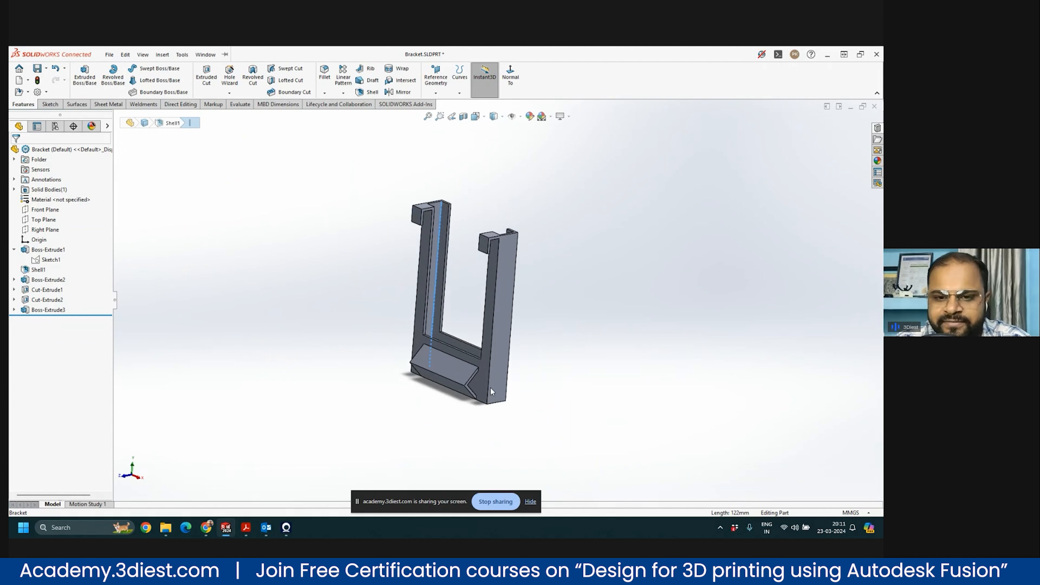
{"action": "middle_click_drag", "start_coordinate": [475, 248], "coordinate": [259, 203]}
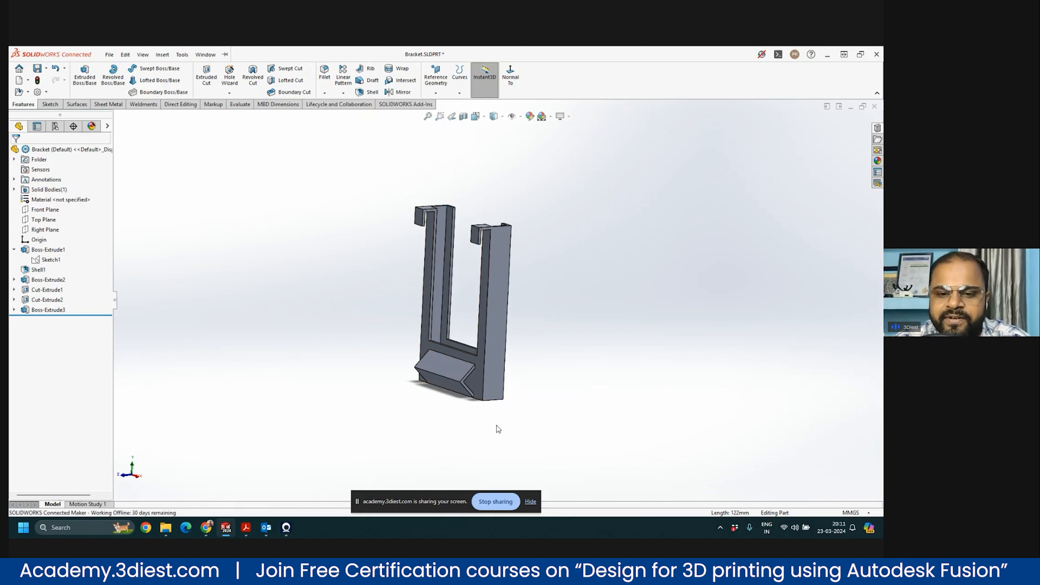
{"action": "scroll", "coordinate": [483, 414], "scroll_direction": "down", "scroll_amount": 5}
{"action": "scroll", "coordinate": [481, 393], "scroll_direction": "up", "scroll_amount": 3}
{"action": "mouse_move", "coordinate": [486, 328]}
{"action": "middle_mouse_down"}
{"action": "mouse_move", "coordinate": [510, 195]}
{"action": "mouse_move", "coordinate": [487, 312]}
{"action": "middle_mouse_up"}
{"action": "scroll", "coordinate": [487, 312], "scroll_direction": "up", "scroll_amount": 2}
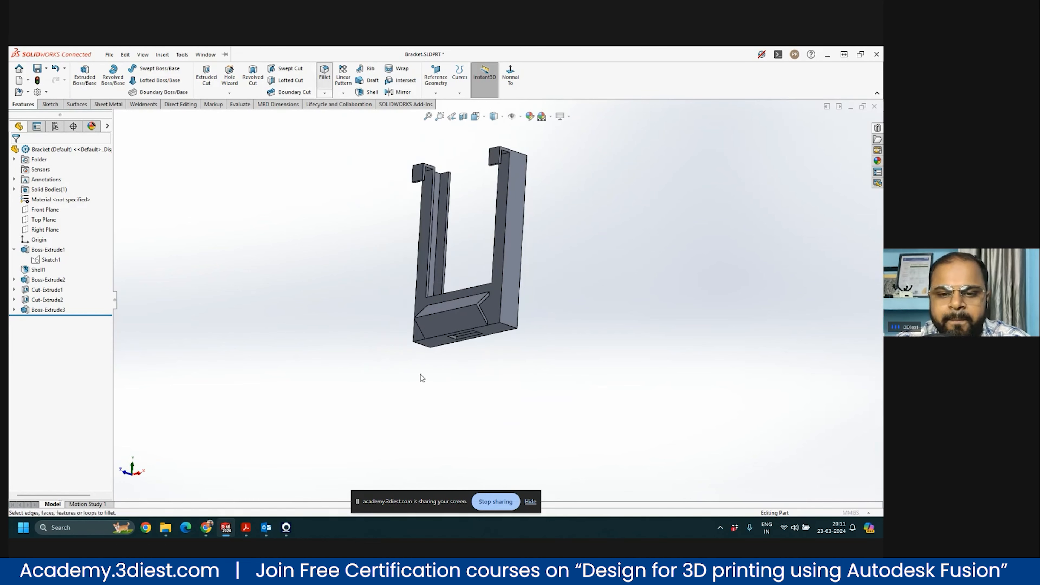
Step: Start a fillet and select the outer edges of both long side faces and around the bracket's base
{"action": "scroll", "coordinate": [506, 321], "scroll_direction": "down", "scroll_amount": 4}
{"action": "left_click", "coordinate": [586, 265]}
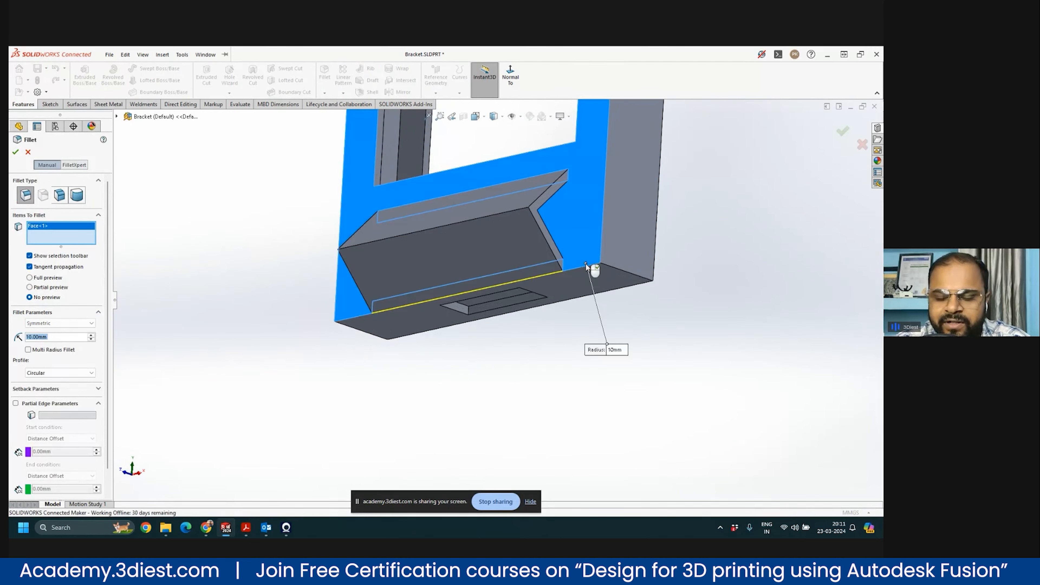
{"action": "left_click", "coordinate": [580, 226]}
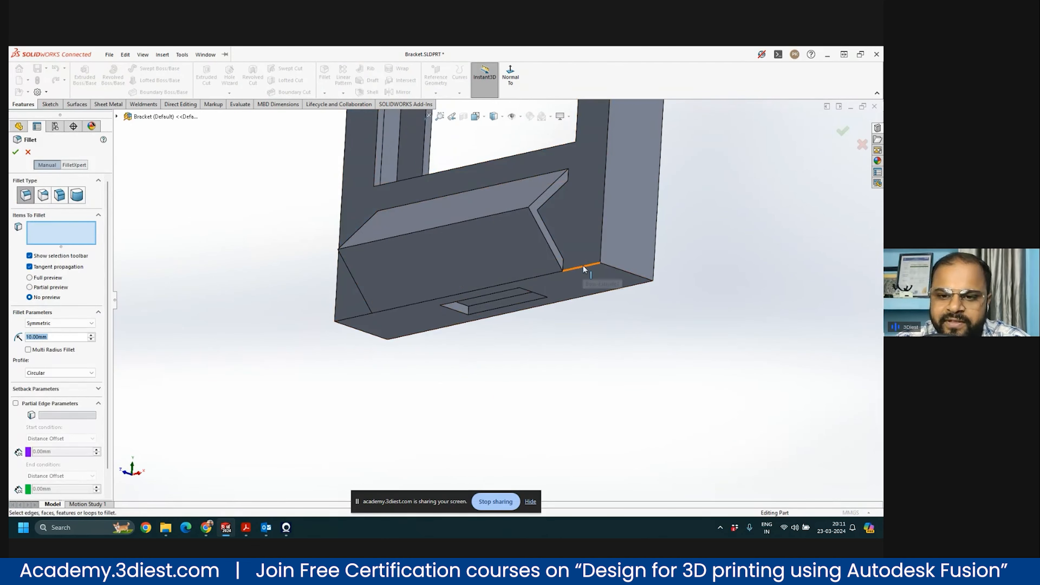
{"action": "left_click", "coordinate": [583, 269]}
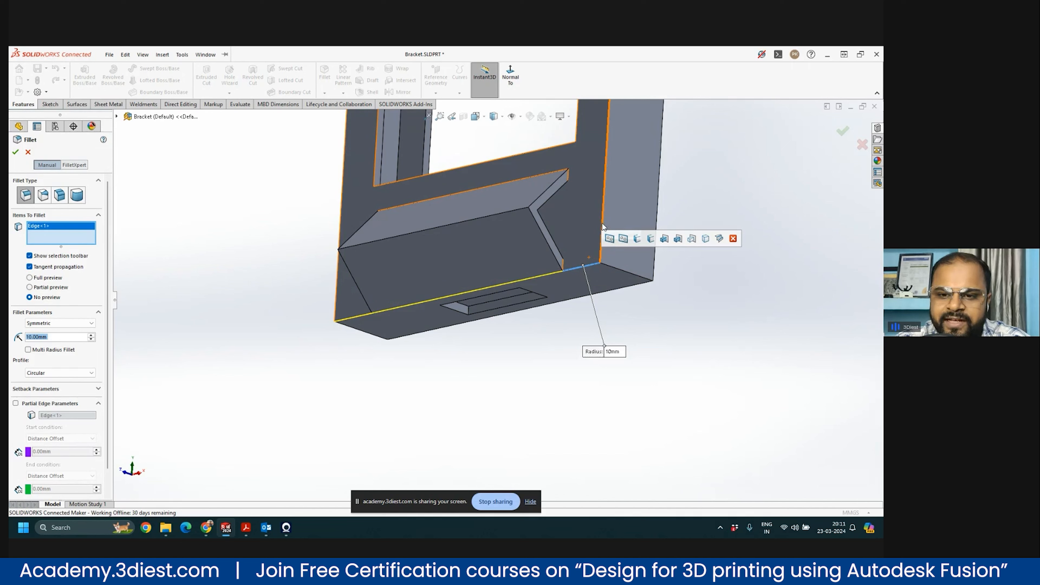
{"action": "left_click", "coordinate": [602, 223]}
{"action": "left_click", "coordinate": [619, 270]}
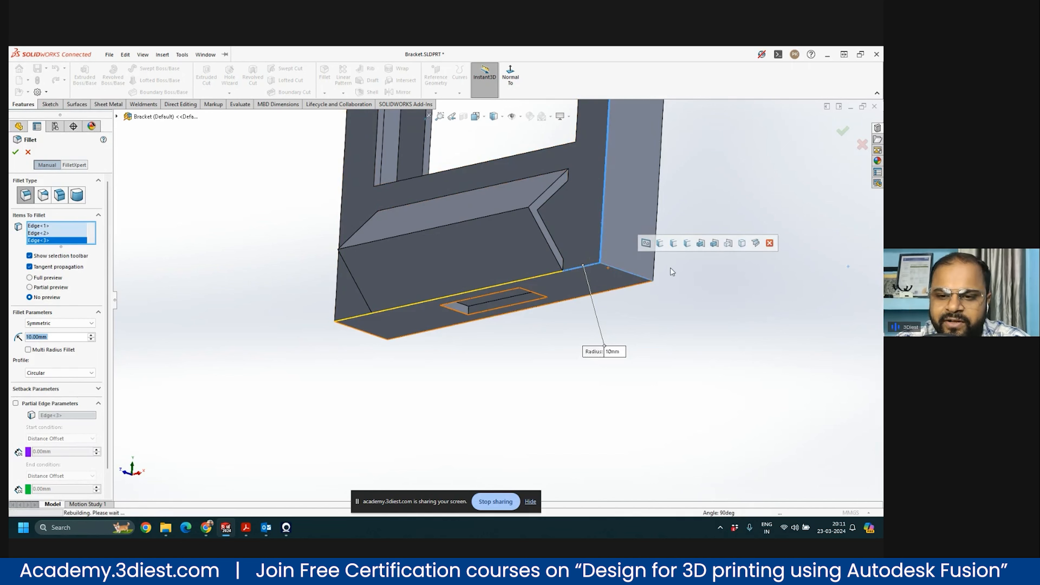
{"action": "left_click", "coordinate": [624, 287]}
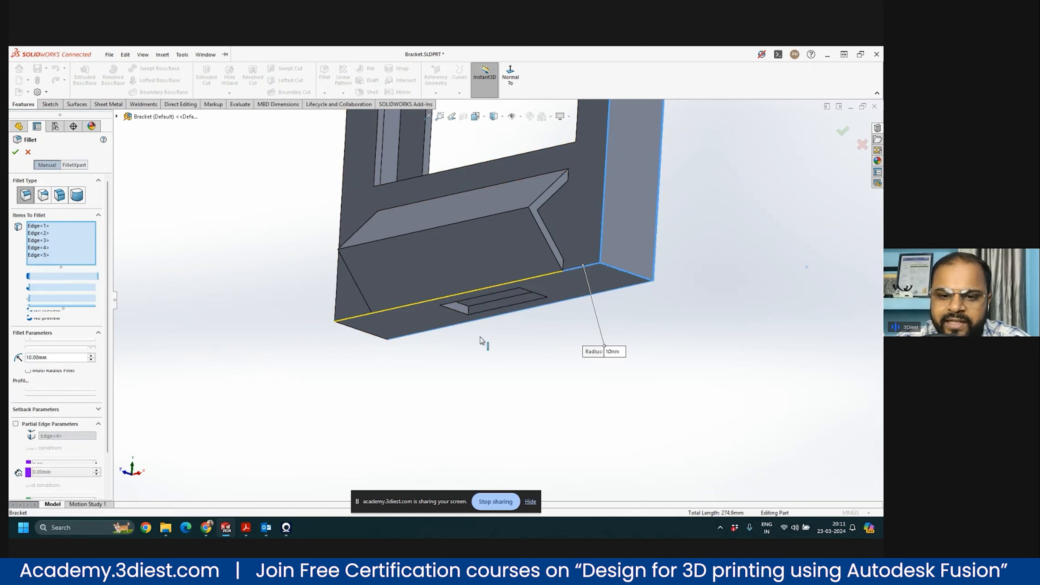
{"action": "left_click", "coordinate": [365, 324]}
{"action": "middle_click_drag", "start_coordinate": [370, 338], "coordinate": [484, 301]}
{"action": "left_click", "coordinate": [397, 302]}
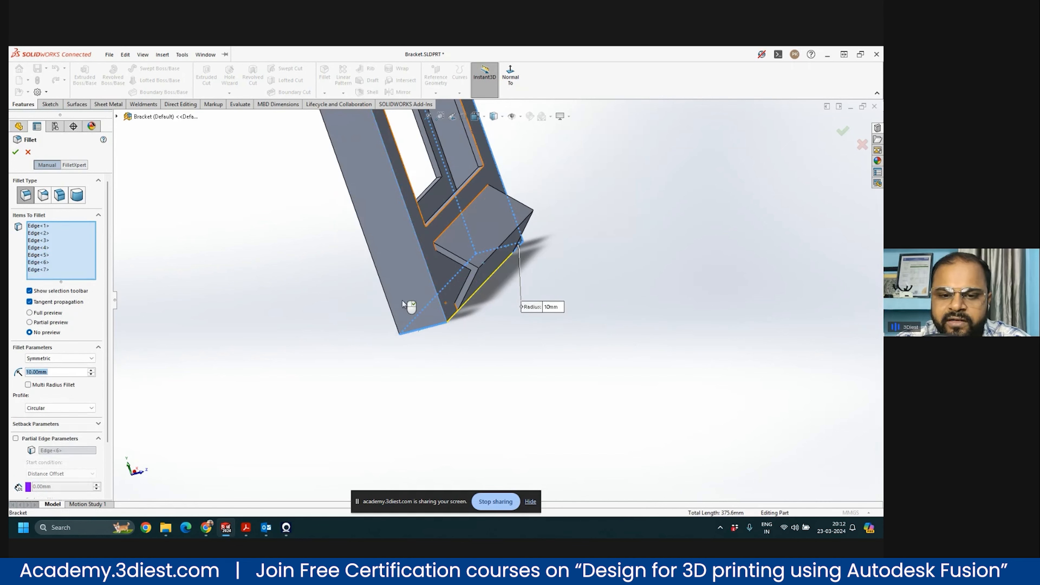
{"action": "left_click", "coordinate": [388, 306]}
Step: Try to fillet the eight selected outer edges with a 1 mm radius, and leave the command
{"action": "scroll", "coordinate": [471, 380], "scroll_direction": "up", "scroll_amount": 3}
{"action": "middle_click_drag", "start_coordinate": [471, 381], "coordinate": [217, 220]}
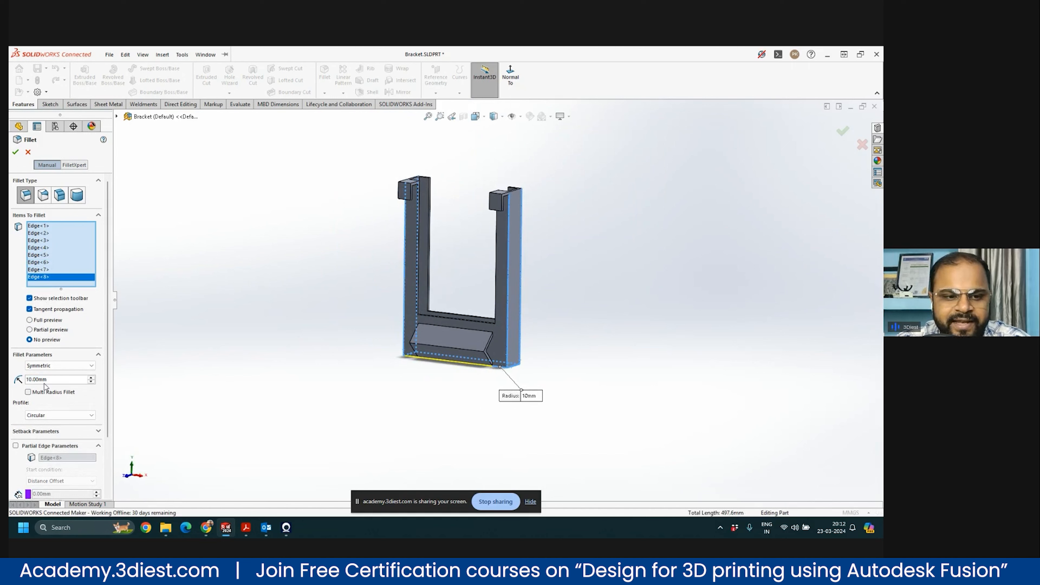
{"action": "type", "text": "1"}
{"action": "key", "text": "Return"}
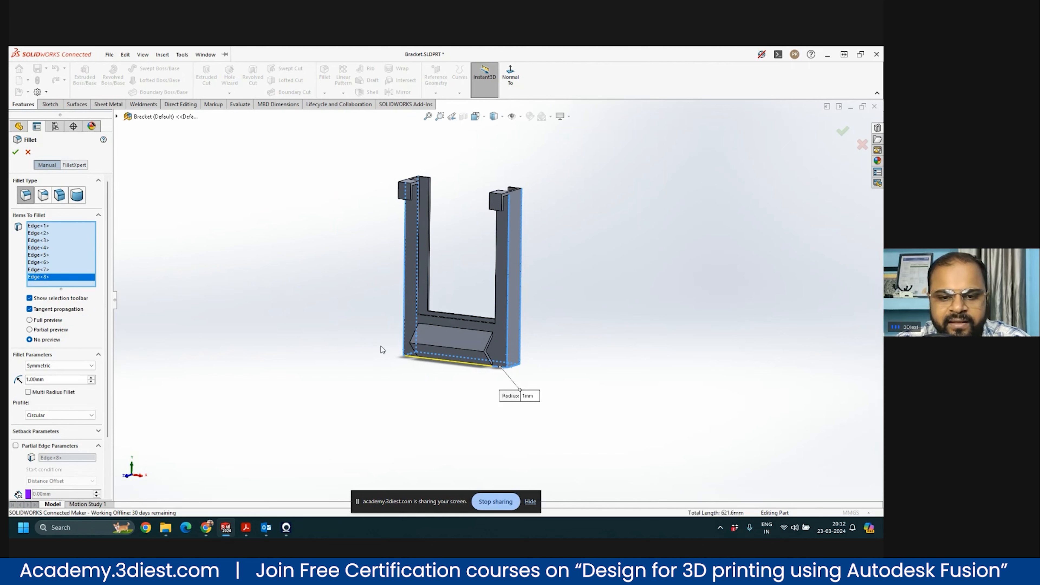
{"action": "scroll", "coordinate": [411, 370], "scroll_direction": "down", "scroll_amount": 8}
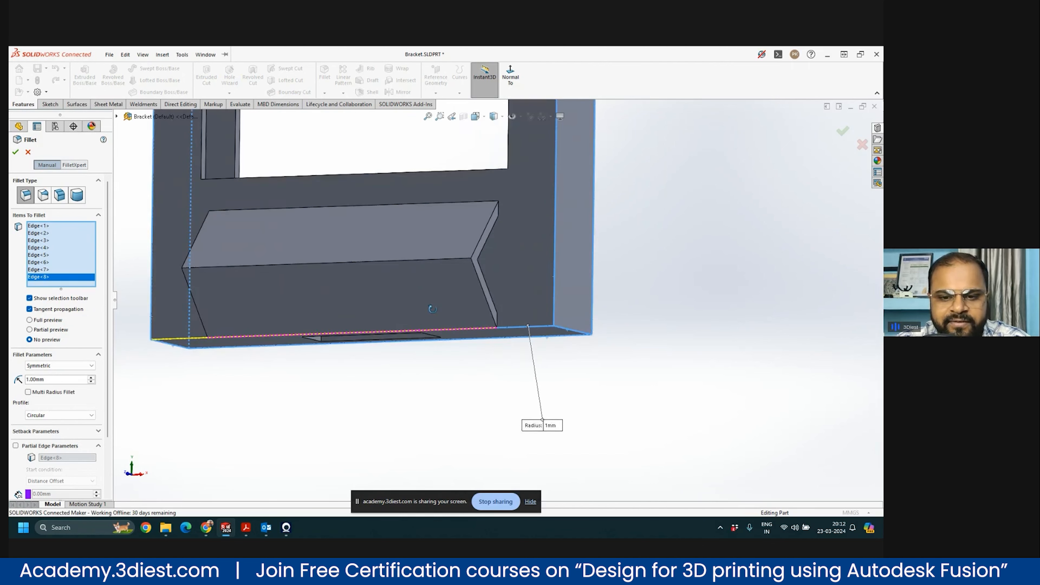
{"action": "left_click", "coordinate": [15, 153]}
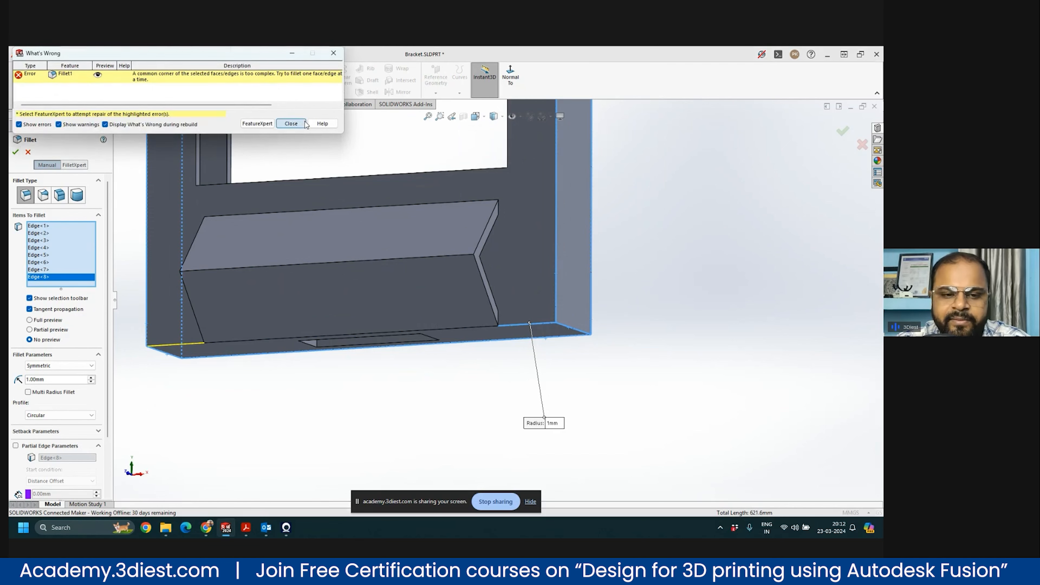
{"action": "left_click", "coordinate": [304, 123]}
{"action": "scroll", "coordinate": [561, 341], "scroll_direction": "up", "scroll_amount": 4}
{"action": "key", "text": "Escape"}
{"action": "scroll", "coordinate": [339, 306], "scroll_direction": "down", "scroll_amount": 3}
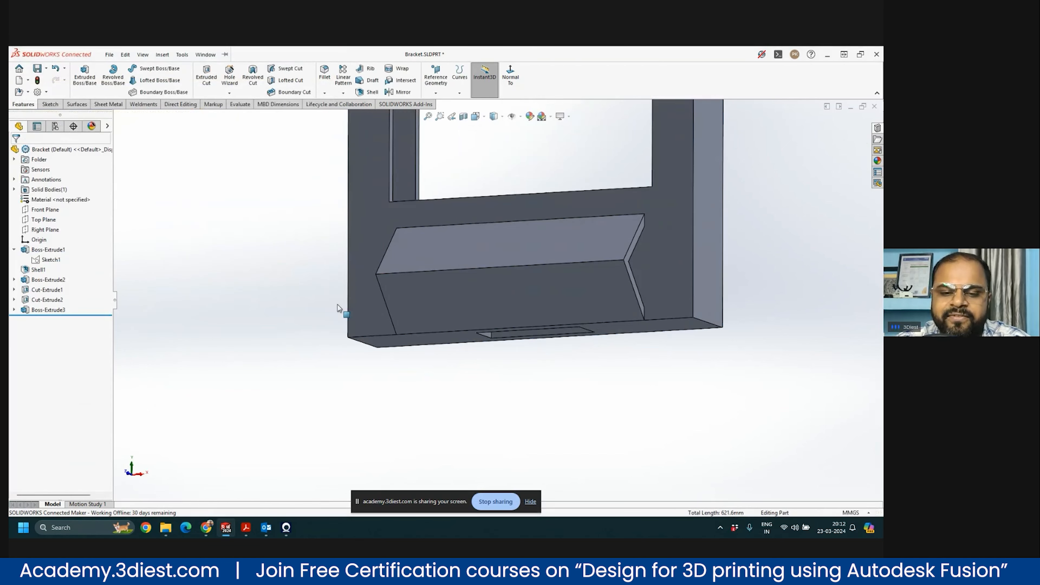
Step: Start a 1 mm fillet and select the outer edges of one long side face and the base's rear edge
{"action": "middle_click_drag", "start_coordinate": [482, 343], "coordinate": [517, 269]}
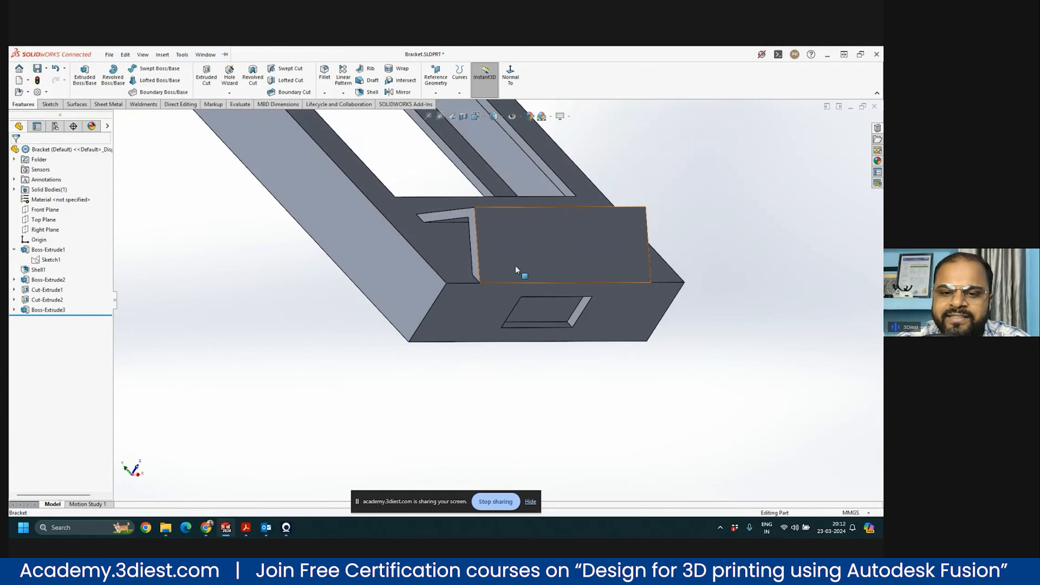
{"action": "scroll", "coordinate": [515, 268], "scroll_direction": "down", "scroll_amount": 3}
{"action": "scroll", "coordinate": [463, 286], "scroll_direction": "up", "scroll_amount": 5}
{"action": "middle_click_drag", "start_coordinate": [463, 295], "coordinate": [474, 269]}
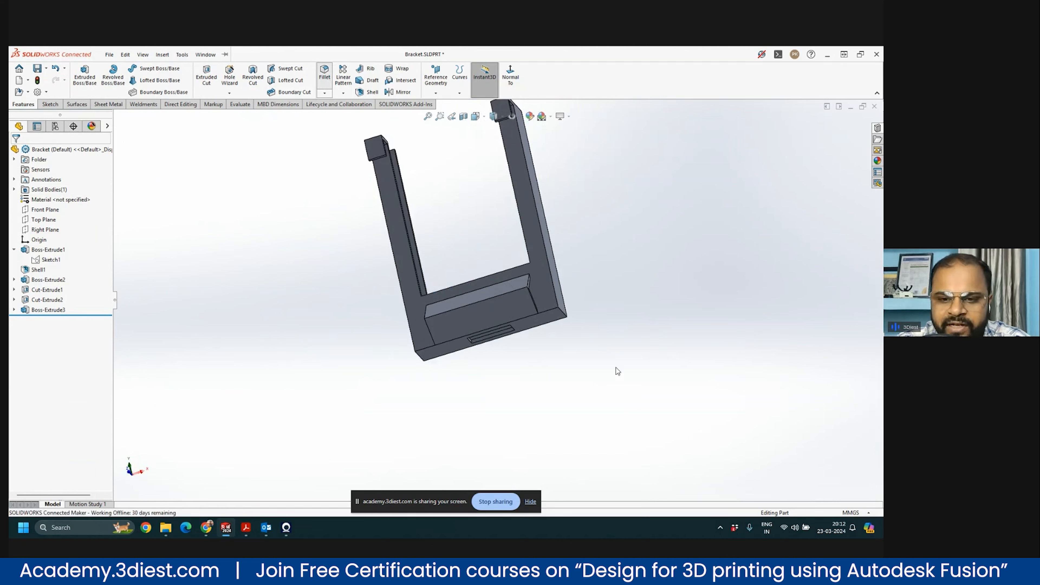
{"action": "scroll", "coordinate": [562, 321], "scroll_direction": "down", "scroll_amount": 2}
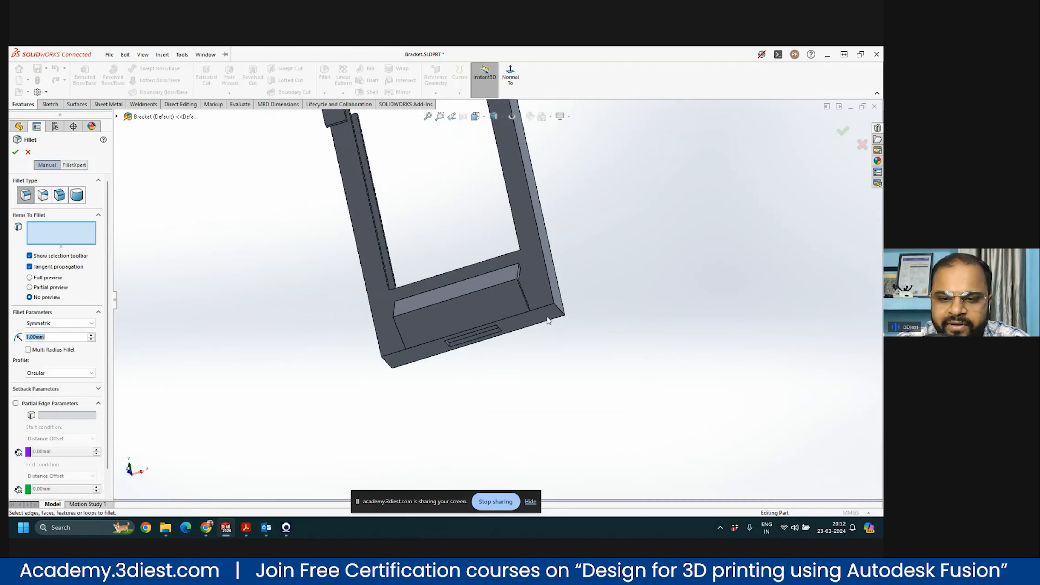
{"action": "left_click", "coordinate": [552, 297]}
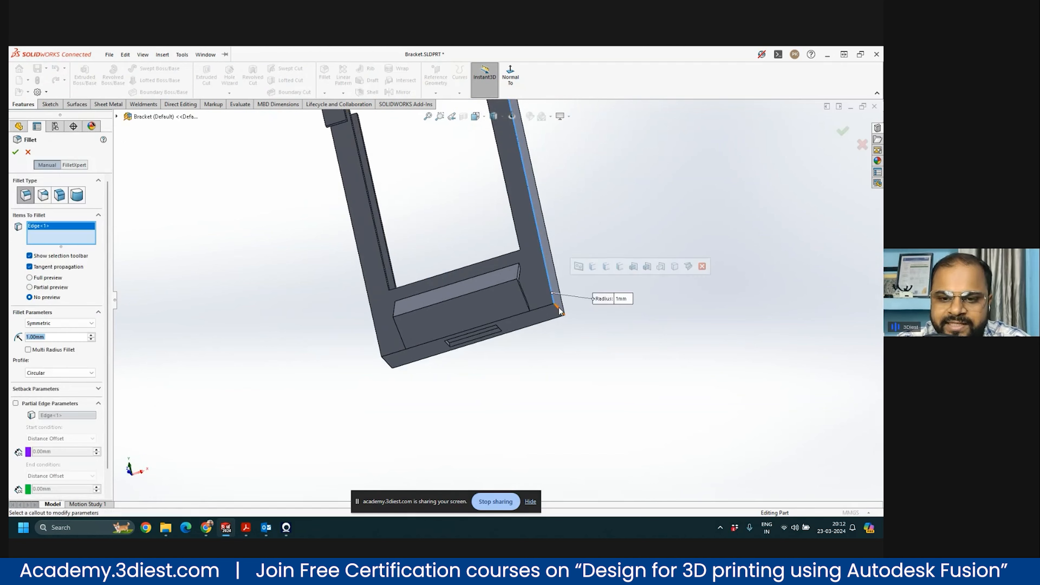
{"action": "left_click", "coordinate": [544, 324]}
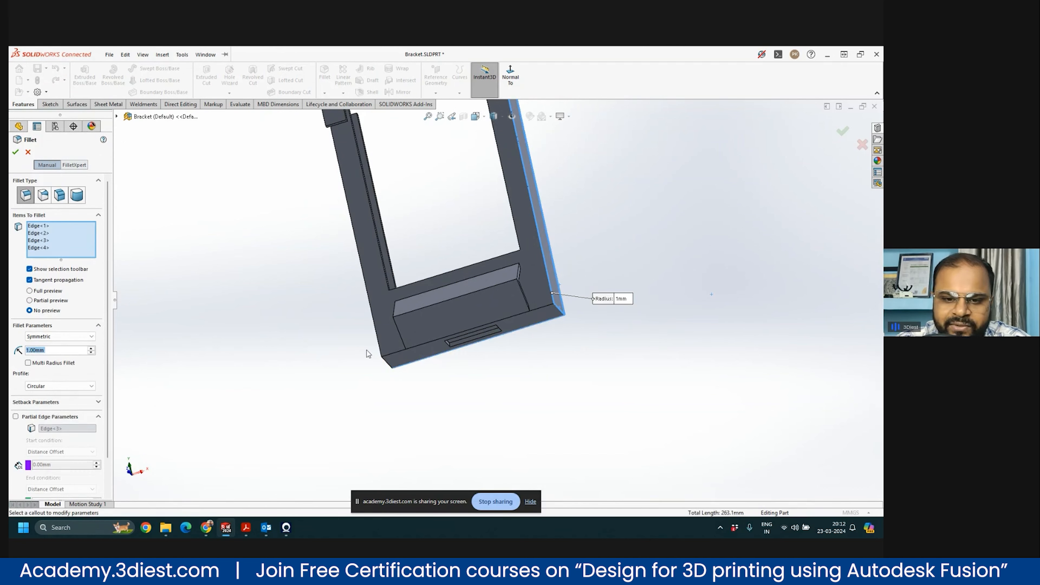
{"action": "left_click", "coordinate": [387, 361]}
Step: Add the opposite side face's outer edges to the selection and complete the 1 mm fillet
{"action": "middle_click_drag", "start_coordinate": [360, 360], "coordinate": [446, 371]}
{"action": "left_click", "coordinate": [352, 340]}
{"action": "left_click", "coordinate": [354, 340]}
{"action": "left_click", "coordinate": [351, 342]}
{"action": "scroll", "coordinate": [410, 398], "scroll_direction": "up", "scroll_amount": 4}
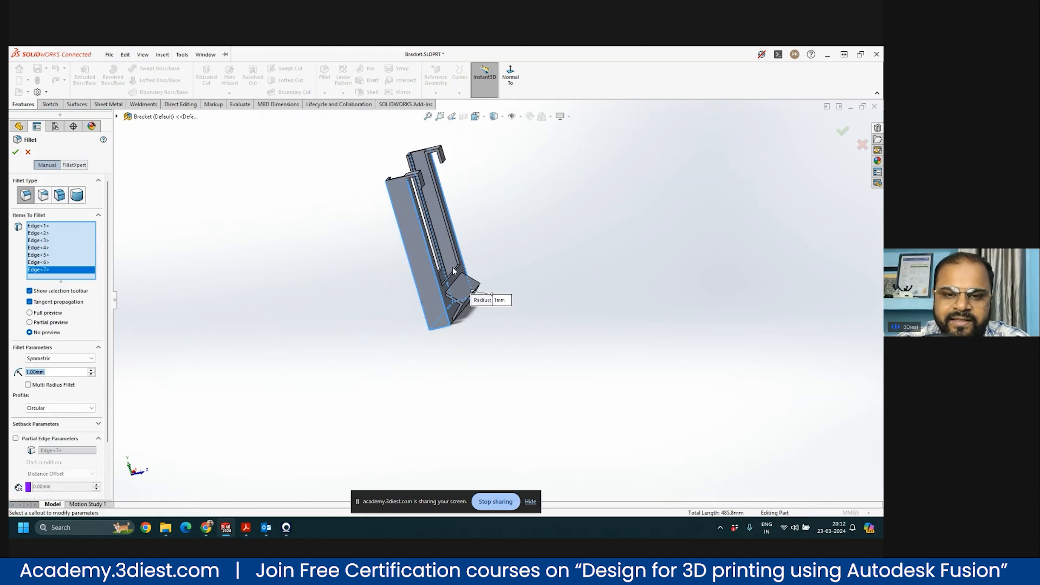
{"action": "middle_click_drag", "start_coordinate": [453, 270], "coordinate": [367, 267]}
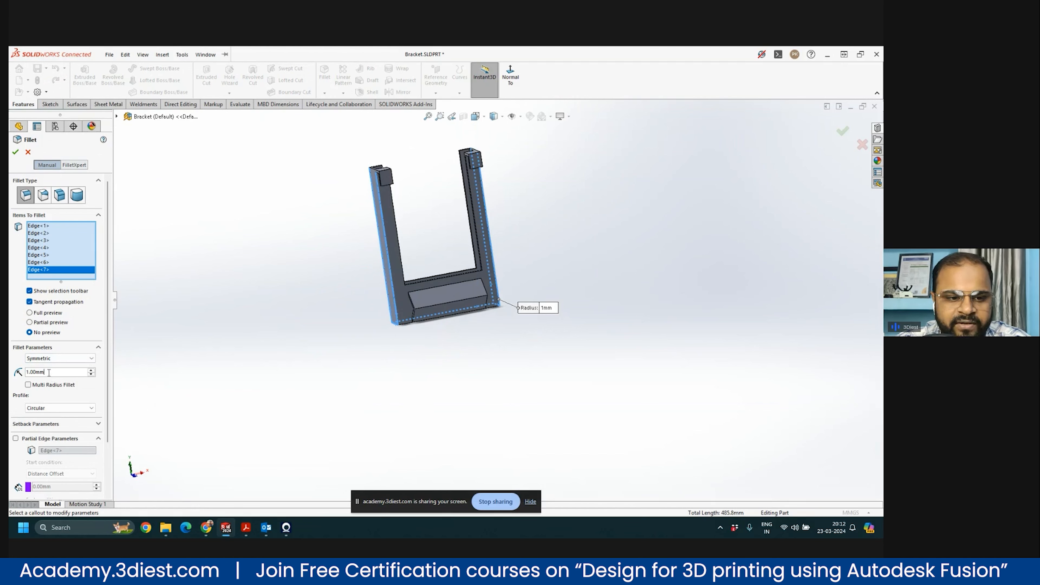
{"action": "left_click", "coordinate": [27, 151]}
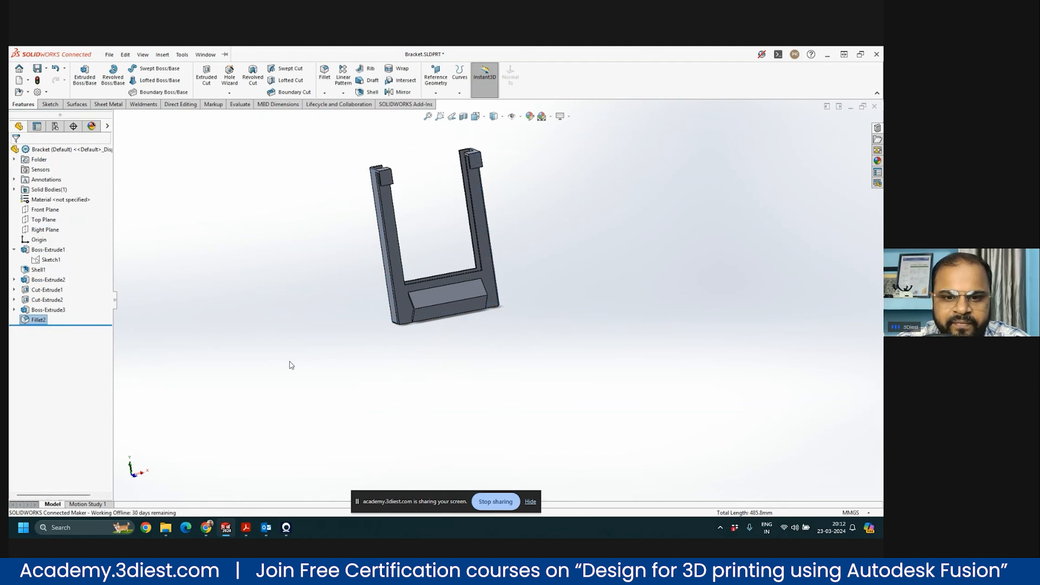
Step: Start a 1 mm fillet and select the two long inner edges of one upright's channel
{"action": "scroll", "coordinate": [500, 292], "scroll_direction": "down", "scroll_amount": 5}
{"action": "scroll", "coordinate": [500, 292], "scroll_direction": "down", "scroll_amount": 5}
{"action": "mouse_move", "coordinate": [341, 326]}
{"action": "middle_mouse_down"}
{"action": "mouse_move", "coordinate": [352, 274]}
{"action": "mouse_move", "coordinate": [341, 340]}
{"action": "middle_mouse_up"}
{"action": "scroll", "coordinate": [333, 404], "scroll_direction": "up", "scroll_amount": 4}
{"action": "scroll", "coordinate": [332, 408], "scroll_direction": "up", "scroll_amount": 5}
{"action": "middle_click_drag", "start_coordinate": [526, 183], "coordinate": [382, 293]}
{"action": "scroll", "coordinate": [413, 224], "scroll_direction": "down", "scroll_amount": 6}
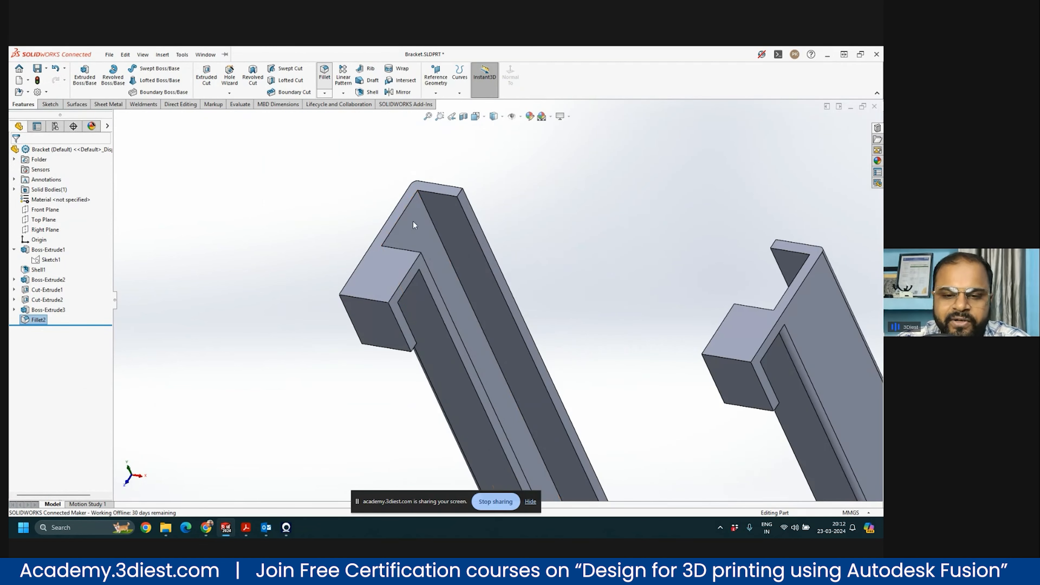
{"action": "key", "text": "Return"}
{"action": "left_click", "coordinate": [436, 228]}
{"action": "middle_click_drag", "start_coordinate": [437, 254], "coordinate": [408, 307]}
{"action": "left_click", "coordinate": [408, 309]}
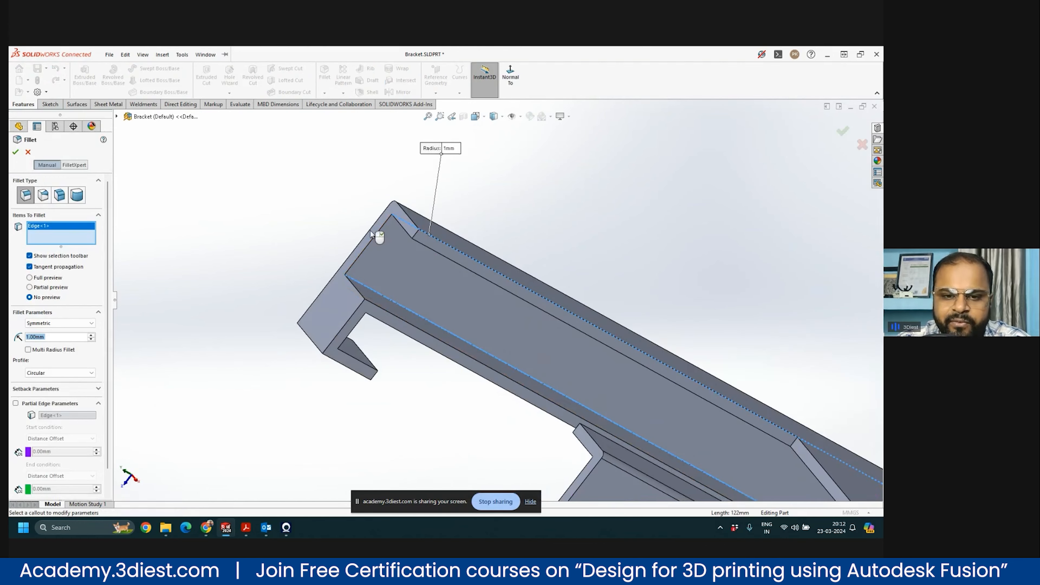
Step: Add the inner corner edges where that upright meets the base and along the base's channel to the fillet selection
{"action": "scroll", "coordinate": [481, 299], "scroll_direction": "up", "scroll_amount": 3}
{"action": "middle_click_drag", "start_coordinate": [481, 301], "coordinate": [502, 381]}
{"action": "scroll", "coordinate": [502, 387], "scroll_direction": "down", "scroll_amount": 3}
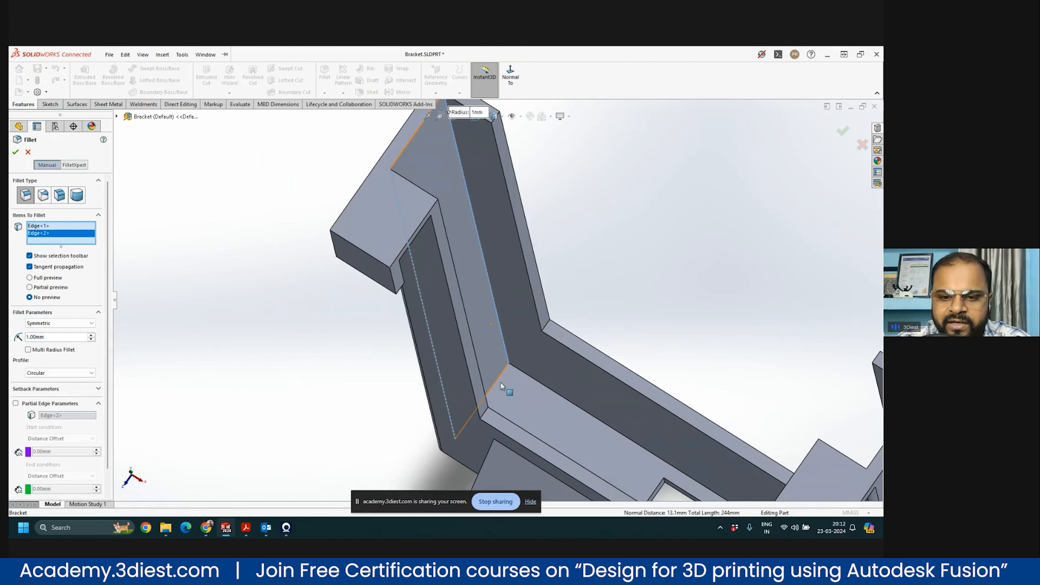
{"action": "left_click", "coordinate": [501, 374]}
{"action": "left_click", "coordinate": [515, 365]}
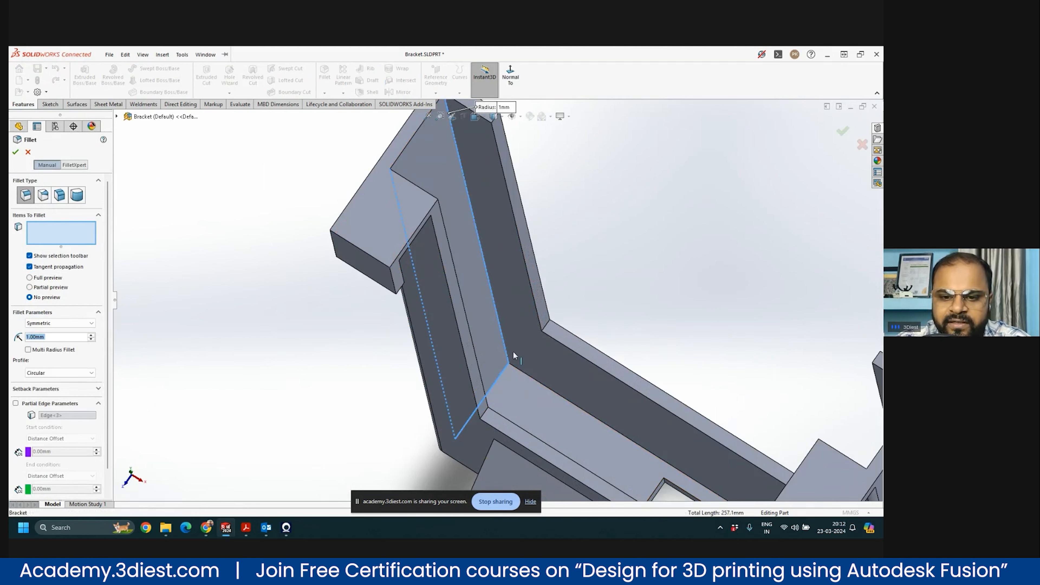
{"action": "scroll", "coordinate": [516, 355], "scroll_direction": "up", "scroll_amount": 4}
{"action": "middle_click_drag", "start_coordinate": [530, 325], "coordinate": [574, 342]}
{"action": "left_click", "coordinate": [526, 363]}
{"action": "scroll", "coordinate": [628, 403], "scroll_direction": "down", "scroll_amount": 5}
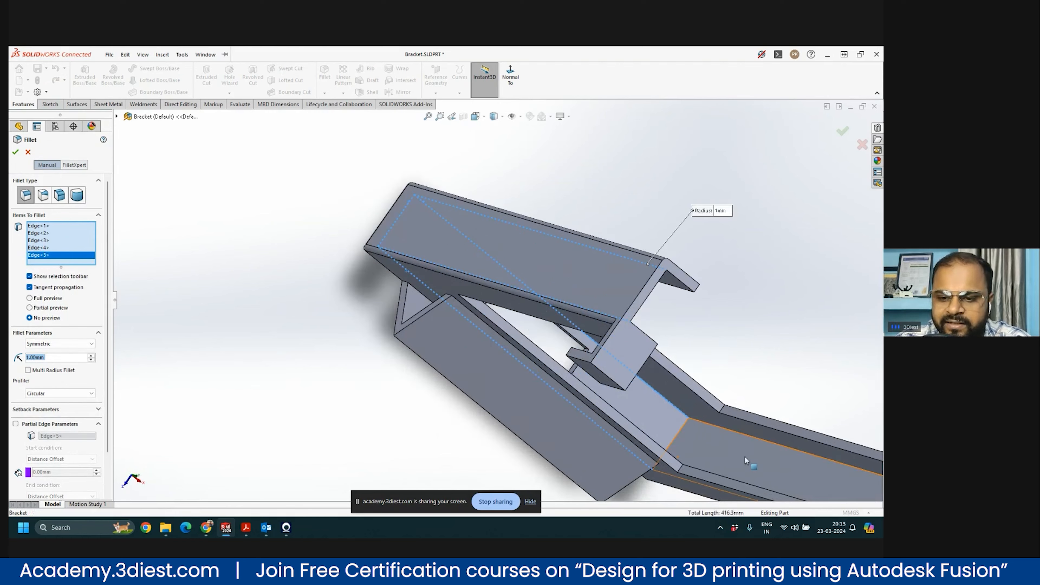
Step: Add the opposite upright's remaining inner edges to the selection and complete the 1 mm fillet
{"action": "left_click", "coordinate": [629, 402]}
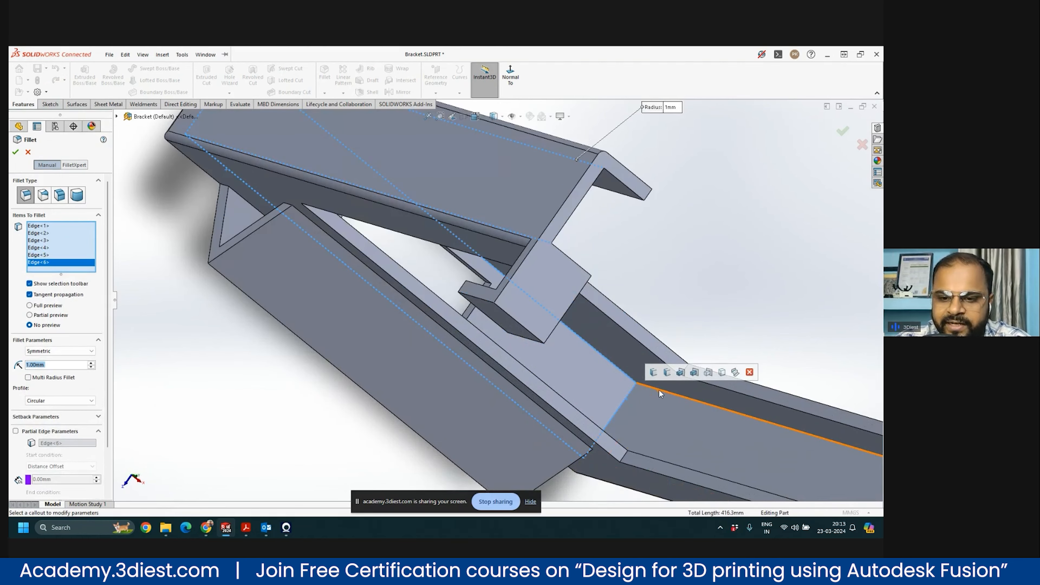
{"action": "left_click", "coordinate": [645, 400]}
{"action": "scroll", "coordinate": [606, 371], "scroll_direction": "up", "scroll_amount": 4}
{"action": "middle_click_drag", "start_coordinate": [606, 371], "coordinate": [588, 399]}
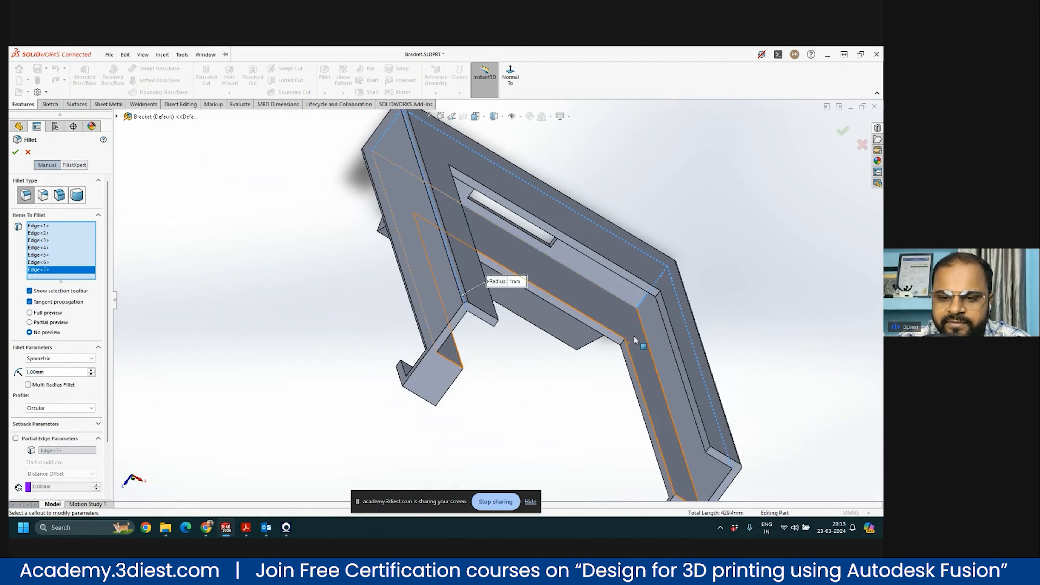
{"action": "left_click", "coordinate": [648, 343]}
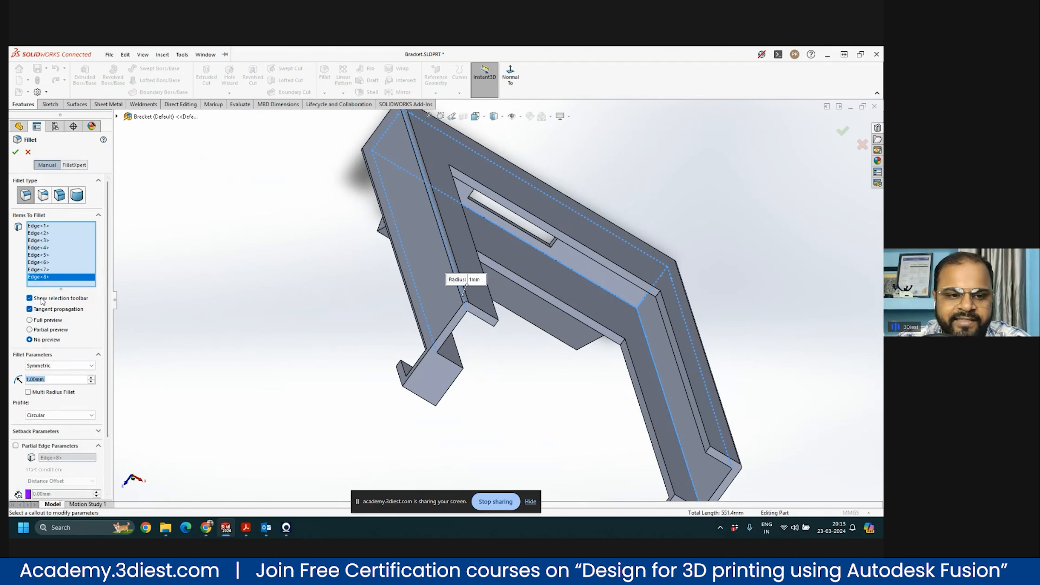
{"action": "left_click", "coordinate": [16, 152]}
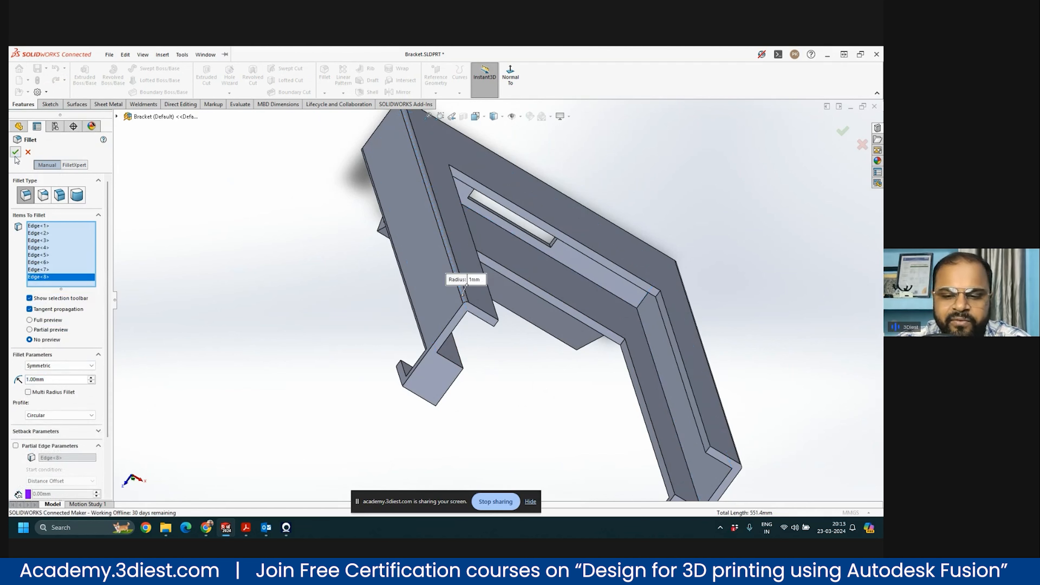
Step: Start another fillet and select the short corner edge at the free end of each upright's rear flange
{"action": "scroll", "coordinate": [571, 367], "scroll_direction": "up", "scroll_amount": 3}
{"action": "middle_click_drag", "start_coordinate": [571, 367], "coordinate": [562, 185]}
{"action": "scroll", "coordinate": [567, 180], "scroll_direction": "down", "scroll_amount": 5}
{"action": "scroll", "coordinate": [268, 146], "scroll_direction": "up", "scroll_amount": 5}
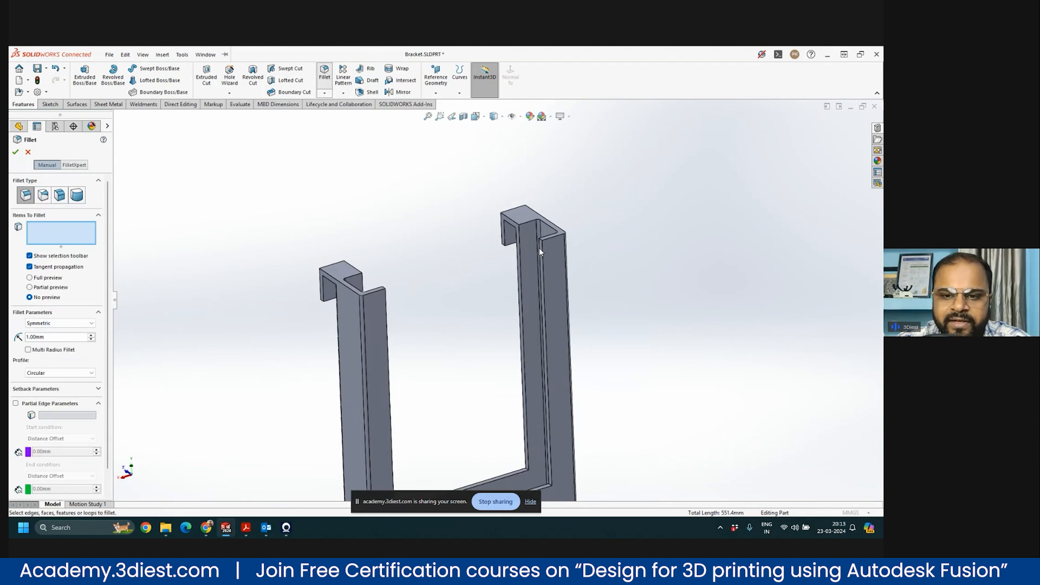
{"action": "scroll", "coordinate": [539, 246], "scroll_direction": "down", "scroll_amount": 6}
{"action": "left_click", "coordinate": [520, 246]}
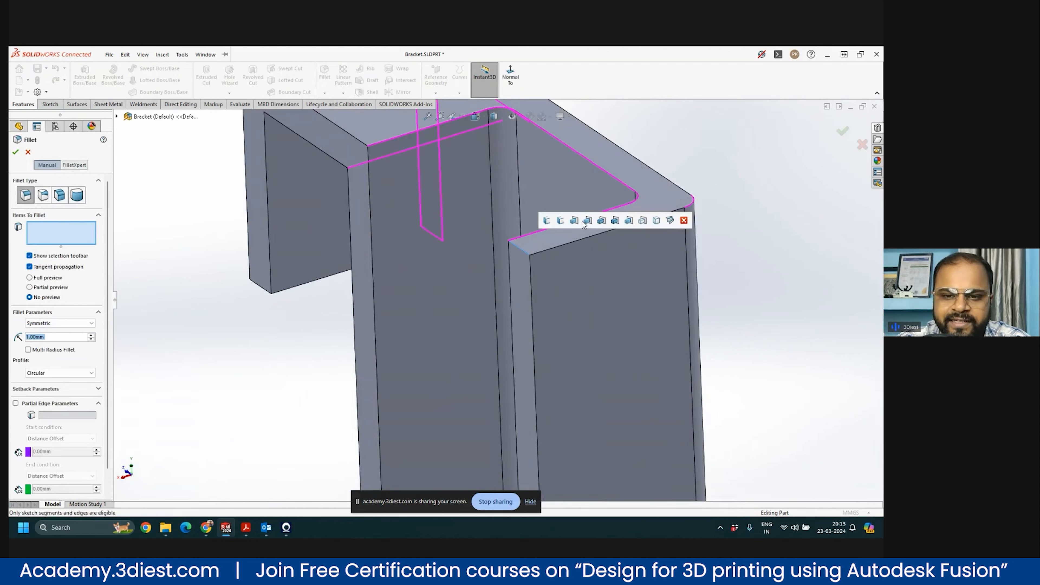
{"action": "scroll", "coordinate": [359, 372], "scroll_direction": "up", "scroll_amount": 5}
{"action": "scroll", "coordinate": [432, 302], "scroll_direction": "down", "scroll_amount": 6}
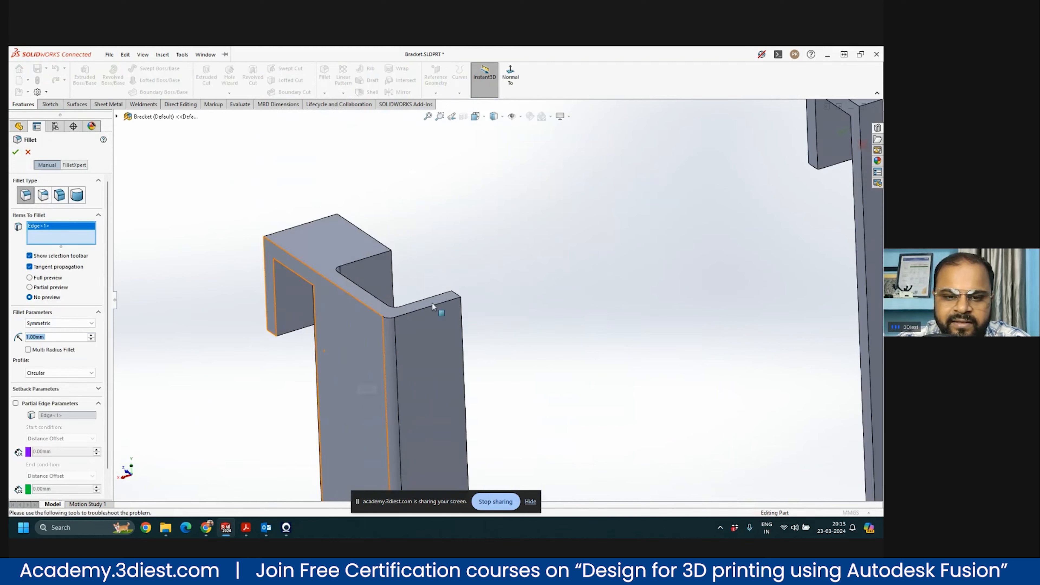
{"action": "left_click", "coordinate": [482, 289]}
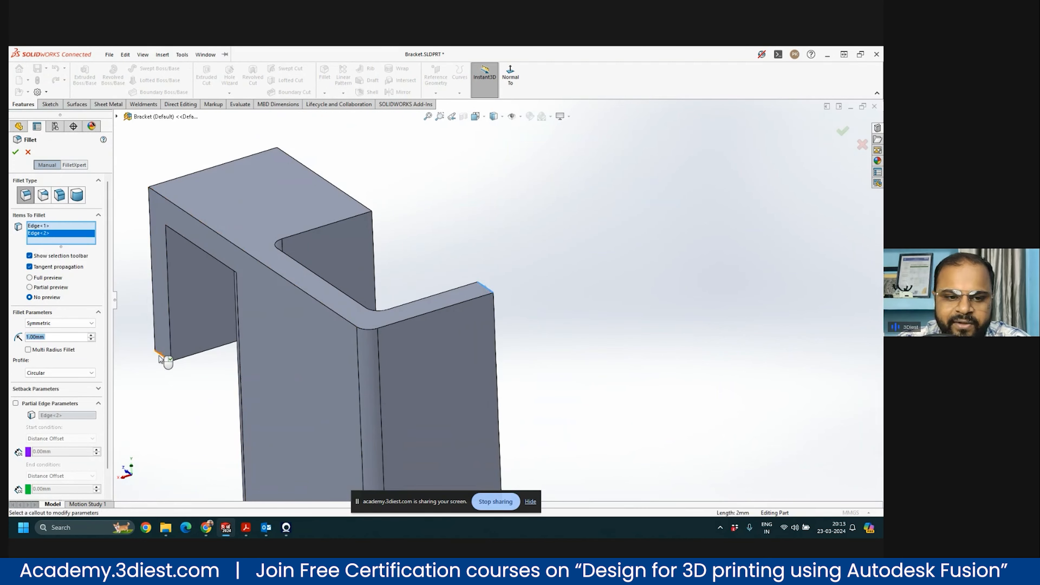
Step: Add the two short corner edges at the tip of each upright's hook to the fillet selection
{"action": "left_click", "coordinate": [161, 360]}
{"action": "middle_click_drag", "start_coordinate": [160, 360], "coordinate": [478, 342]}
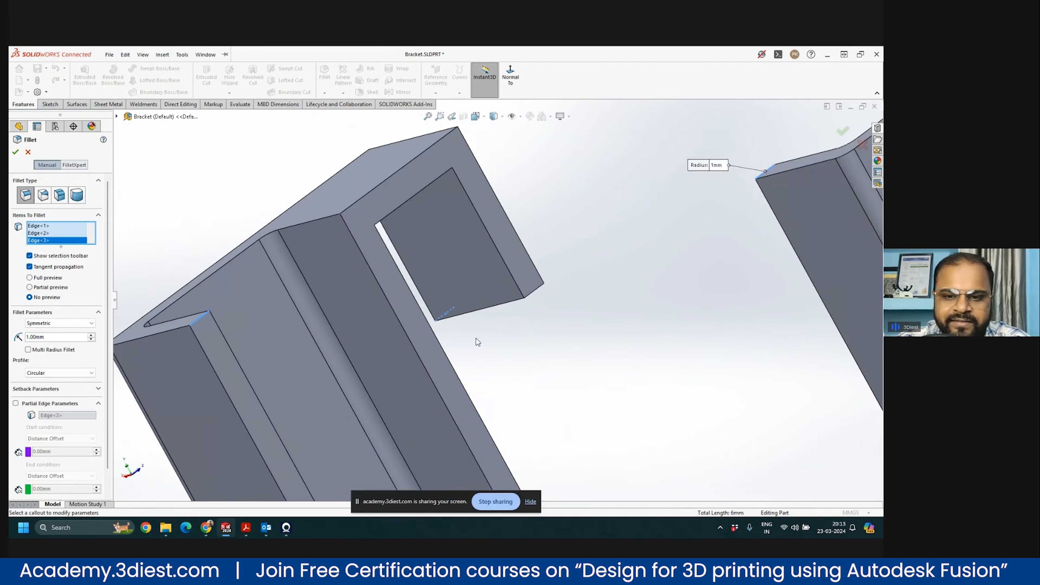
{"action": "left_click", "coordinate": [536, 289]}
{"action": "scroll", "coordinate": [476, 265], "scroll_direction": "up", "scroll_amount": 5}
{"action": "middle_click_drag", "start_coordinate": [571, 278], "coordinate": [661, 286]}
{"action": "scroll", "coordinate": [480, 270], "scroll_direction": "down", "scroll_amount": 5}
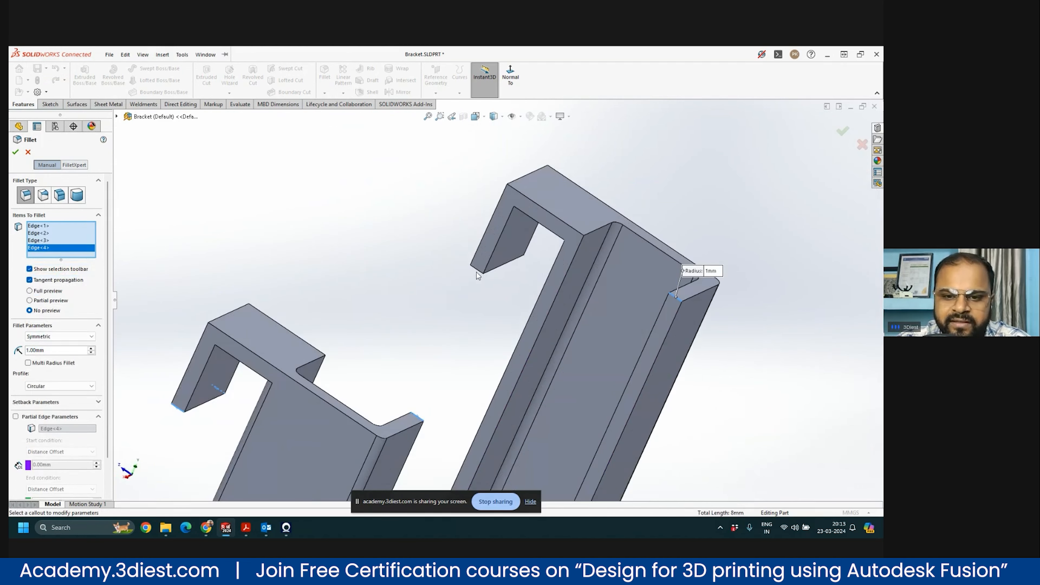
{"action": "left_click", "coordinate": [465, 278]}
{"action": "middle_click_drag", "start_coordinate": [465, 277], "coordinate": [427, 250]}
{"action": "left_click", "coordinate": [421, 254]}
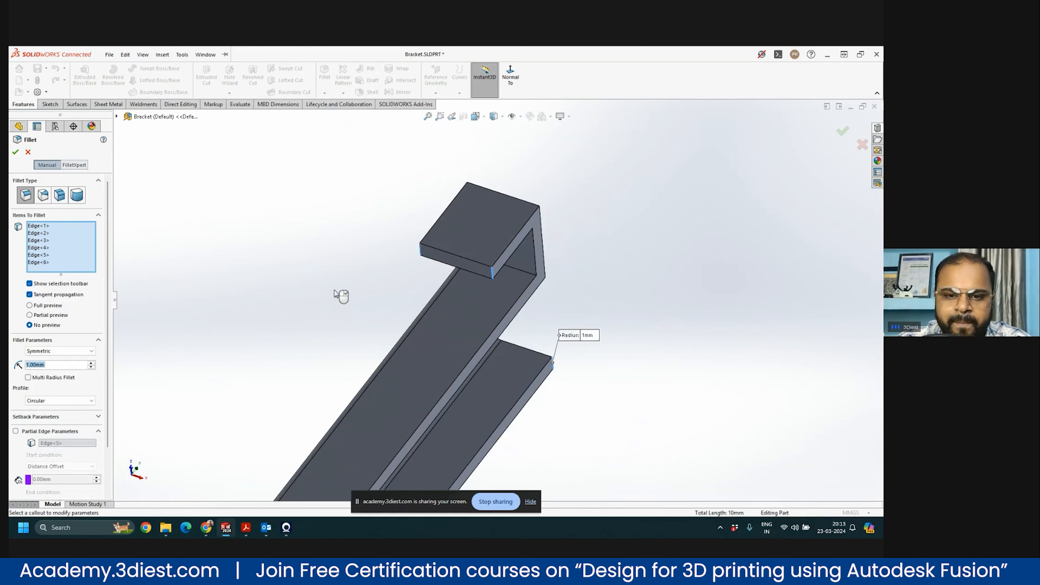
Step: Set the fillet radius to 2 mm and complete the fillet on the six selected corner edges
{"action": "type", "text": "2"}
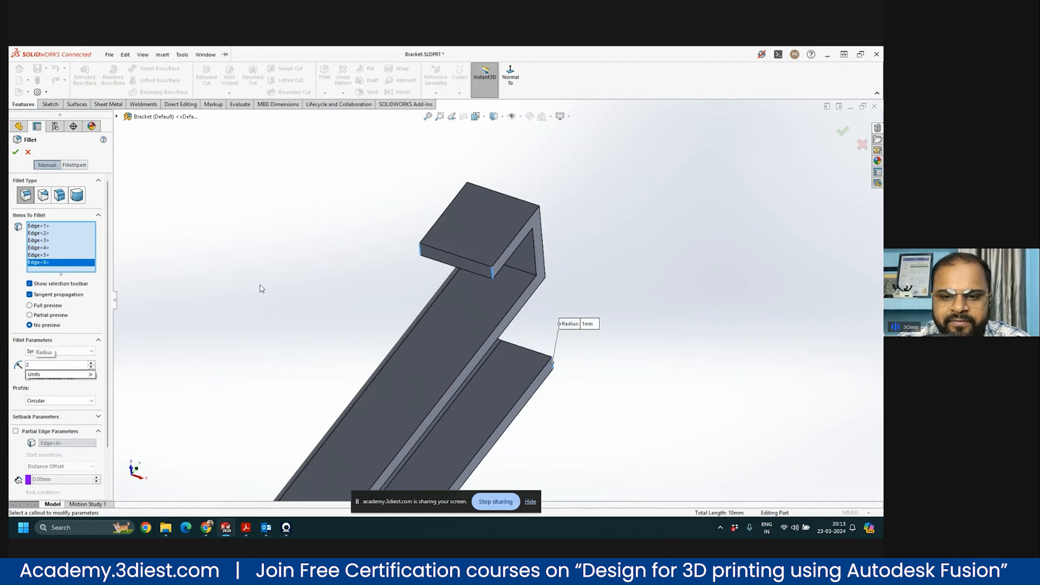
{"action": "mouse_move", "coordinate": [48, 375]}
{"action": "key", "text": "Return"}
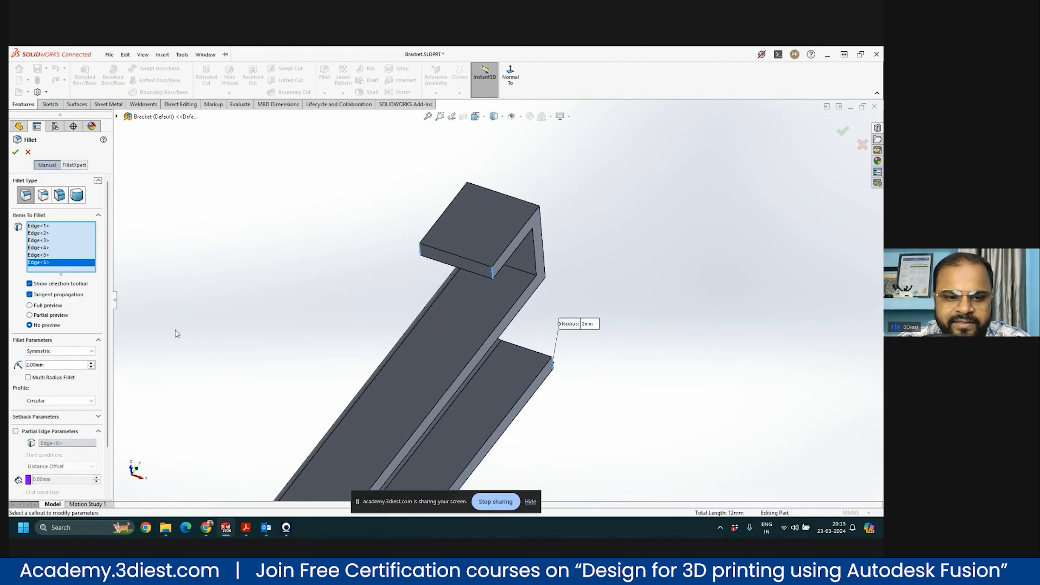
{"action": "left_click", "coordinate": [15, 153]}
{"action": "middle_click_drag", "start_coordinate": [483, 193], "coordinate": [405, 278]}
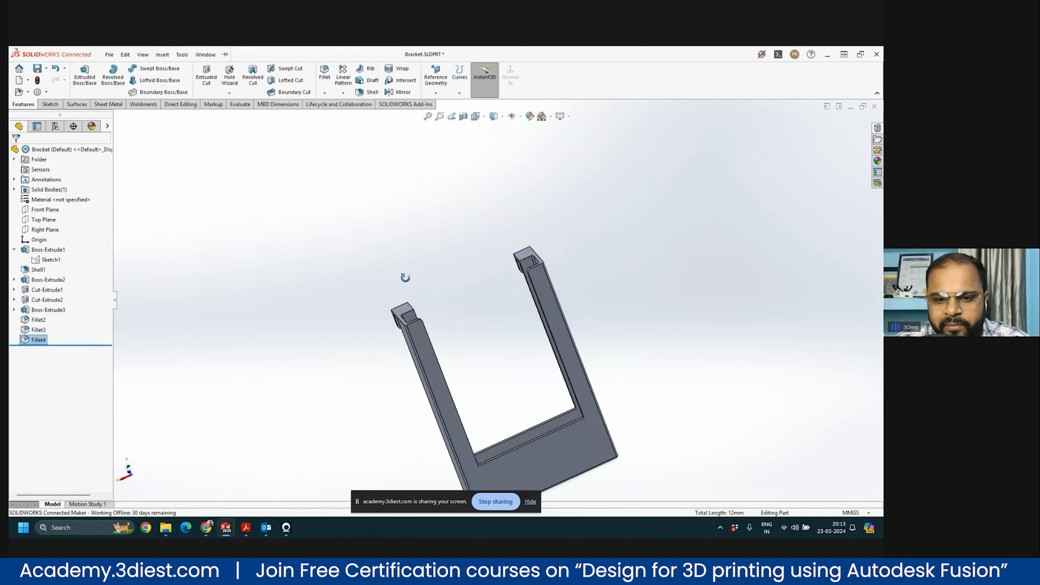